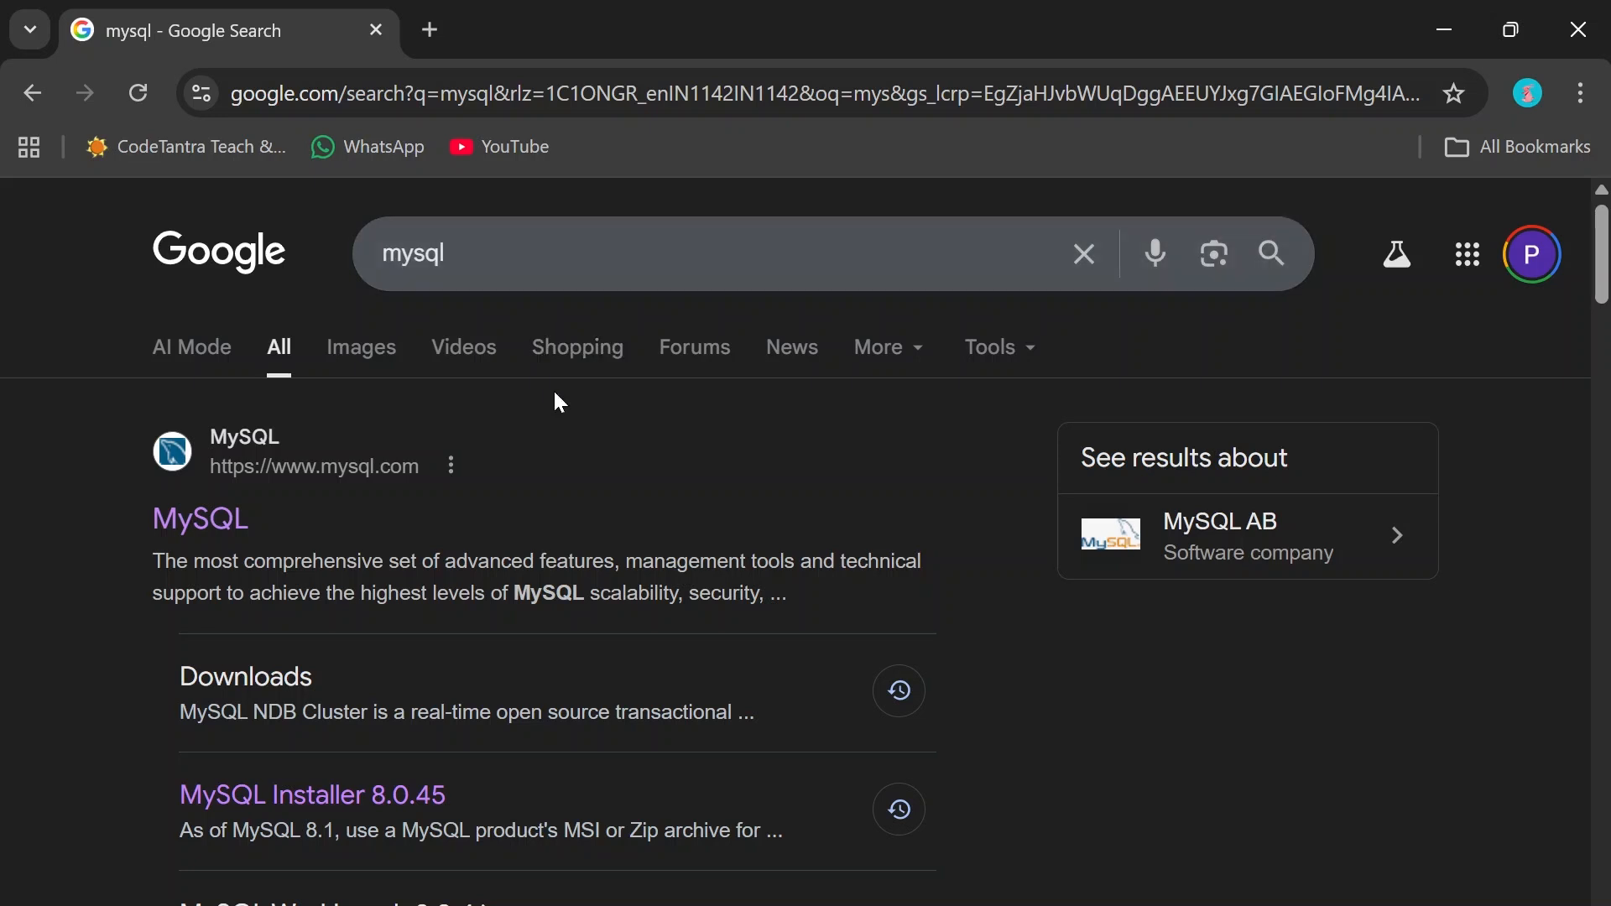
Open the official MySQL site from the search results and go to its MySQL Community (GPL) Downloads page.
click(206, 531)
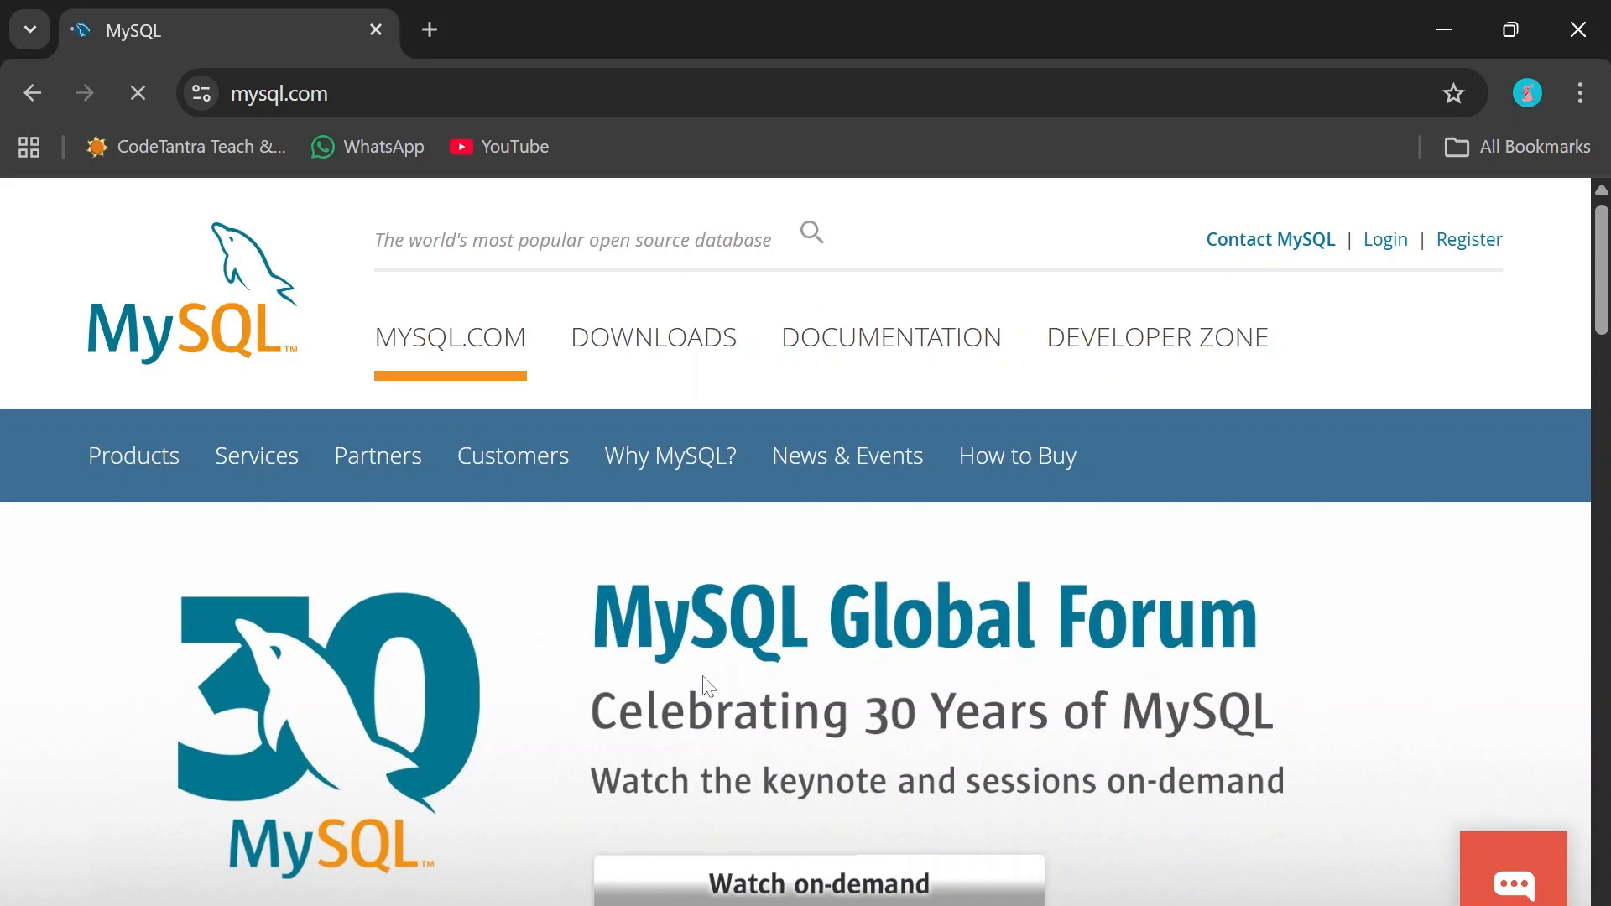
click(701, 339)
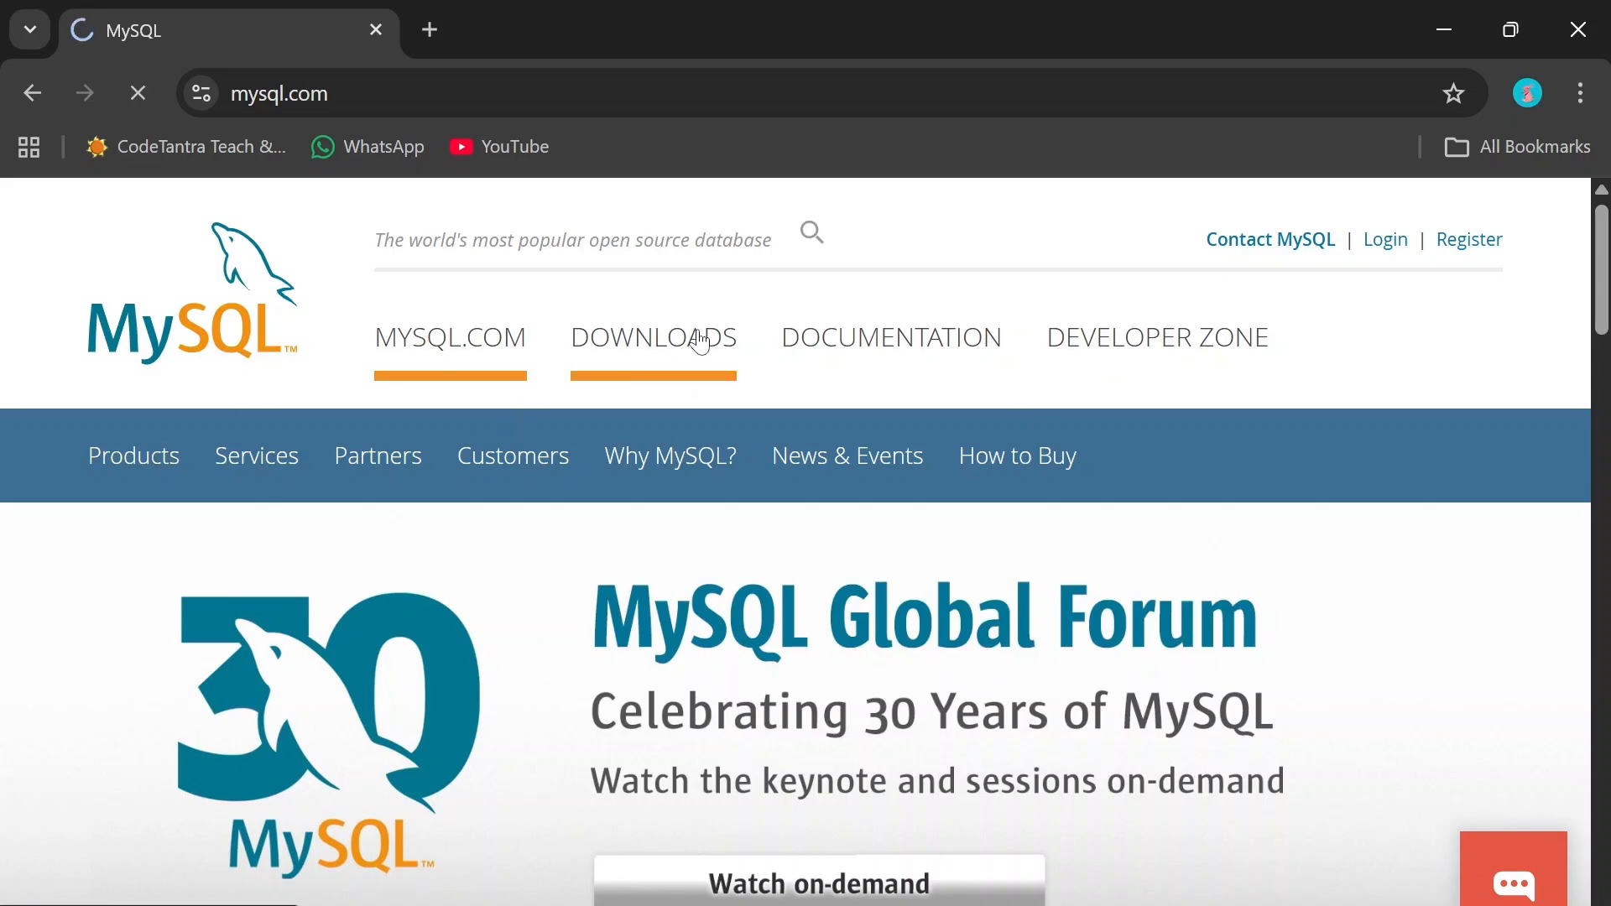
scroll(661, 555, down, 15)
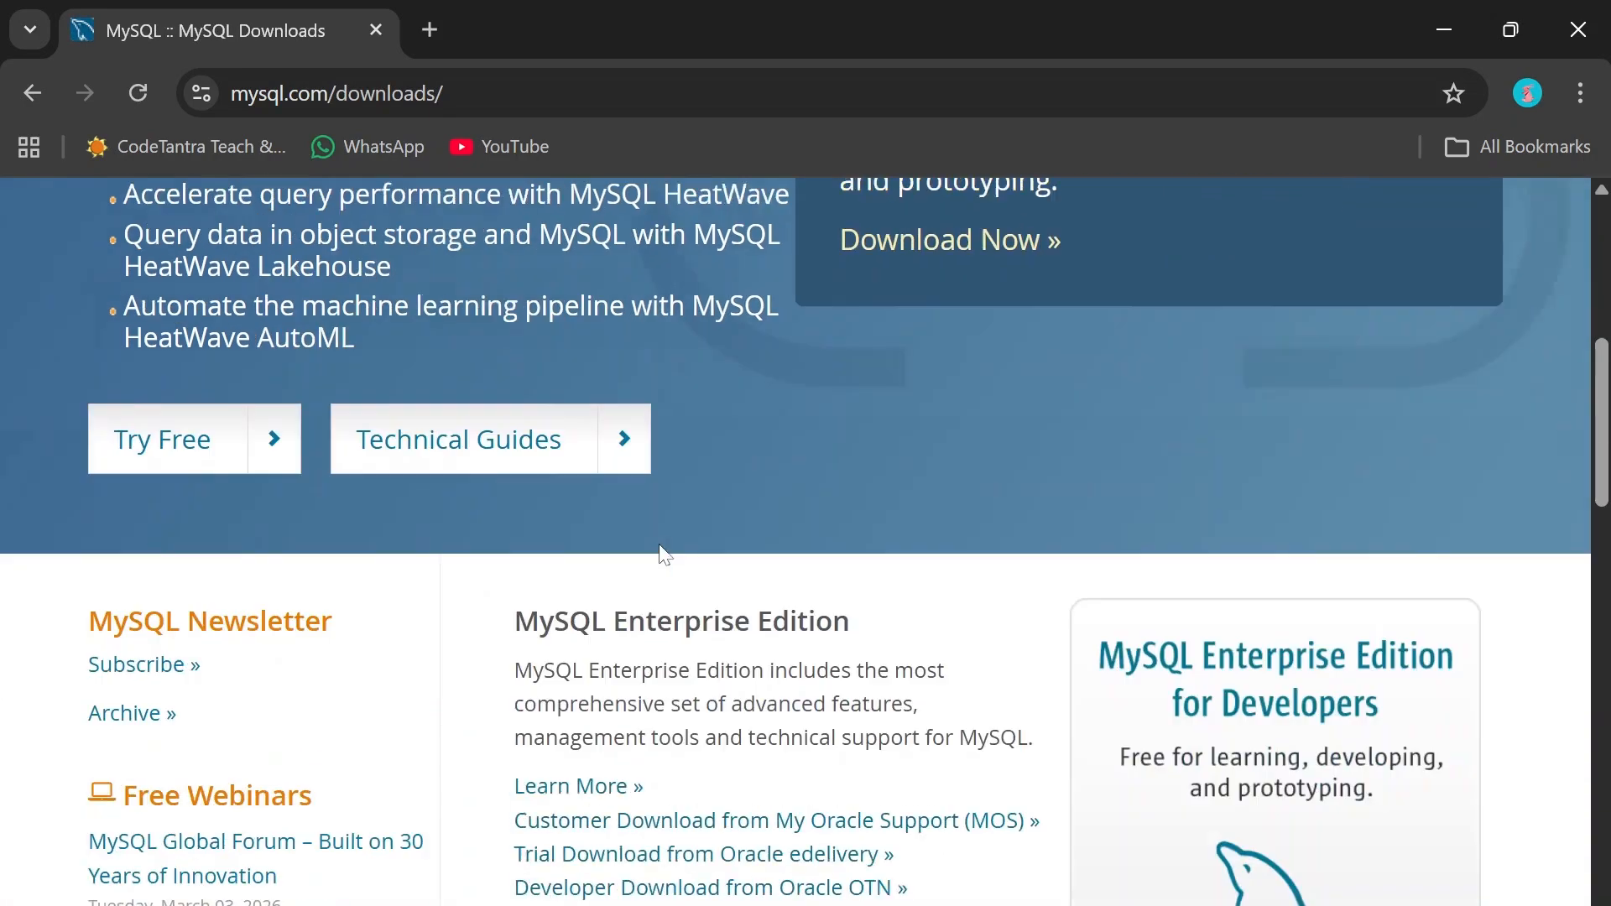
scroll(665, 556, down, 1)
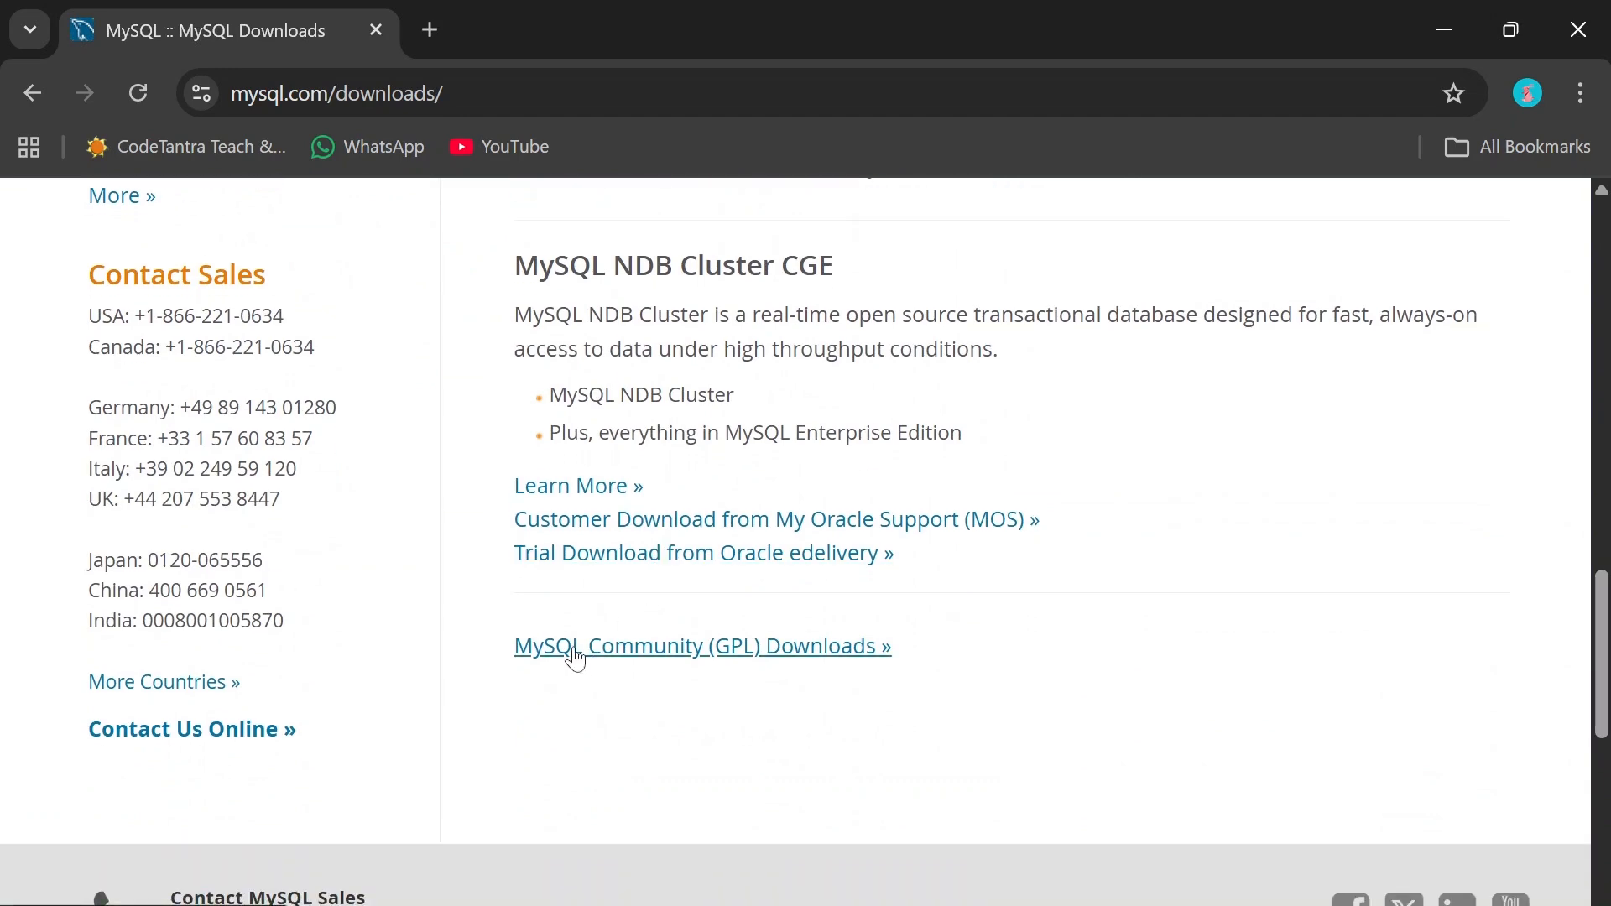
click(698, 656)
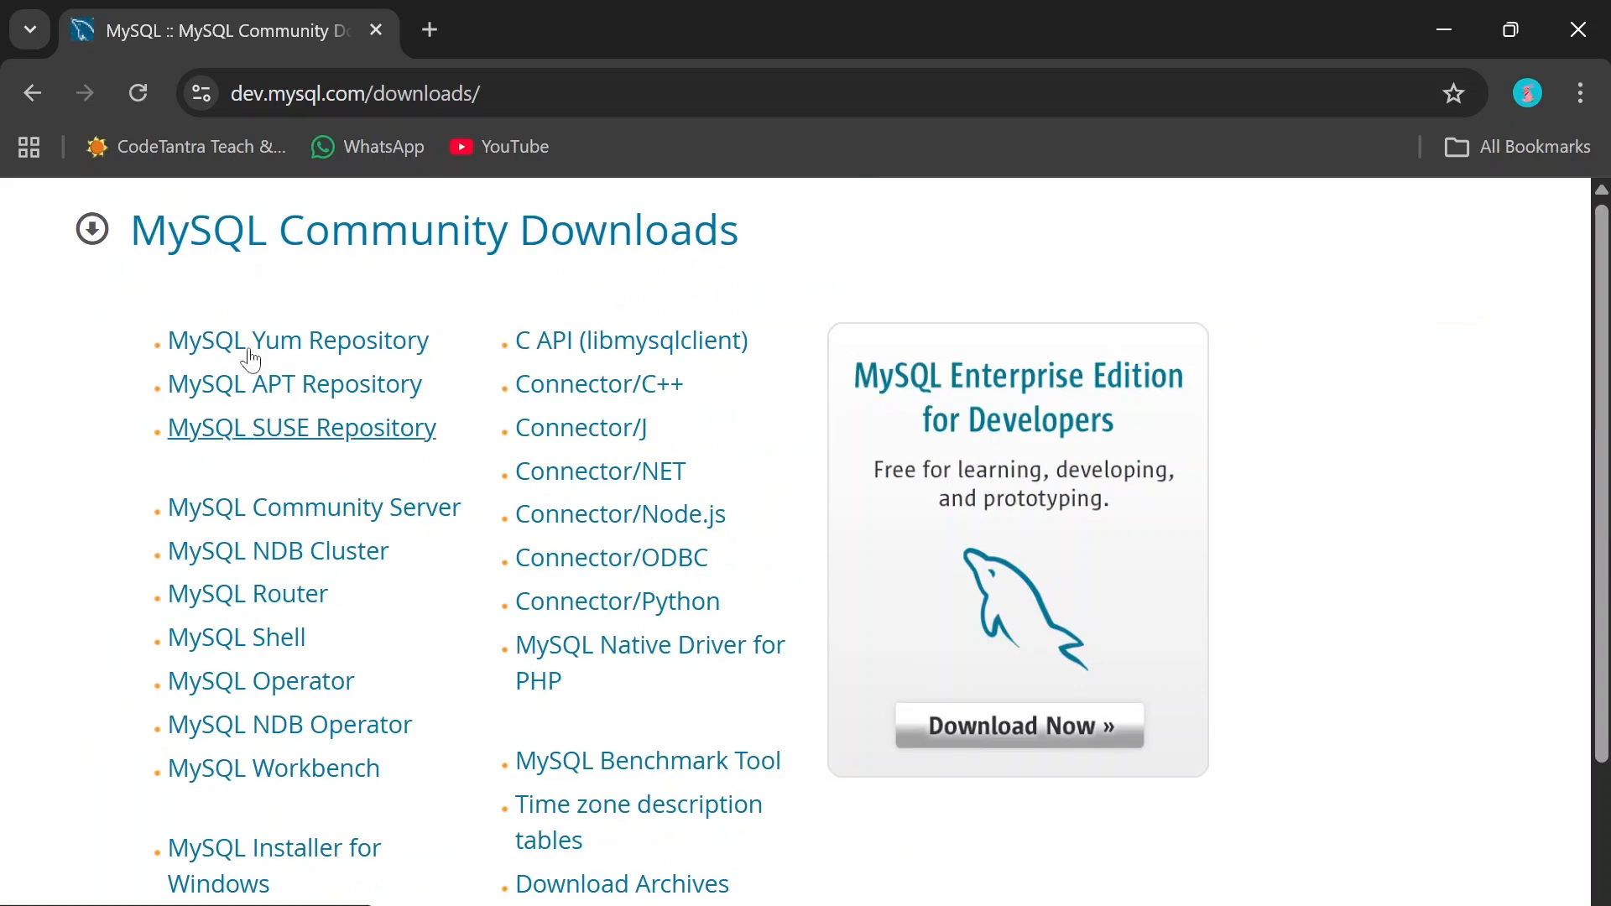
Download the 556.0M mysql-installer-community-8.0.45.0.msi from the MySQL Installer for Windows page without logging in or signing up.
scroll(445, 561, down, 2)
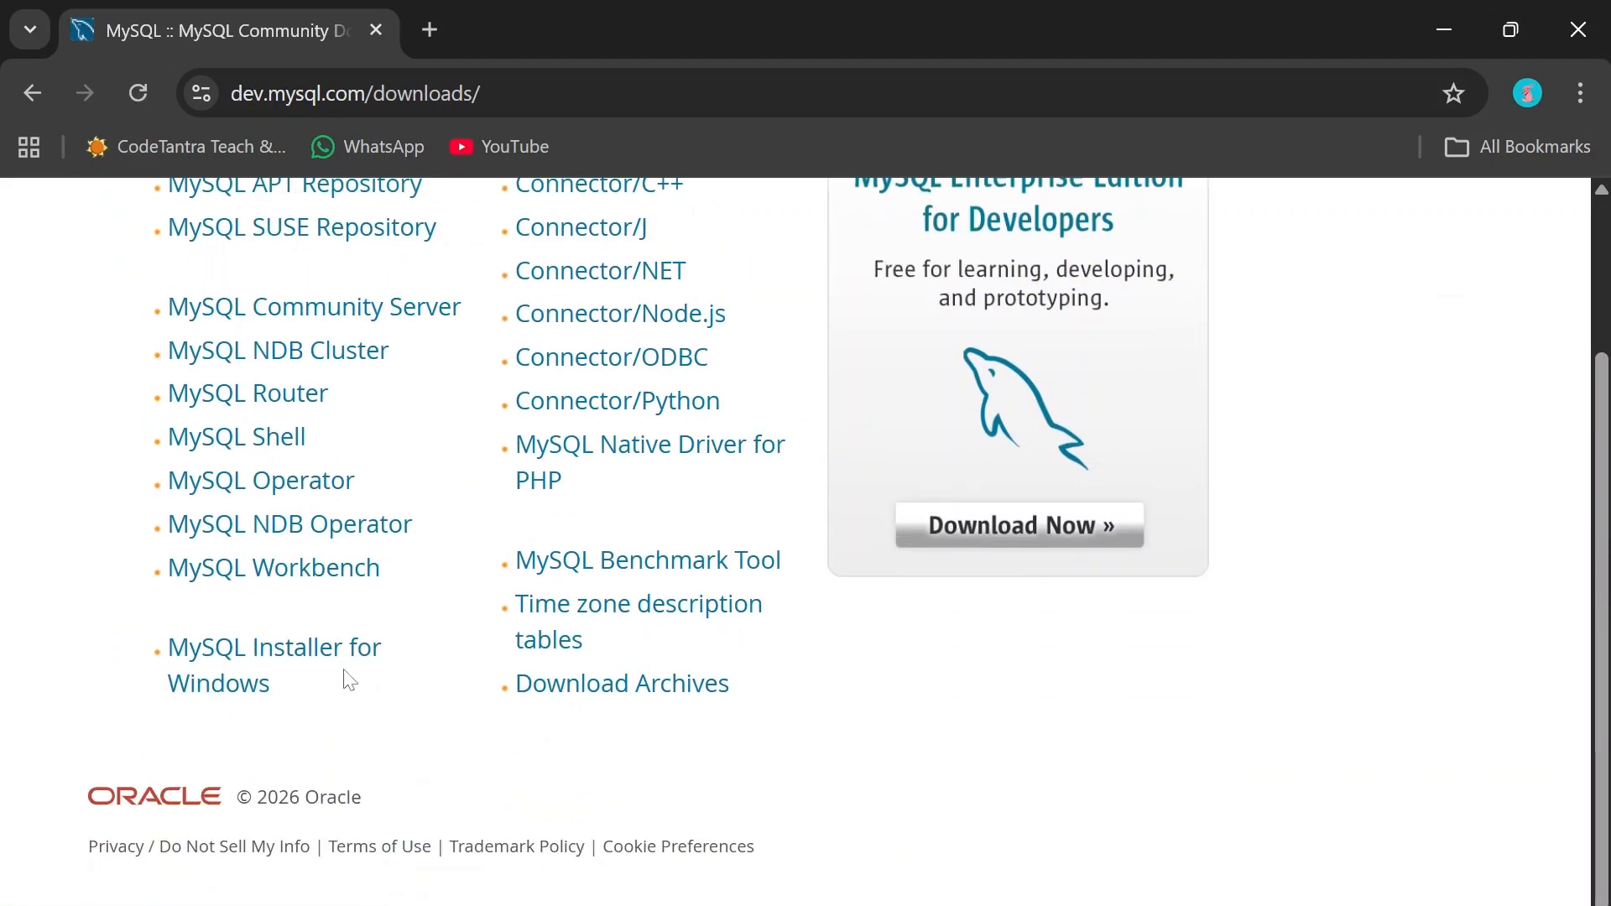
click(208, 656)
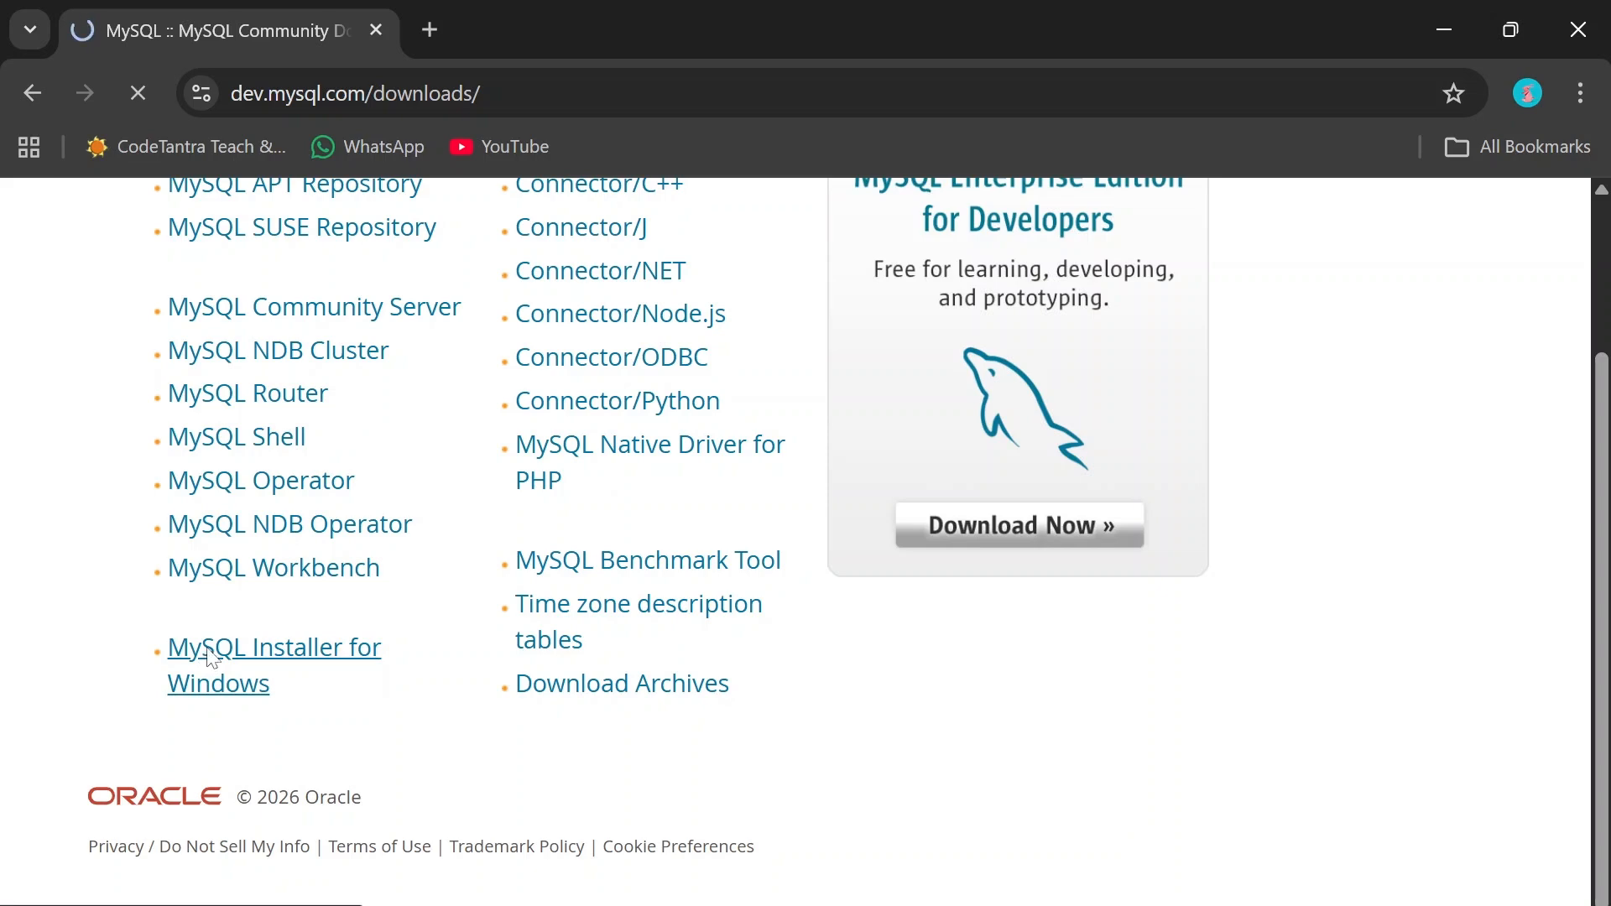
scroll(550, 537, down, 2)
scroll(435, 575, down, 3)
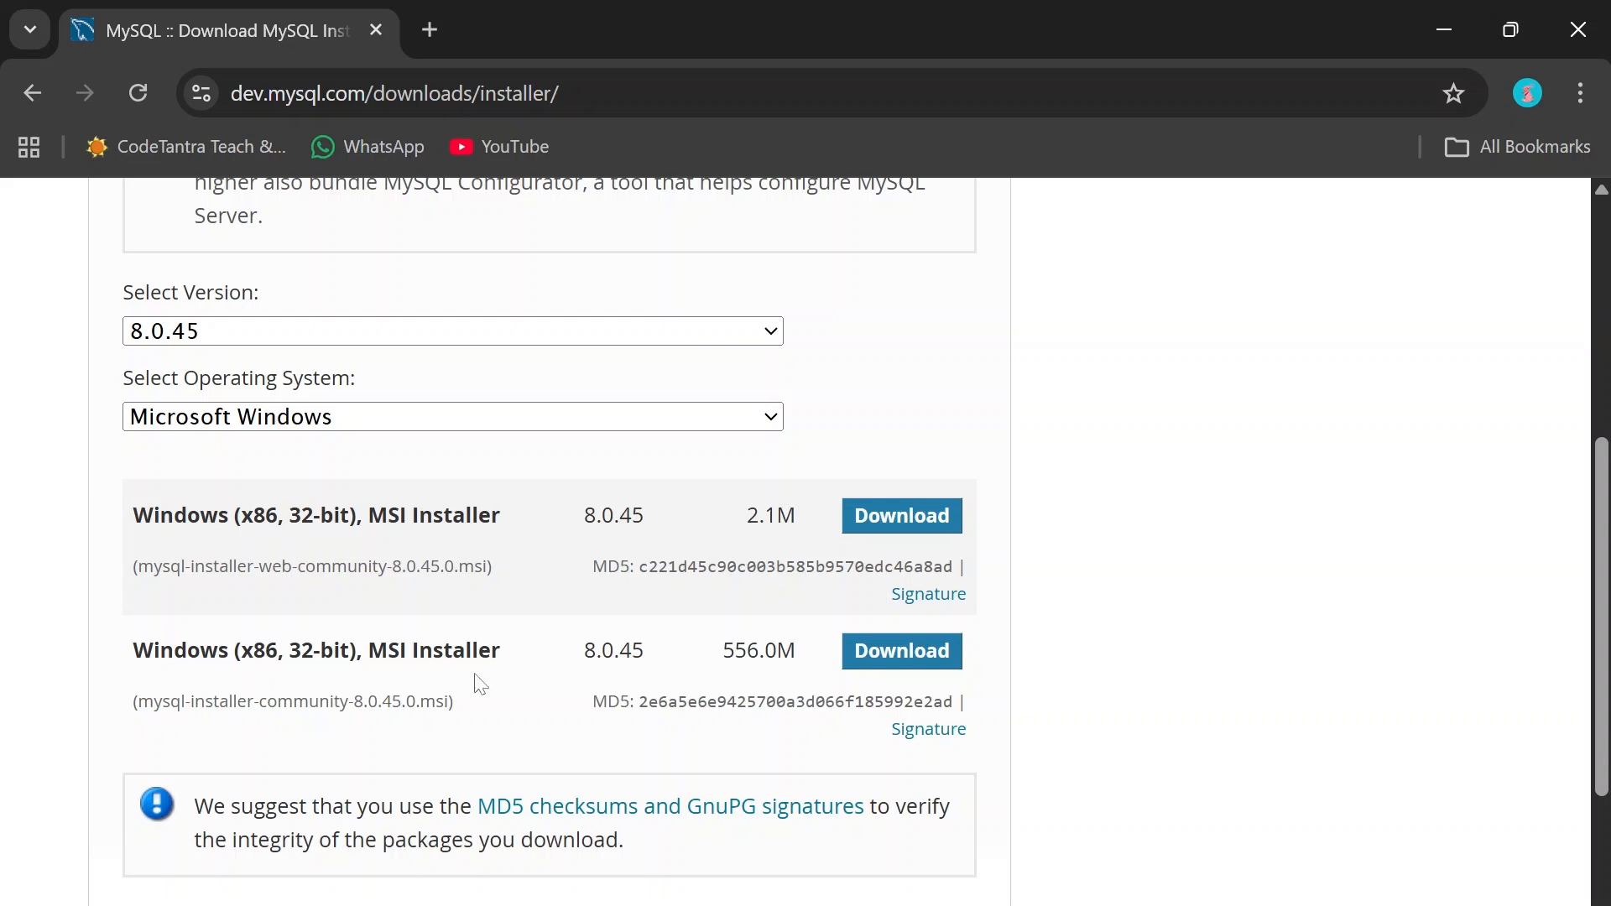
click(910, 674)
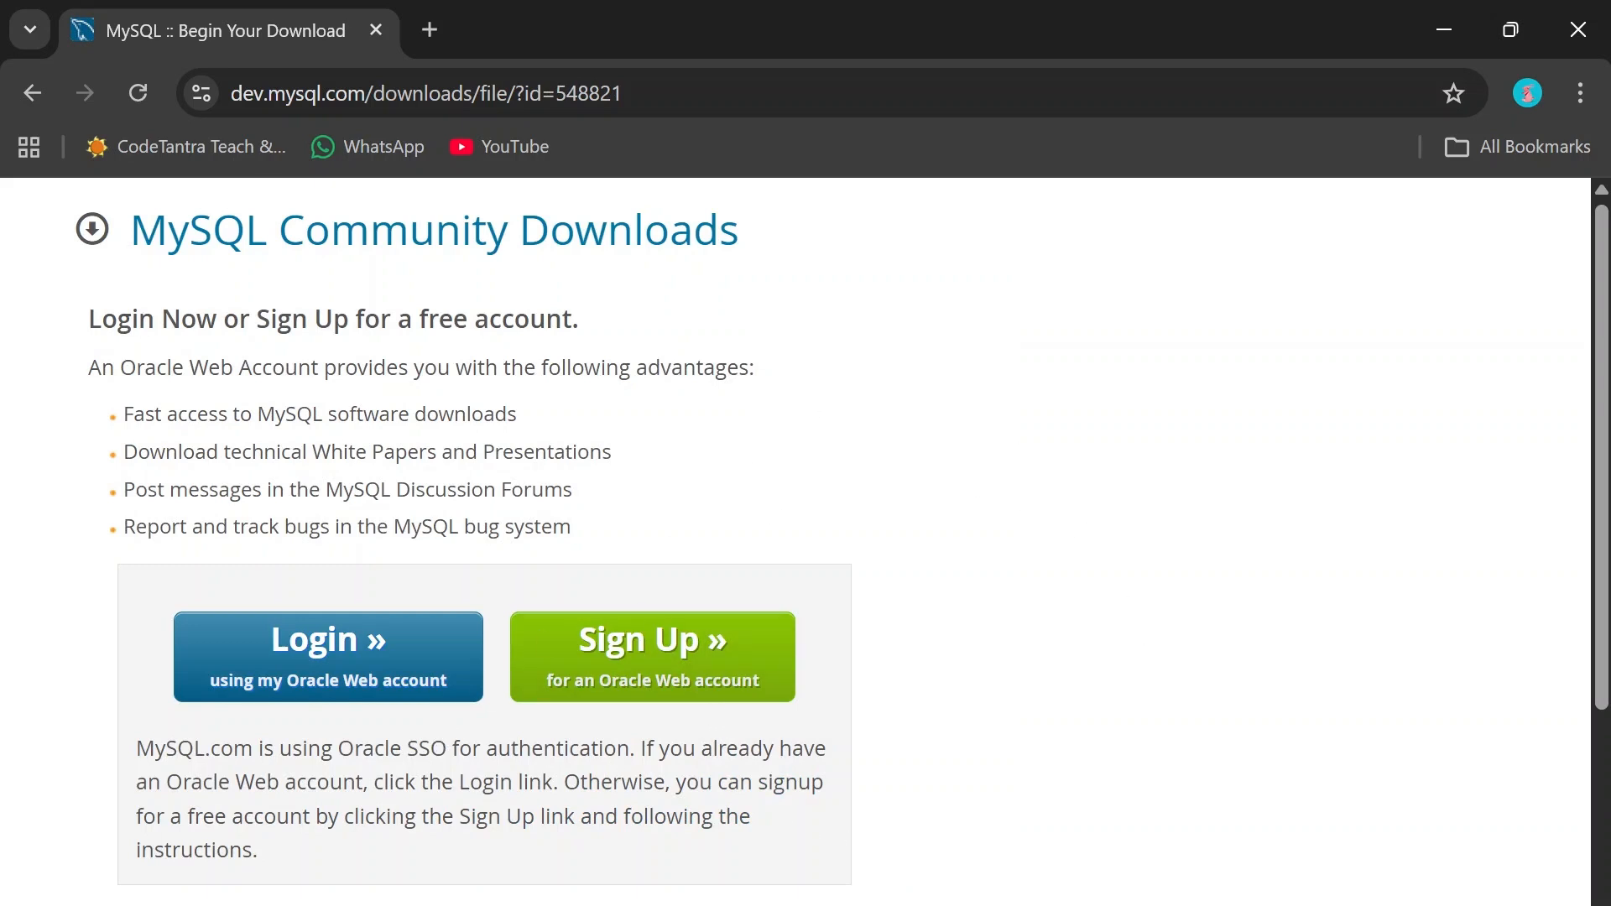
scroll(453, 746, down, 3)
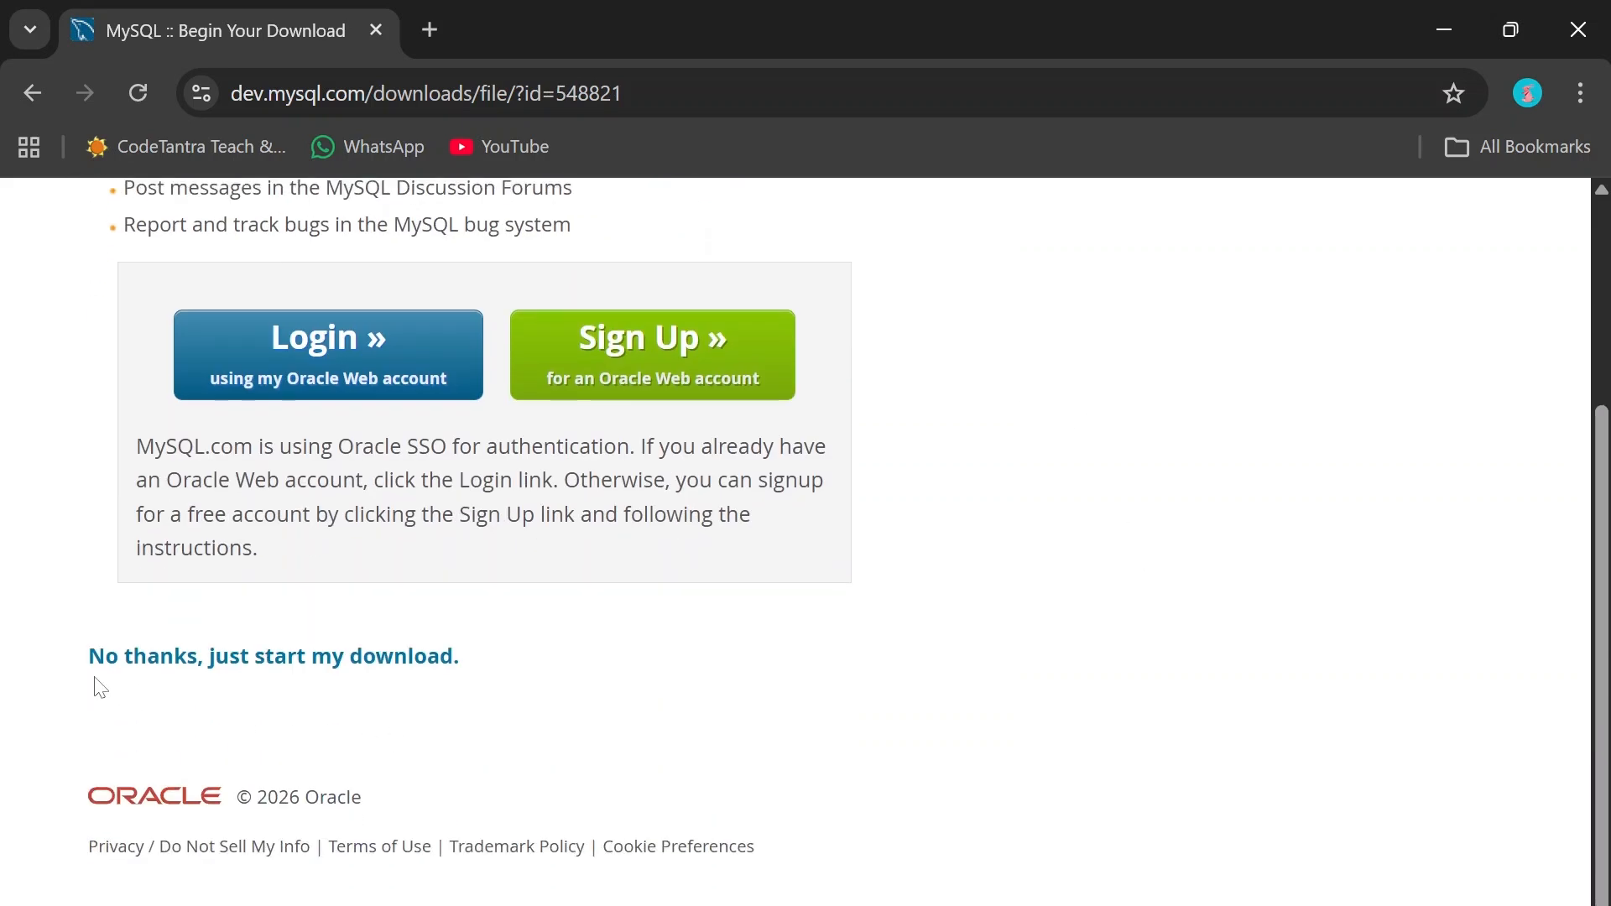
click(245, 653)
Launch the downloaded MySQL community installer from the browser's recent downloads.
click(1475, 93)
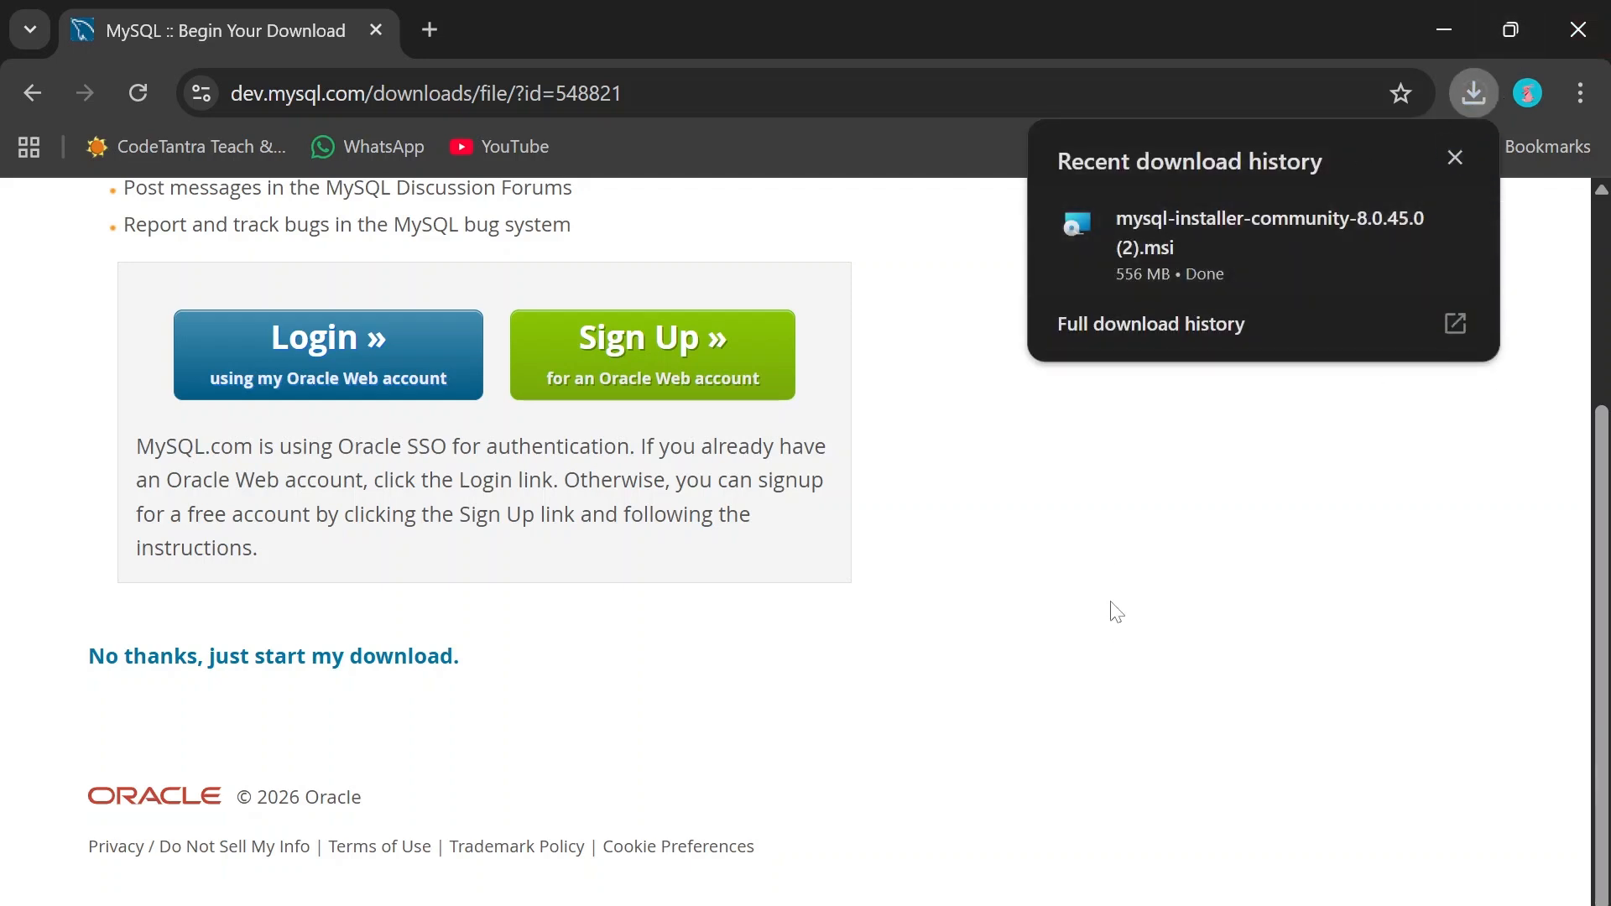
mouse_move(1232, 267)
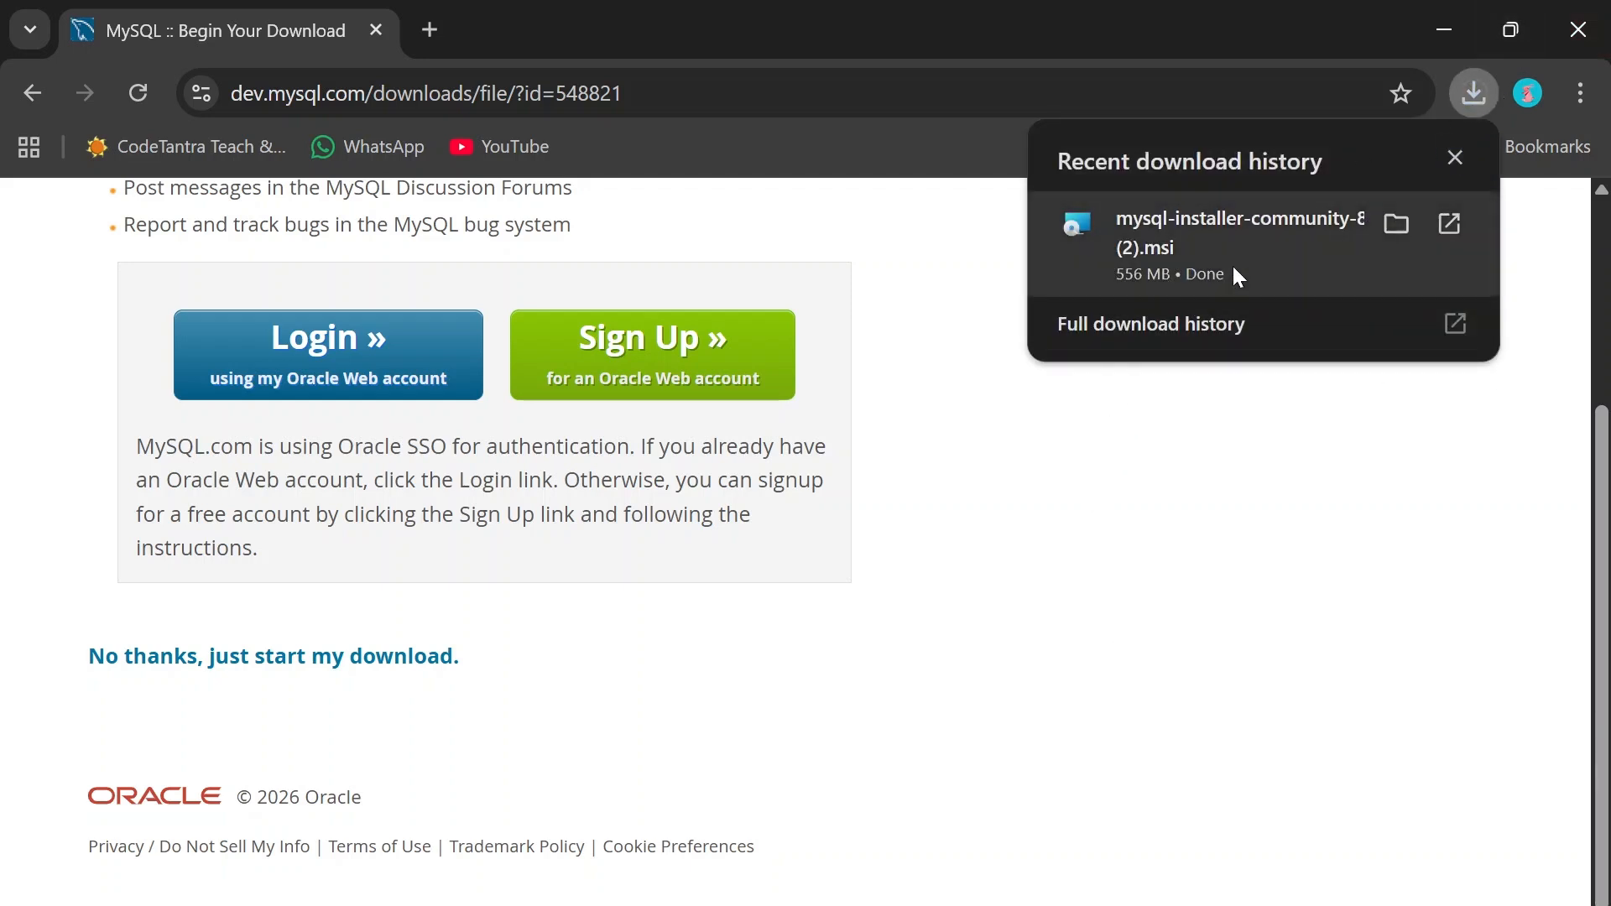
click(1450, 219)
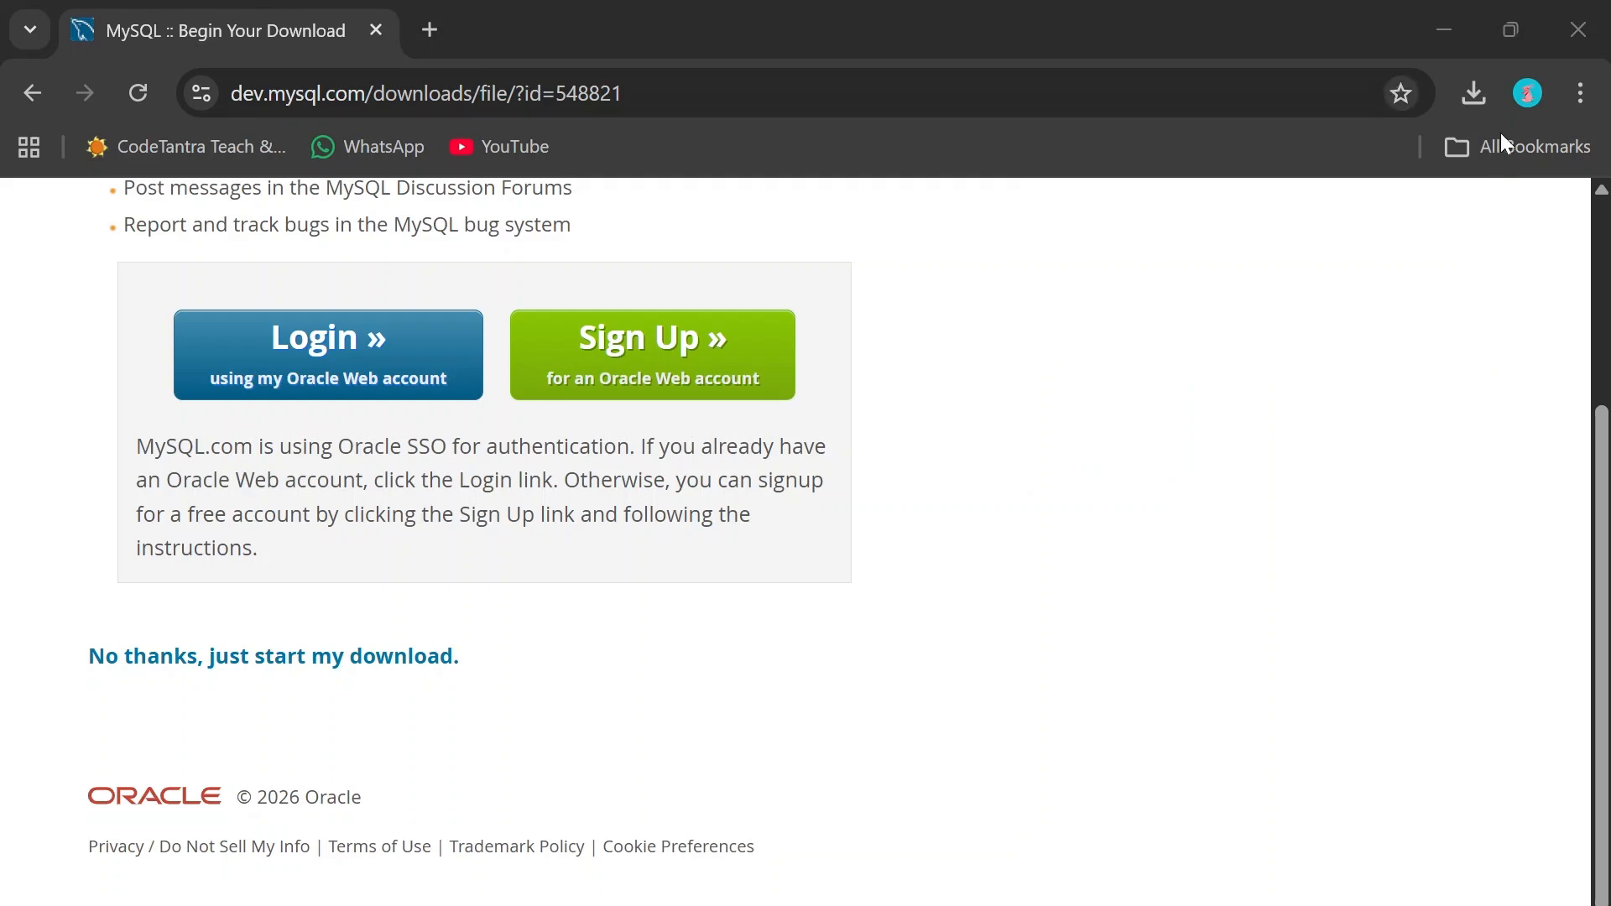
click(1475, 93)
click(1457, 215)
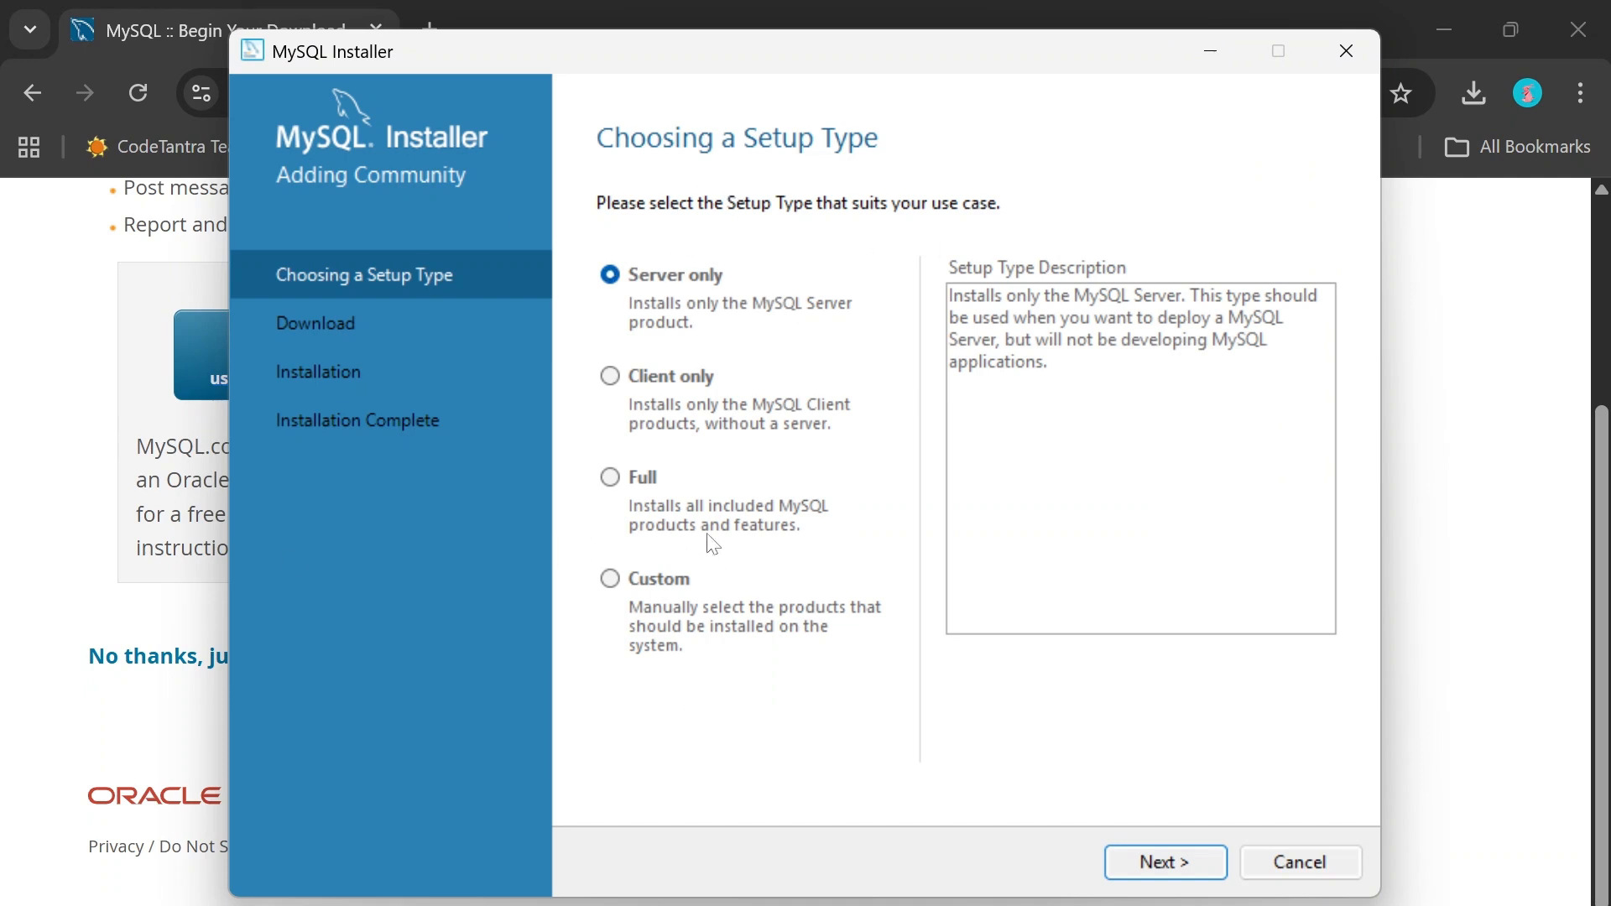
Choose the Custom setup type and add MySQL Server 8.0.45 - X64 to the products to be installed.
click(612, 581)
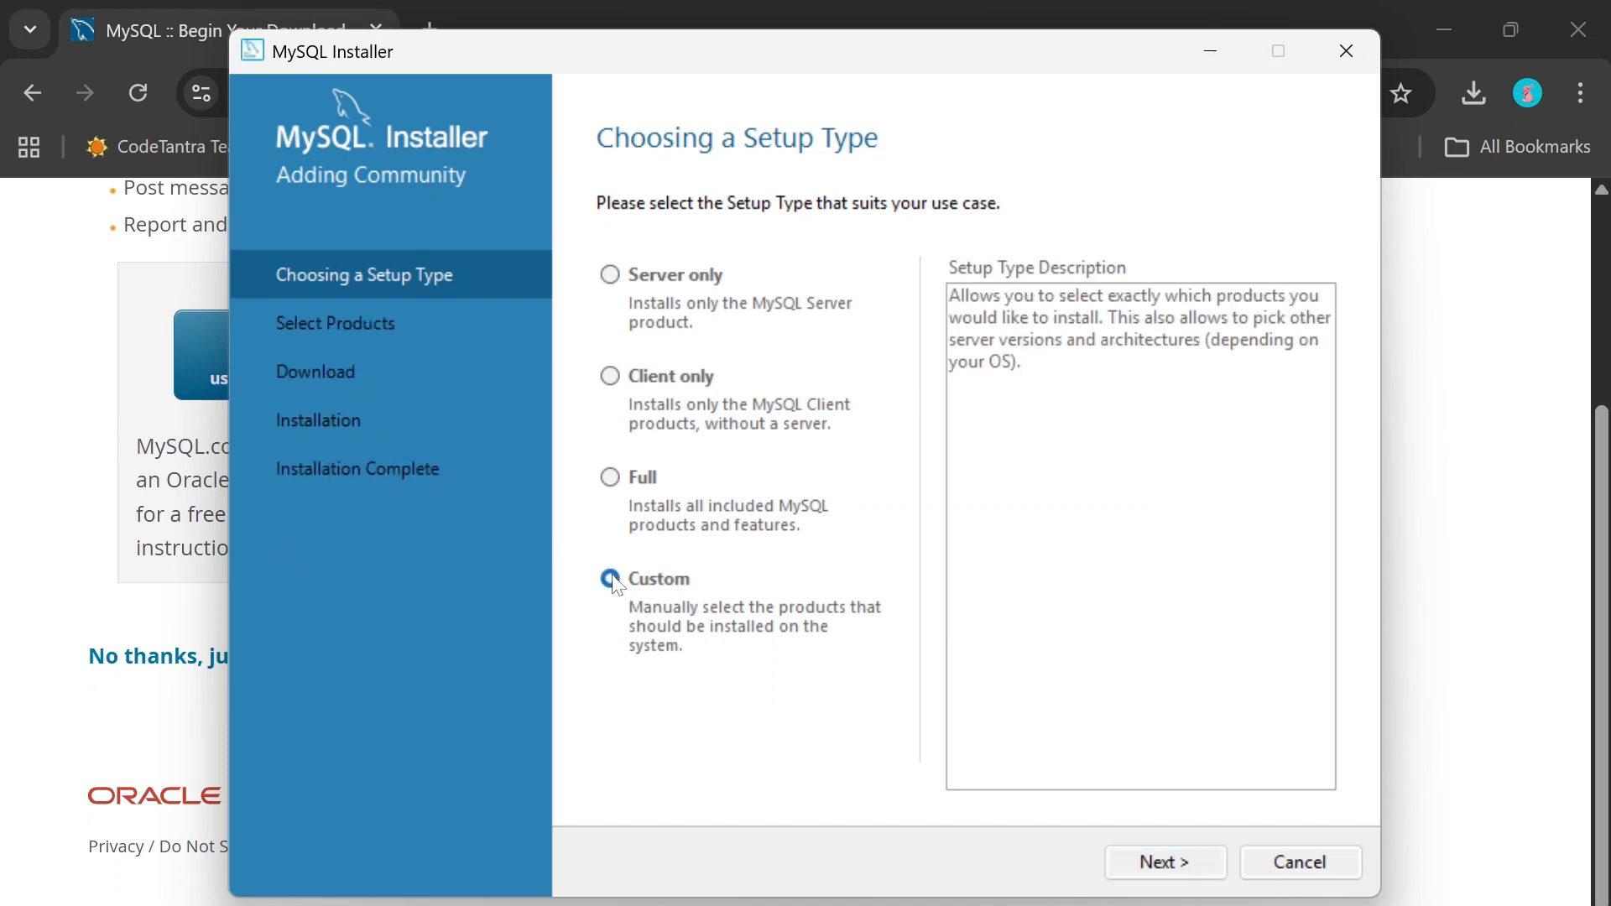
click(1176, 853)
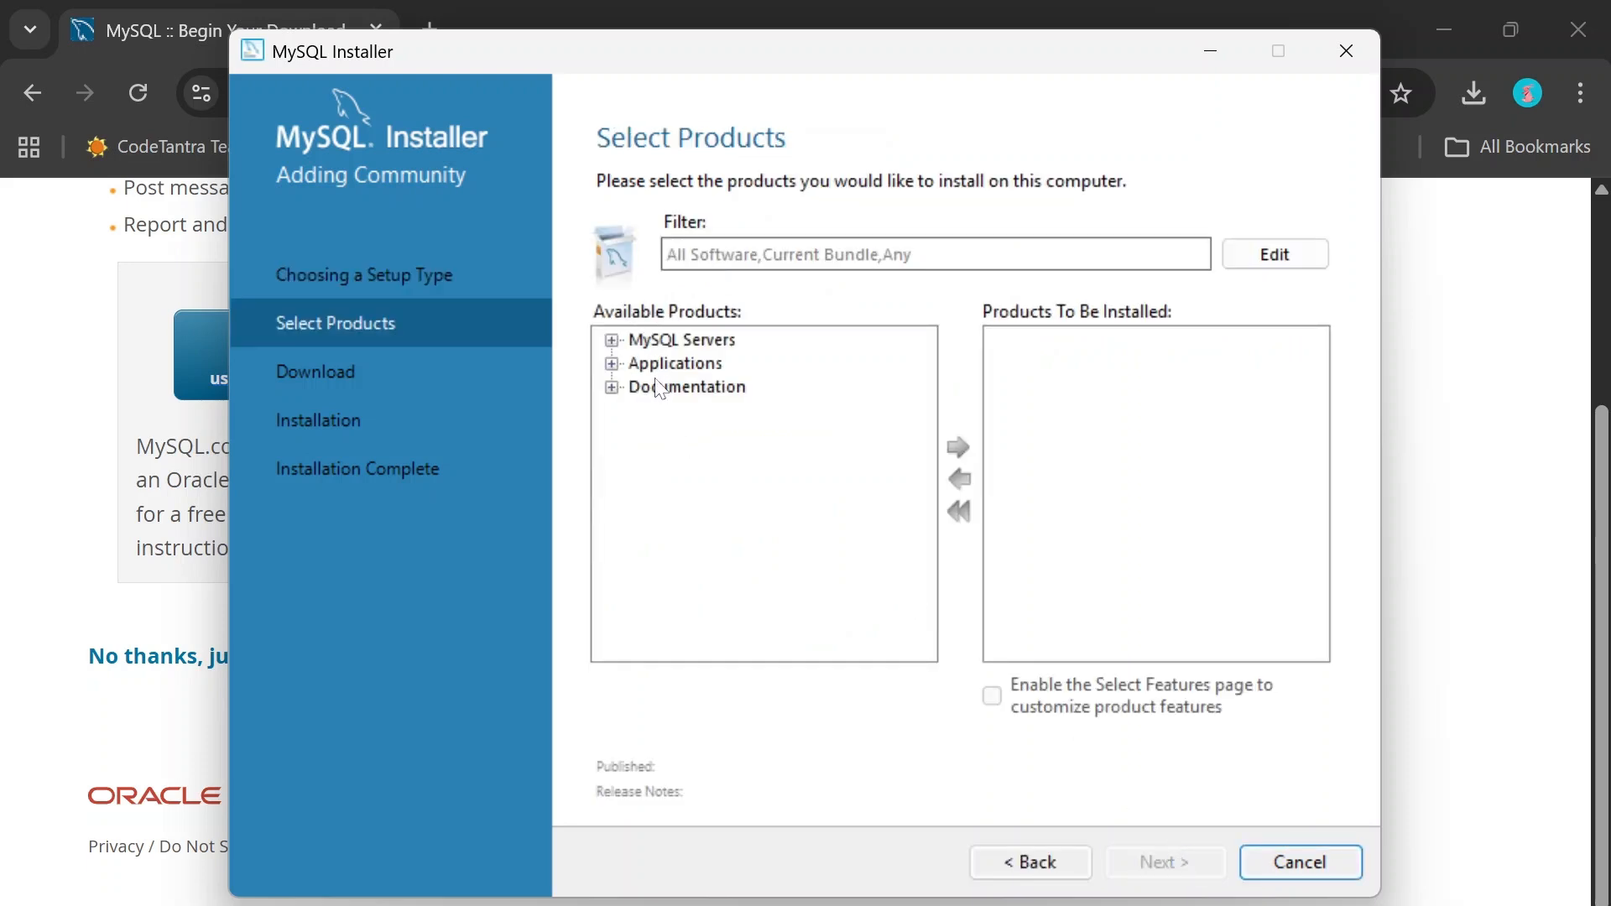
click(612, 340)
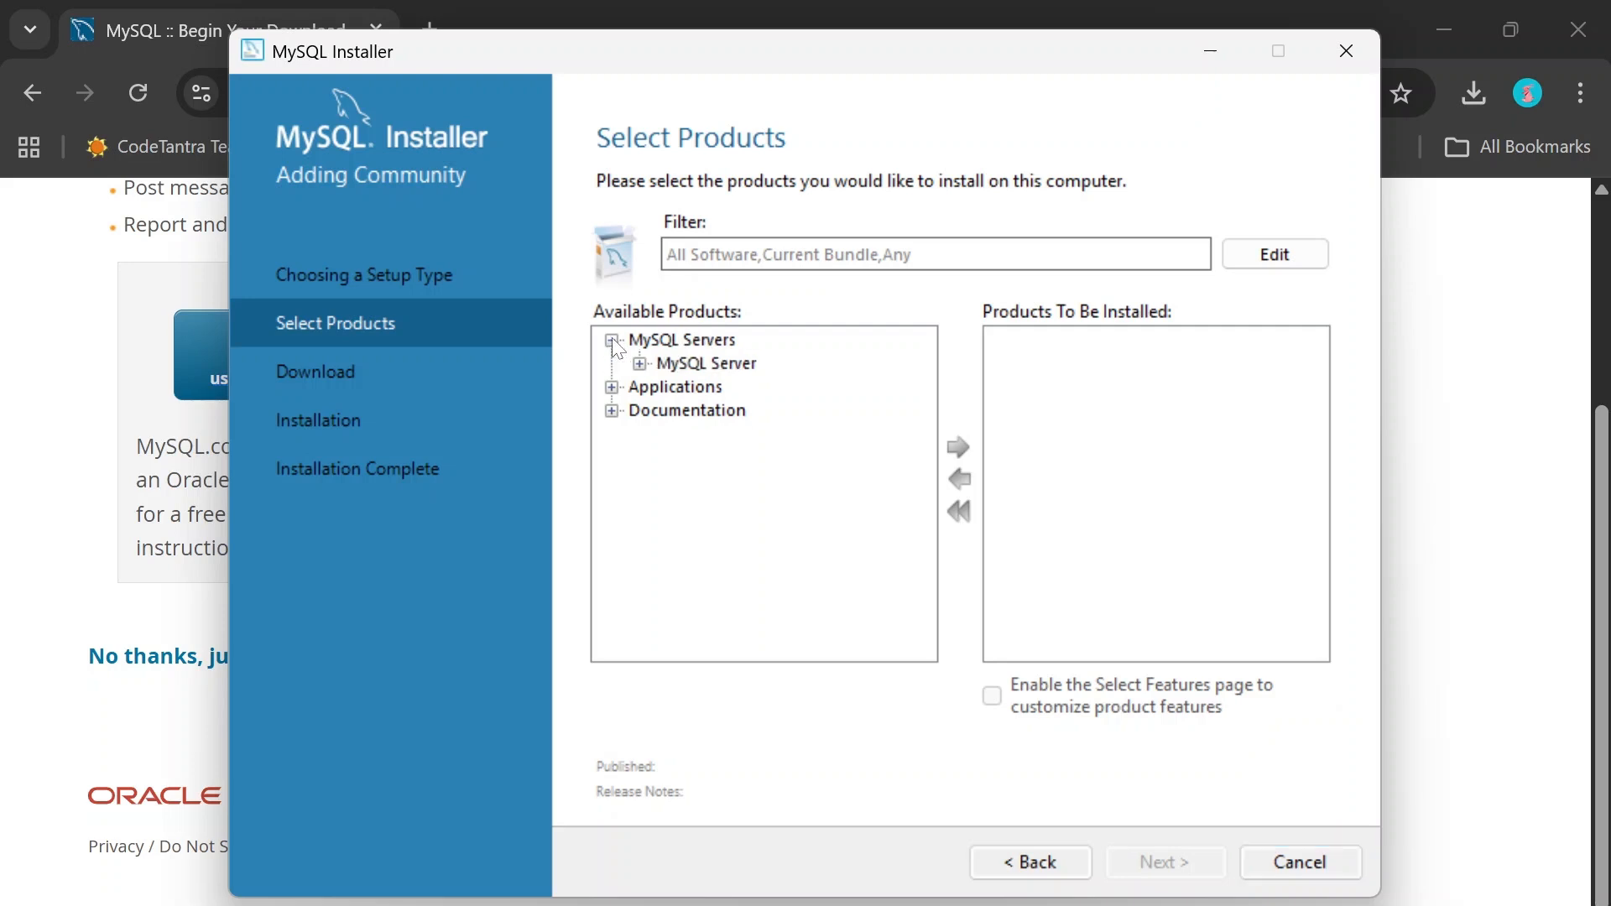
click(640, 364)
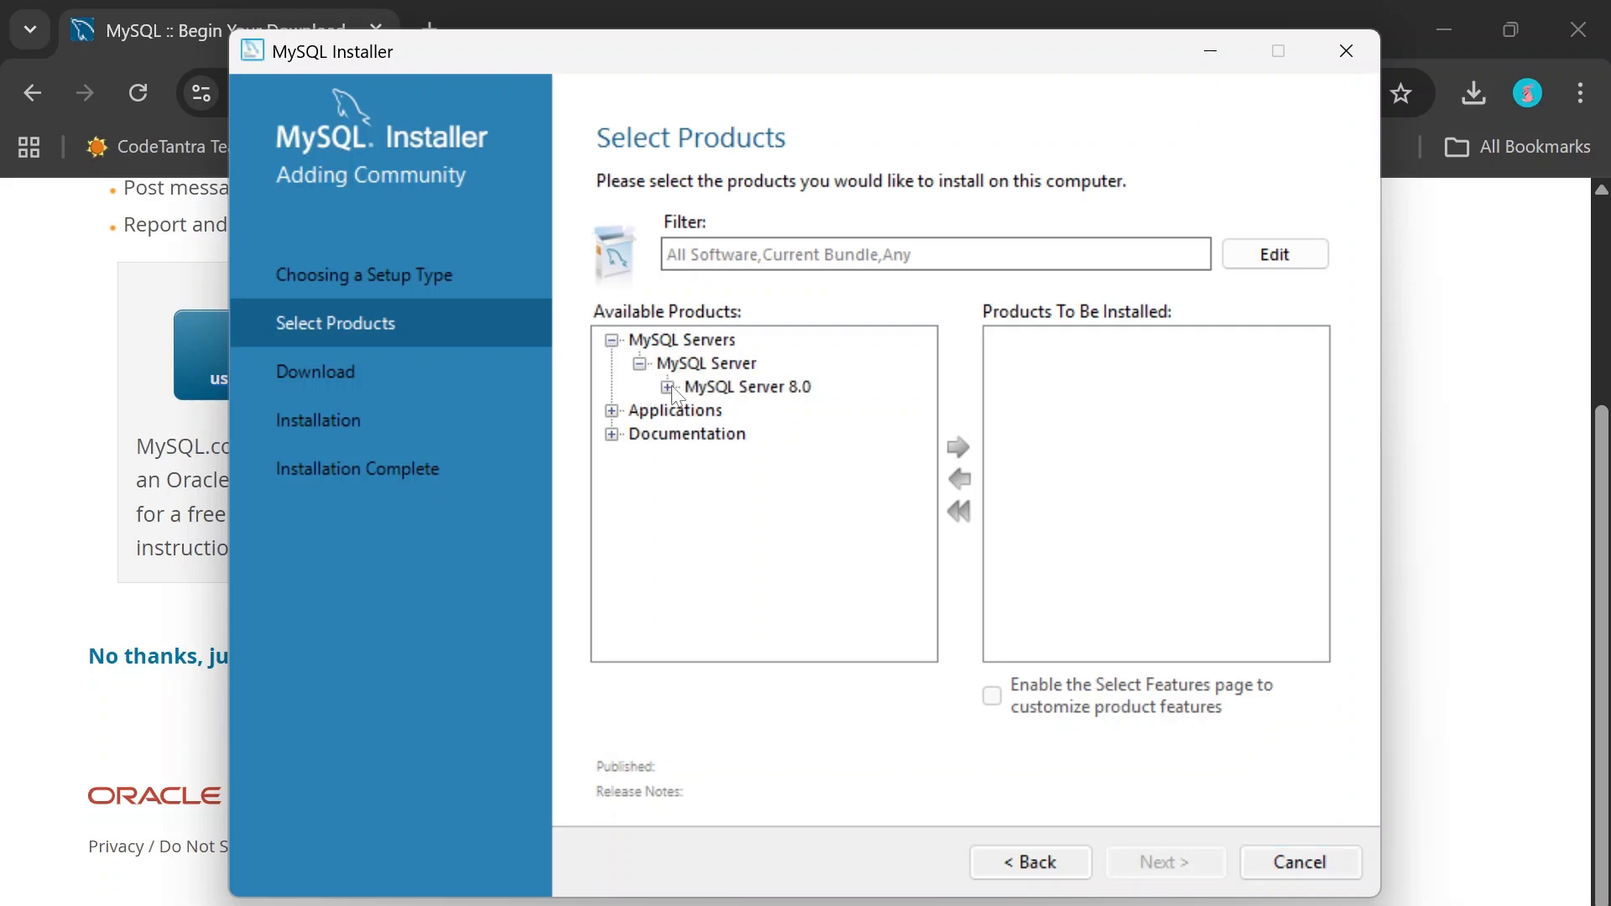
click(668, 387)
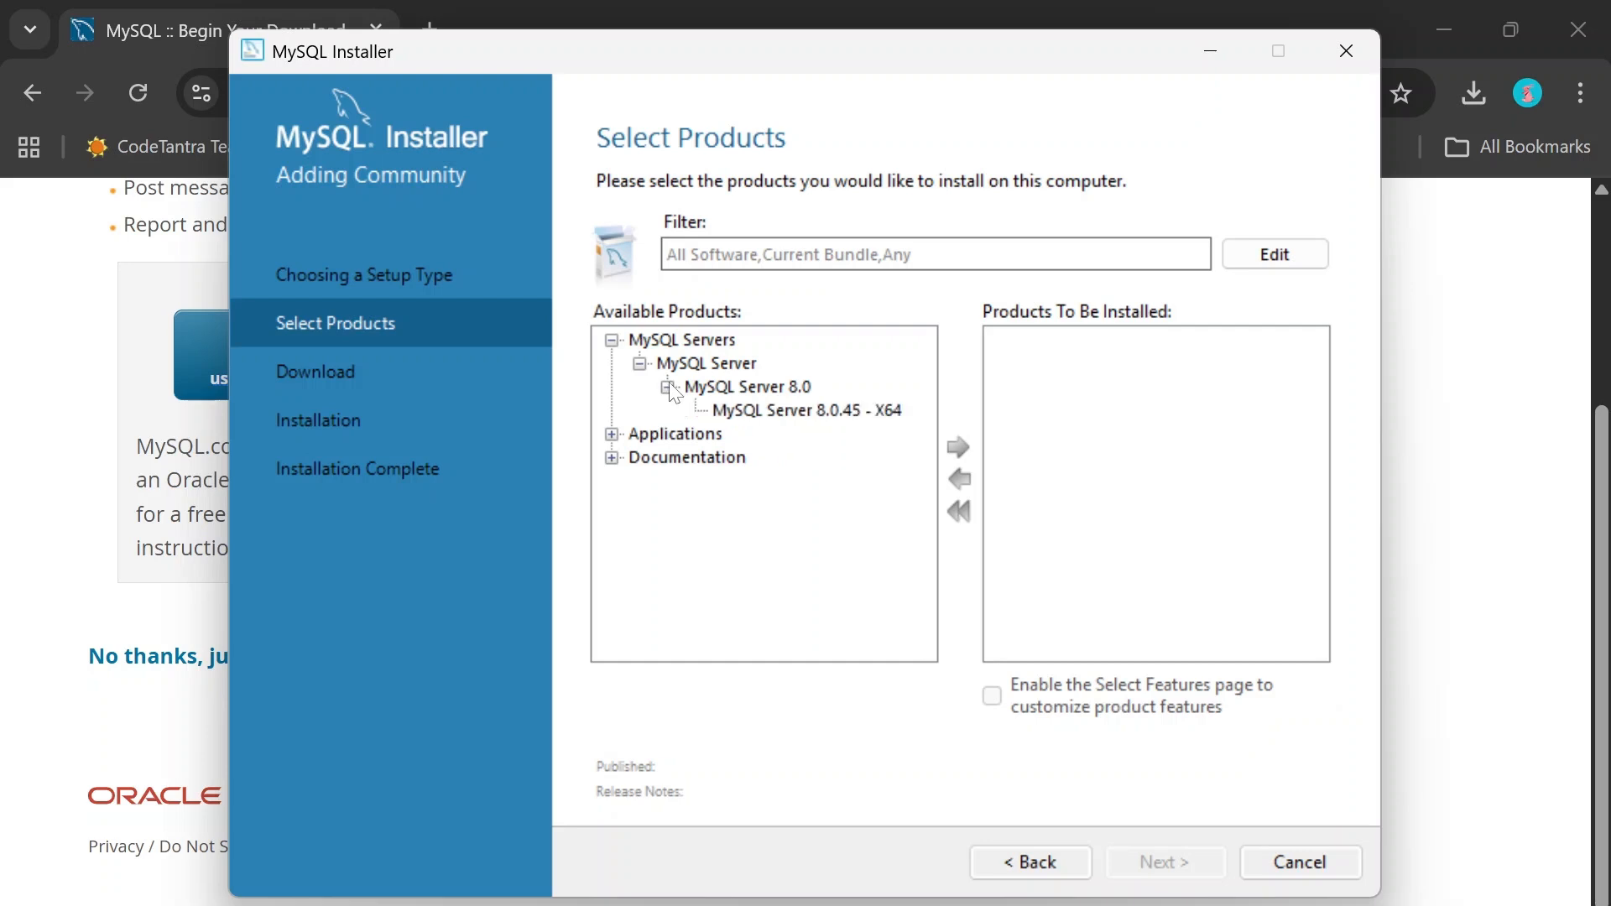
click(785, 411)
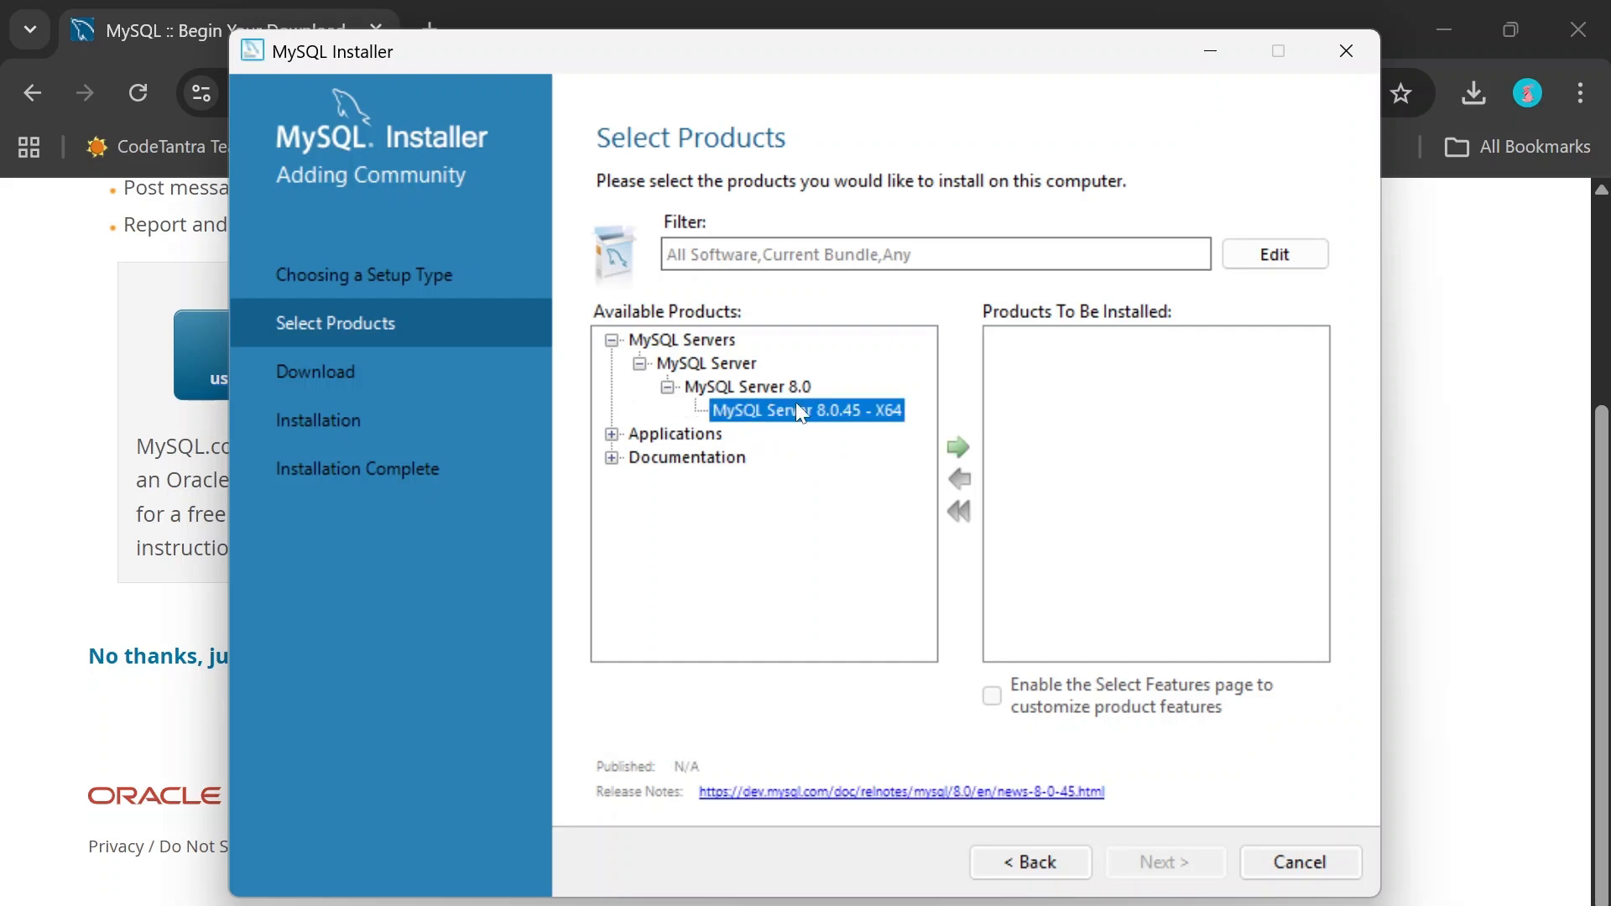
click(956, 447)
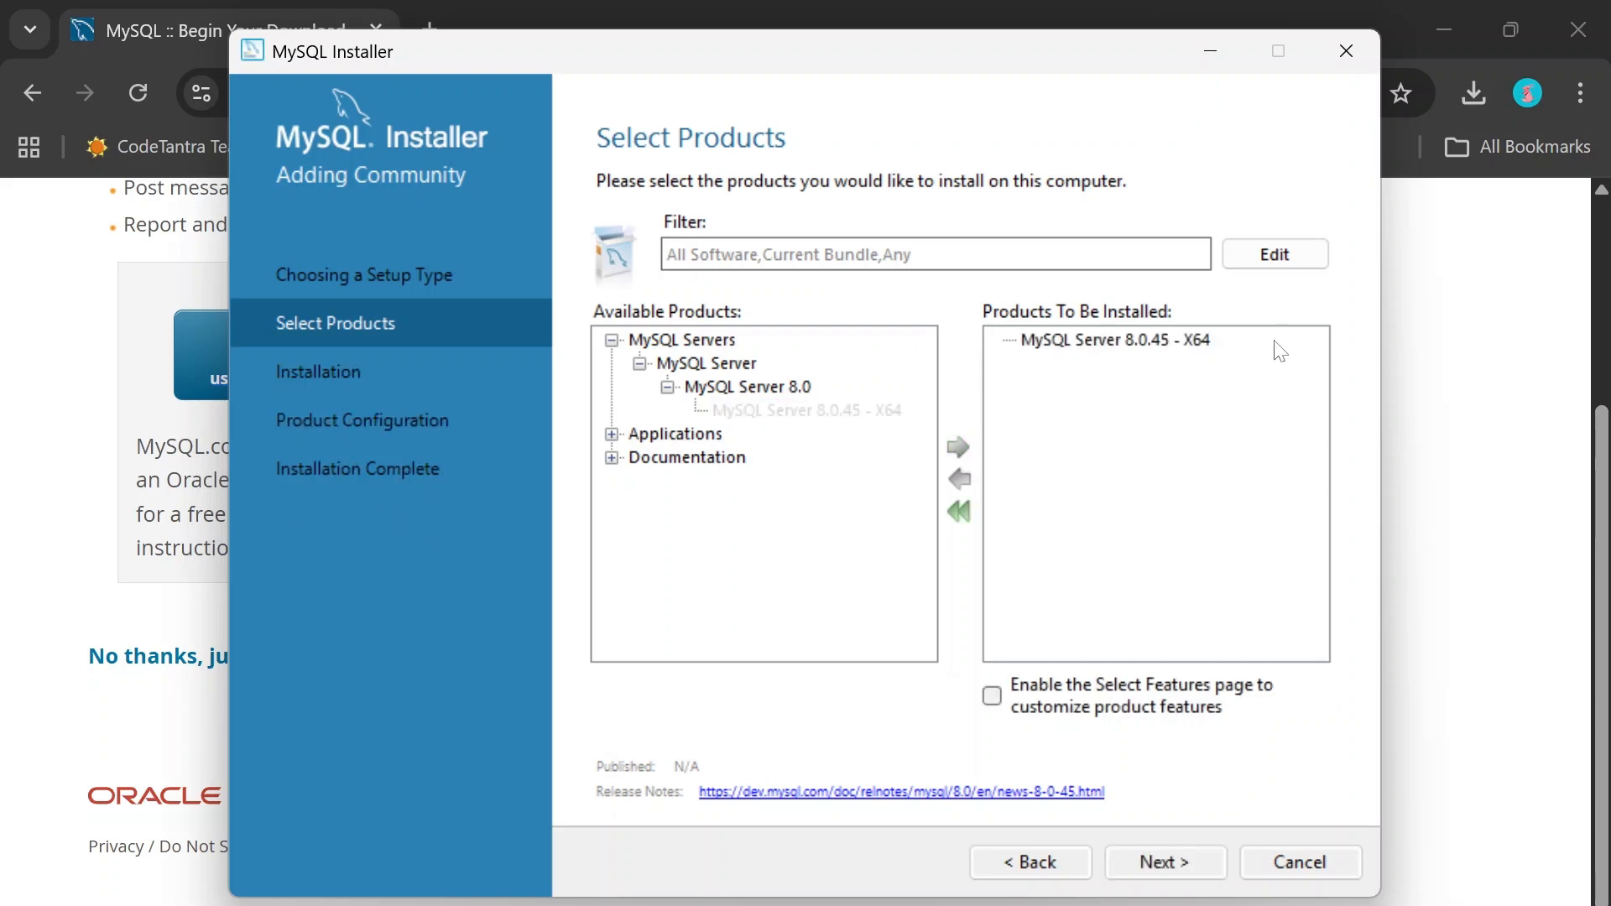
Add MySQL Workbench 8.0.46 - X64 from Applications to the products to be installed.
click(612, 434)
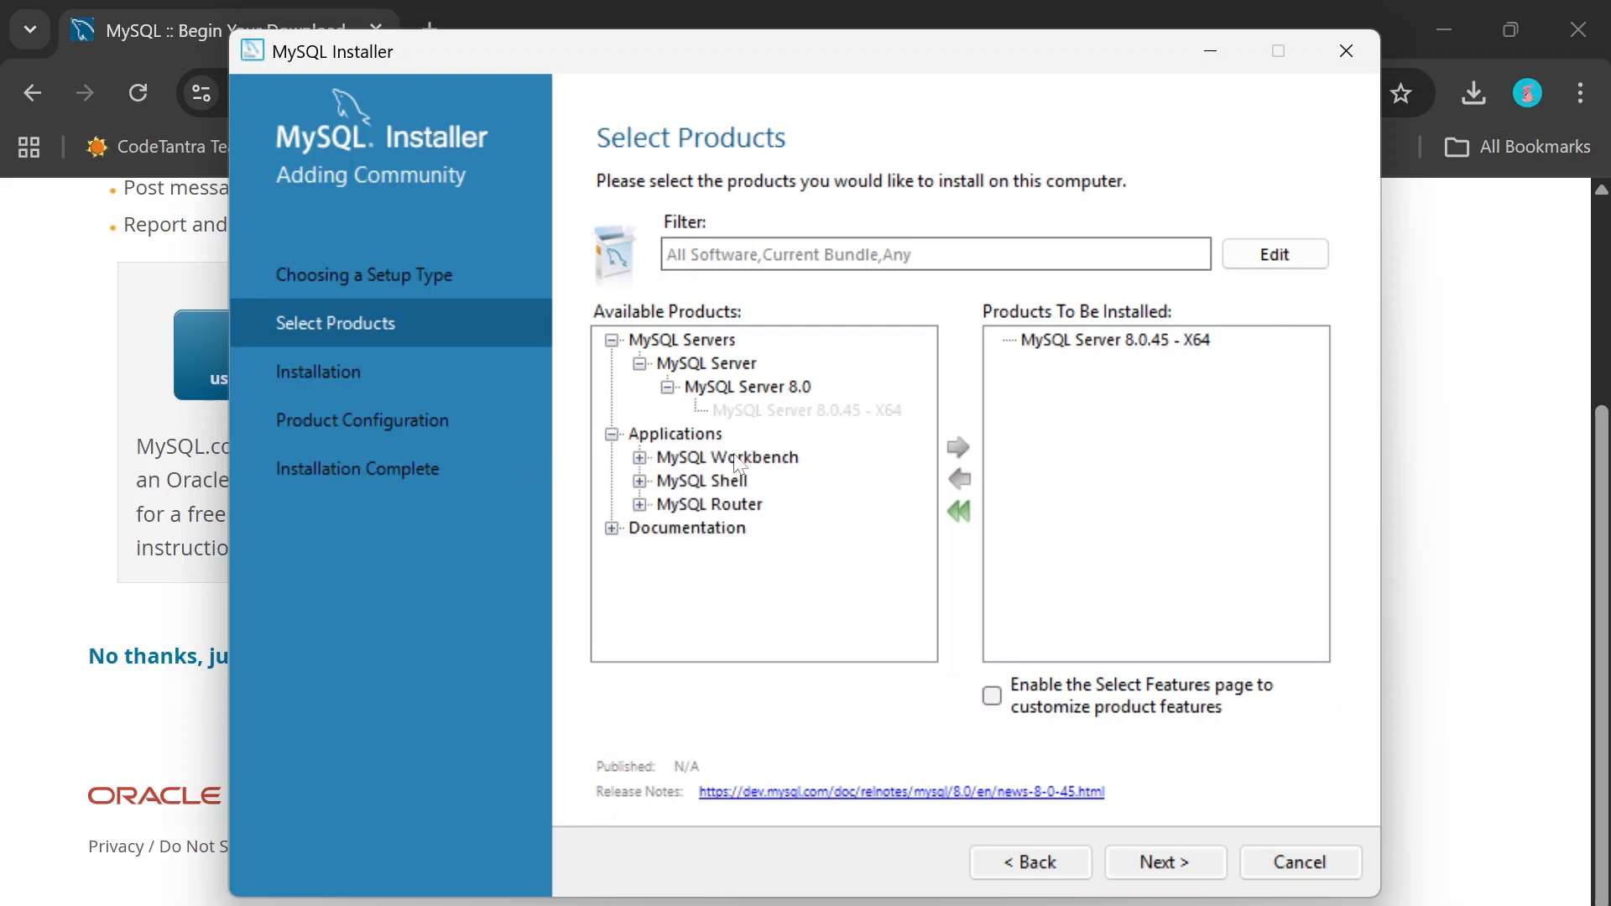
click(639, 458)
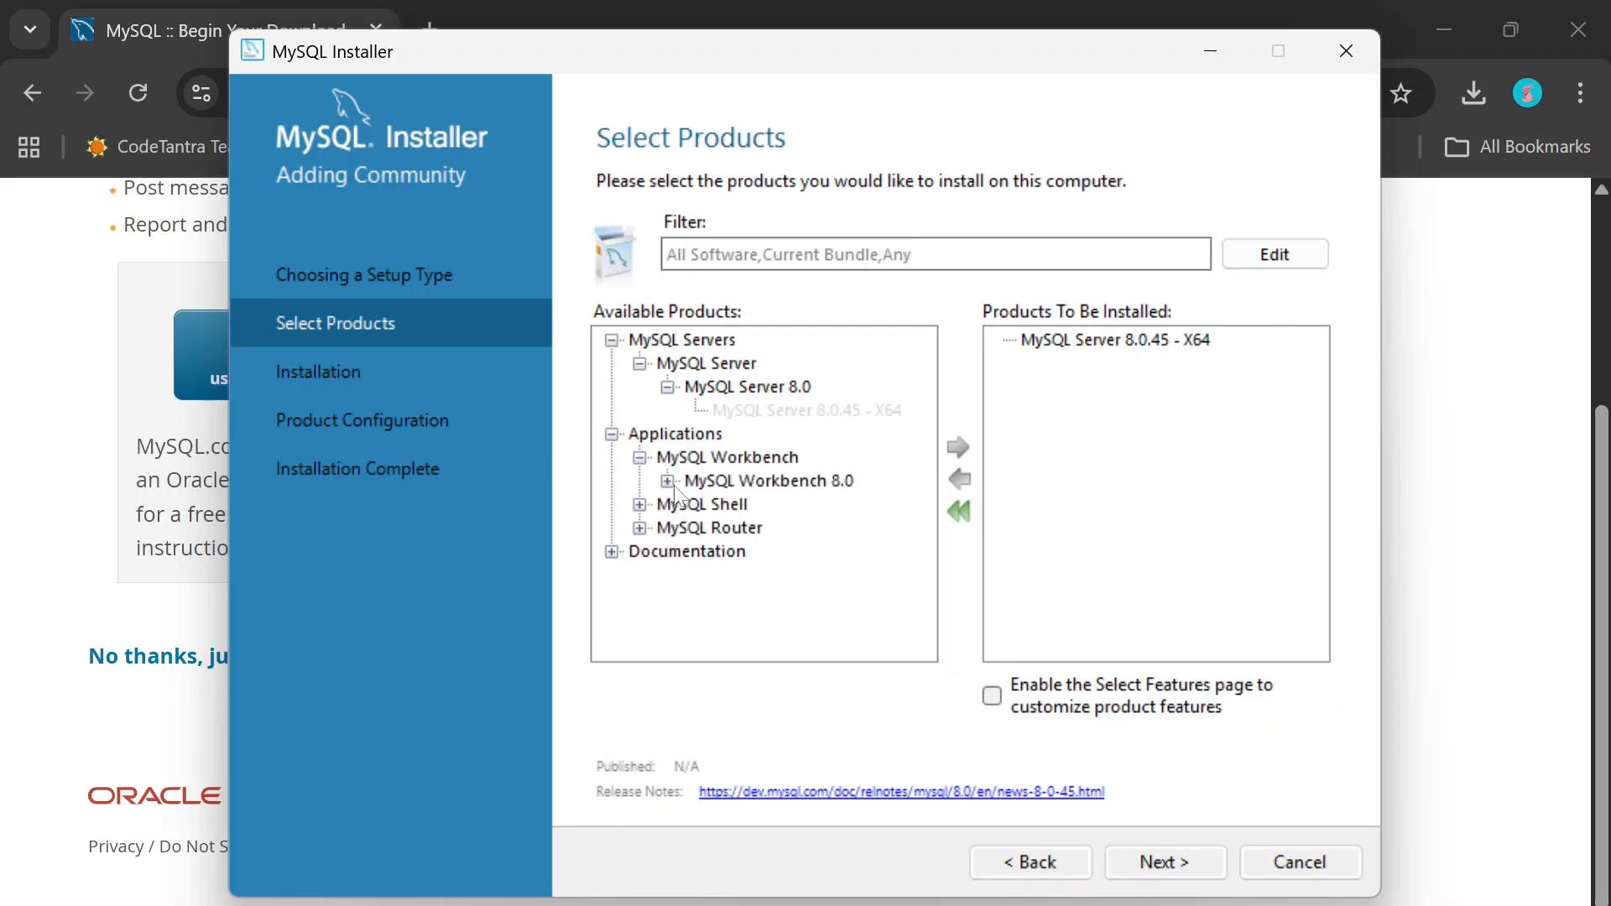
click(668, 481)
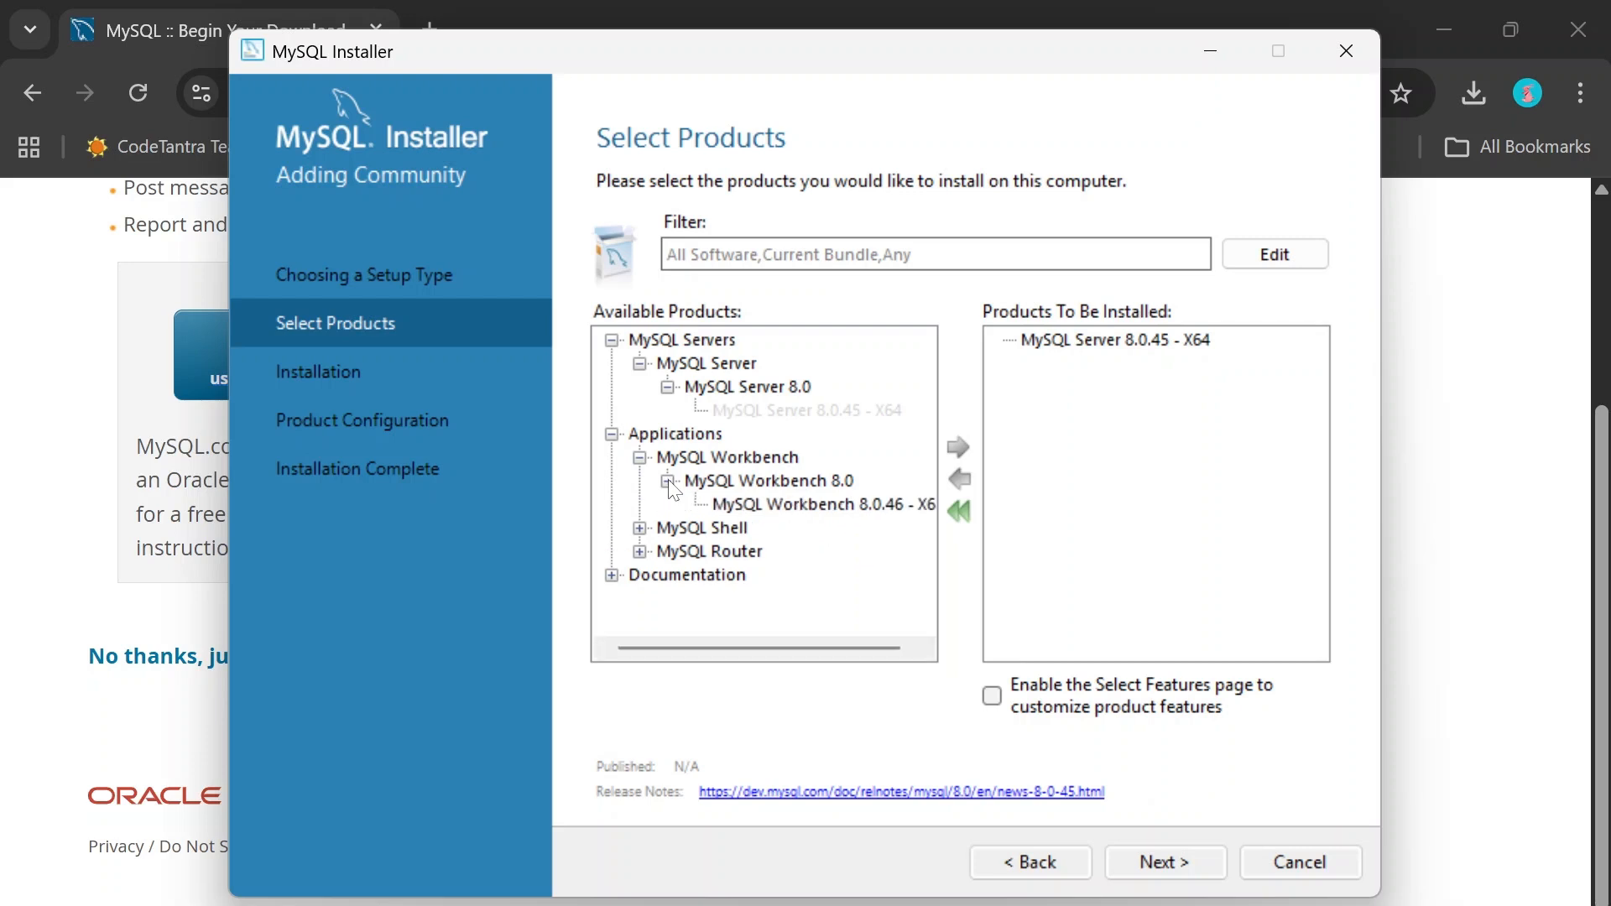
click(785, 505)
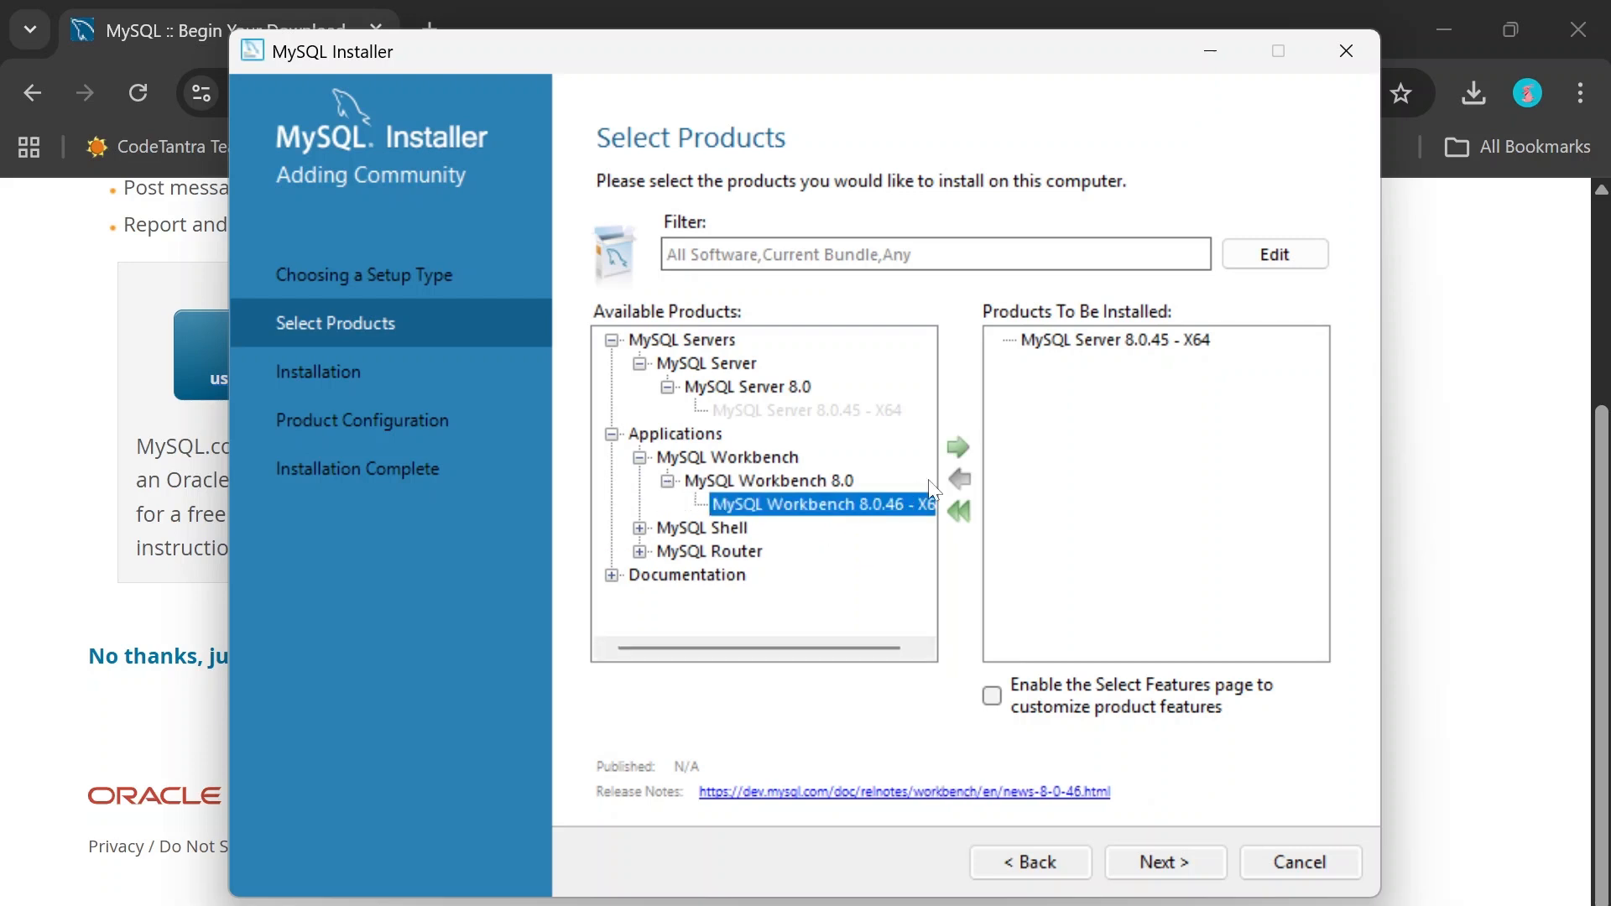
click(962, 452)
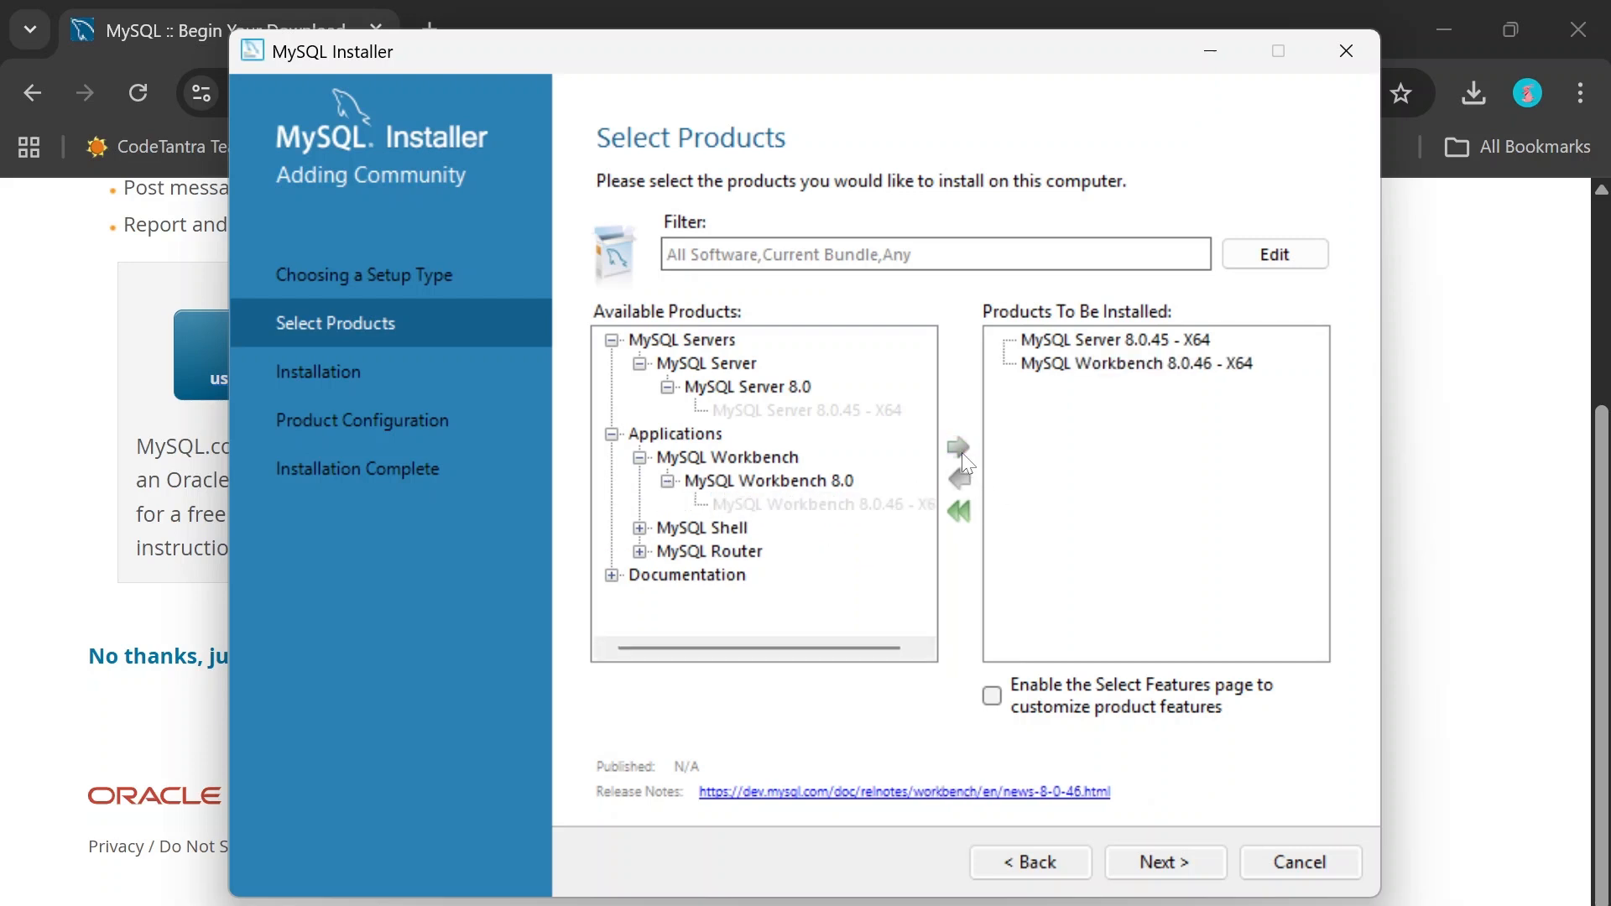
Add MySQL Documentation 8.0.45 - X86 from Documentation to the products to be installed.
scroll(820, 478, right, 1)
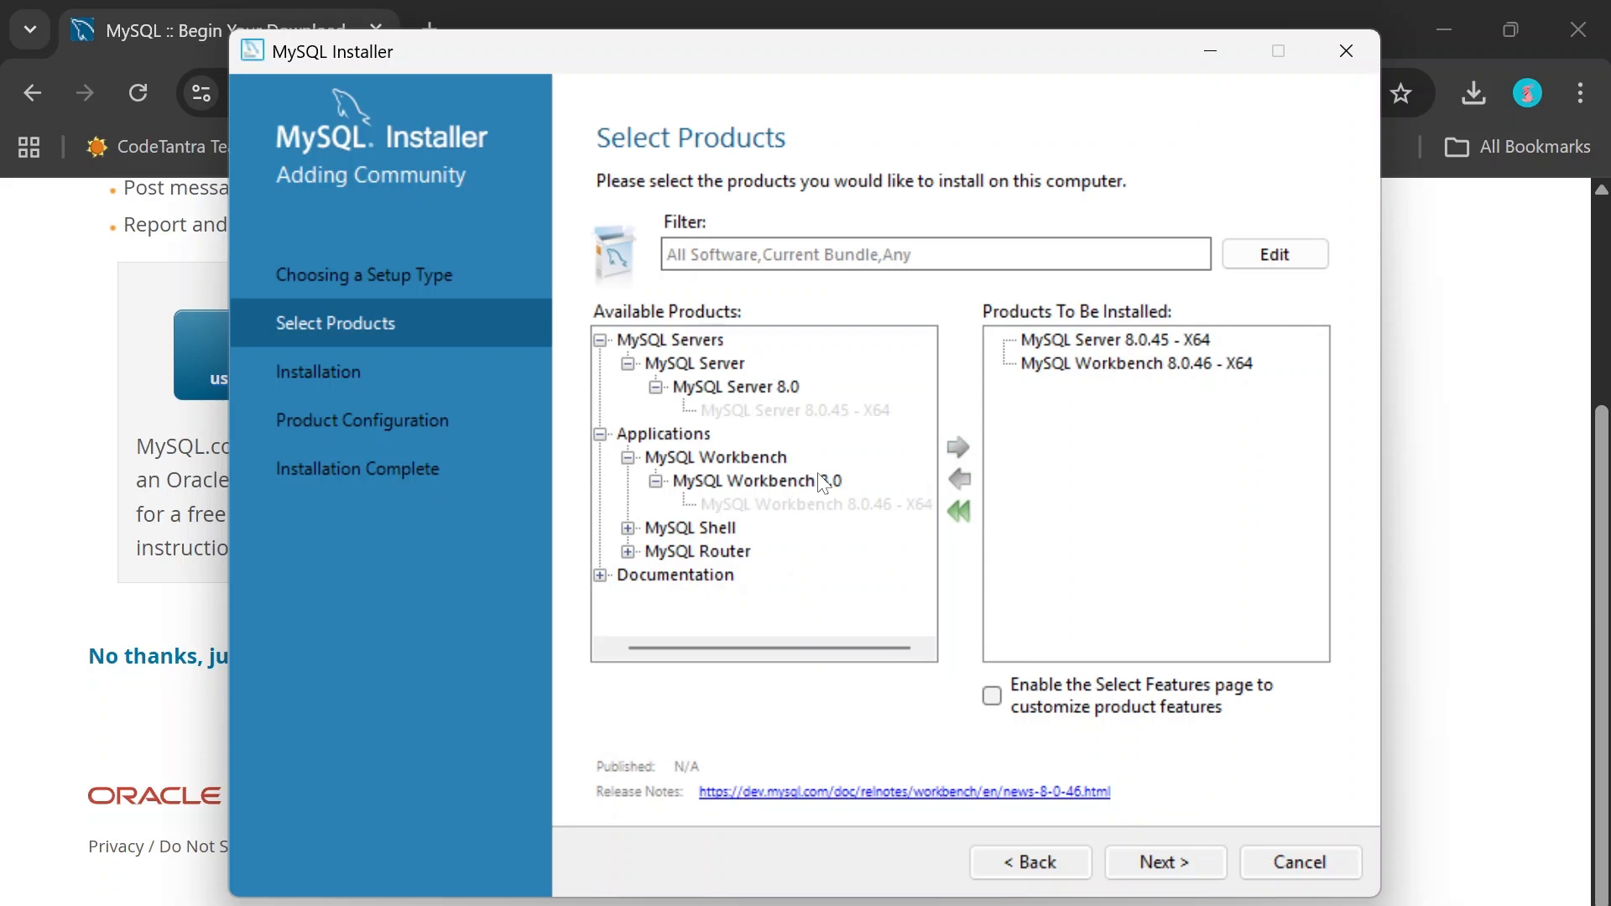
click(601, 576)
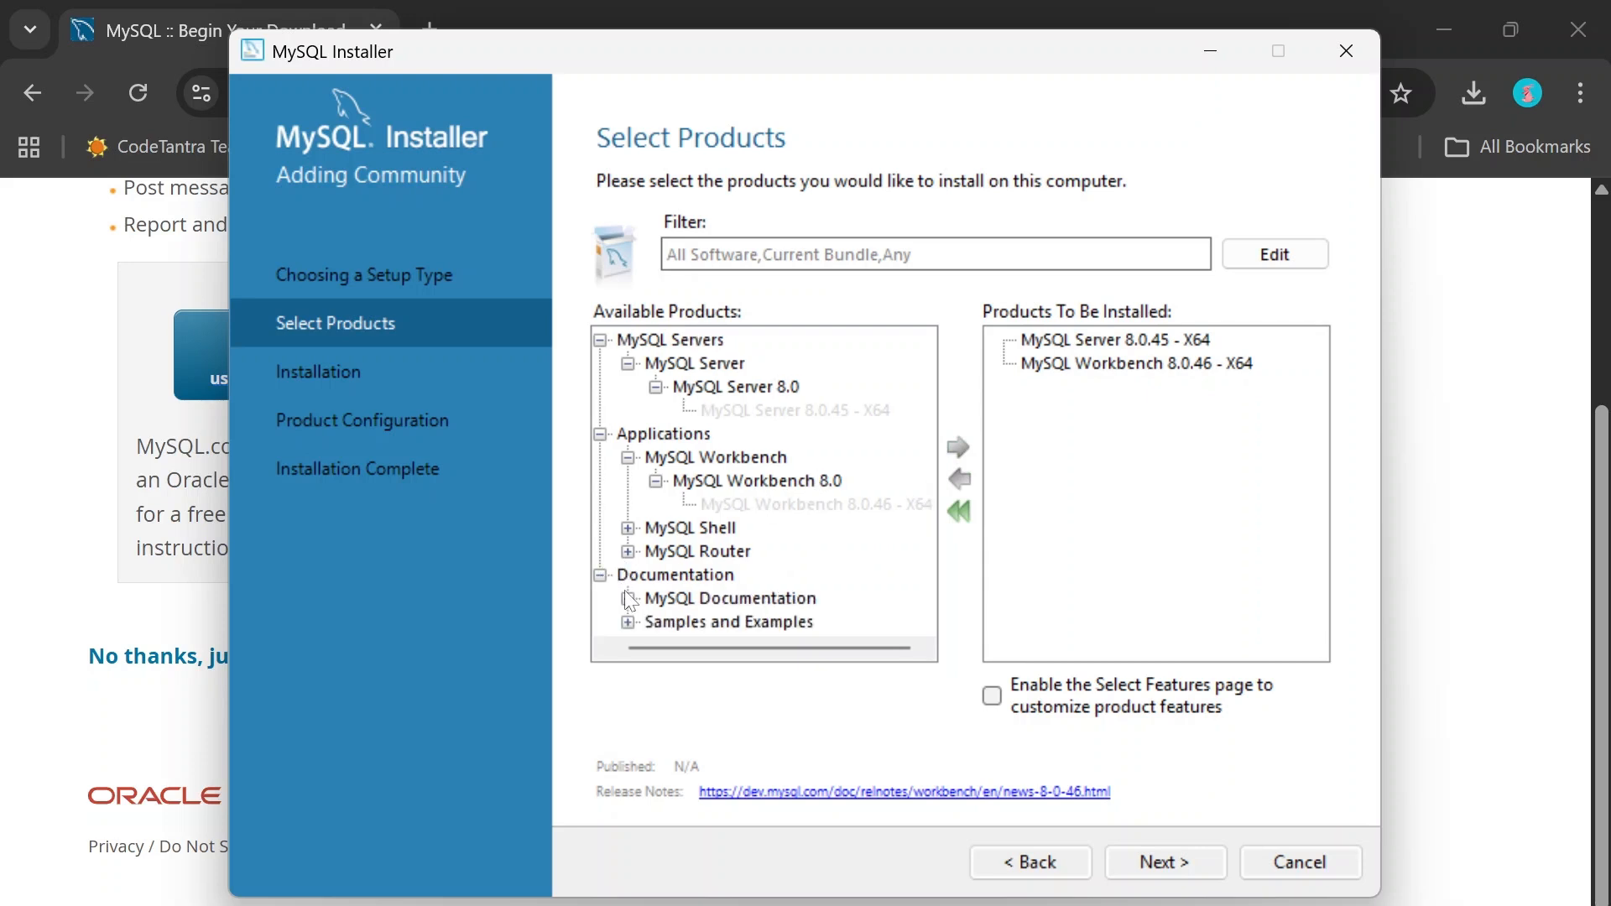
click(627, 597)
click(654, 599)
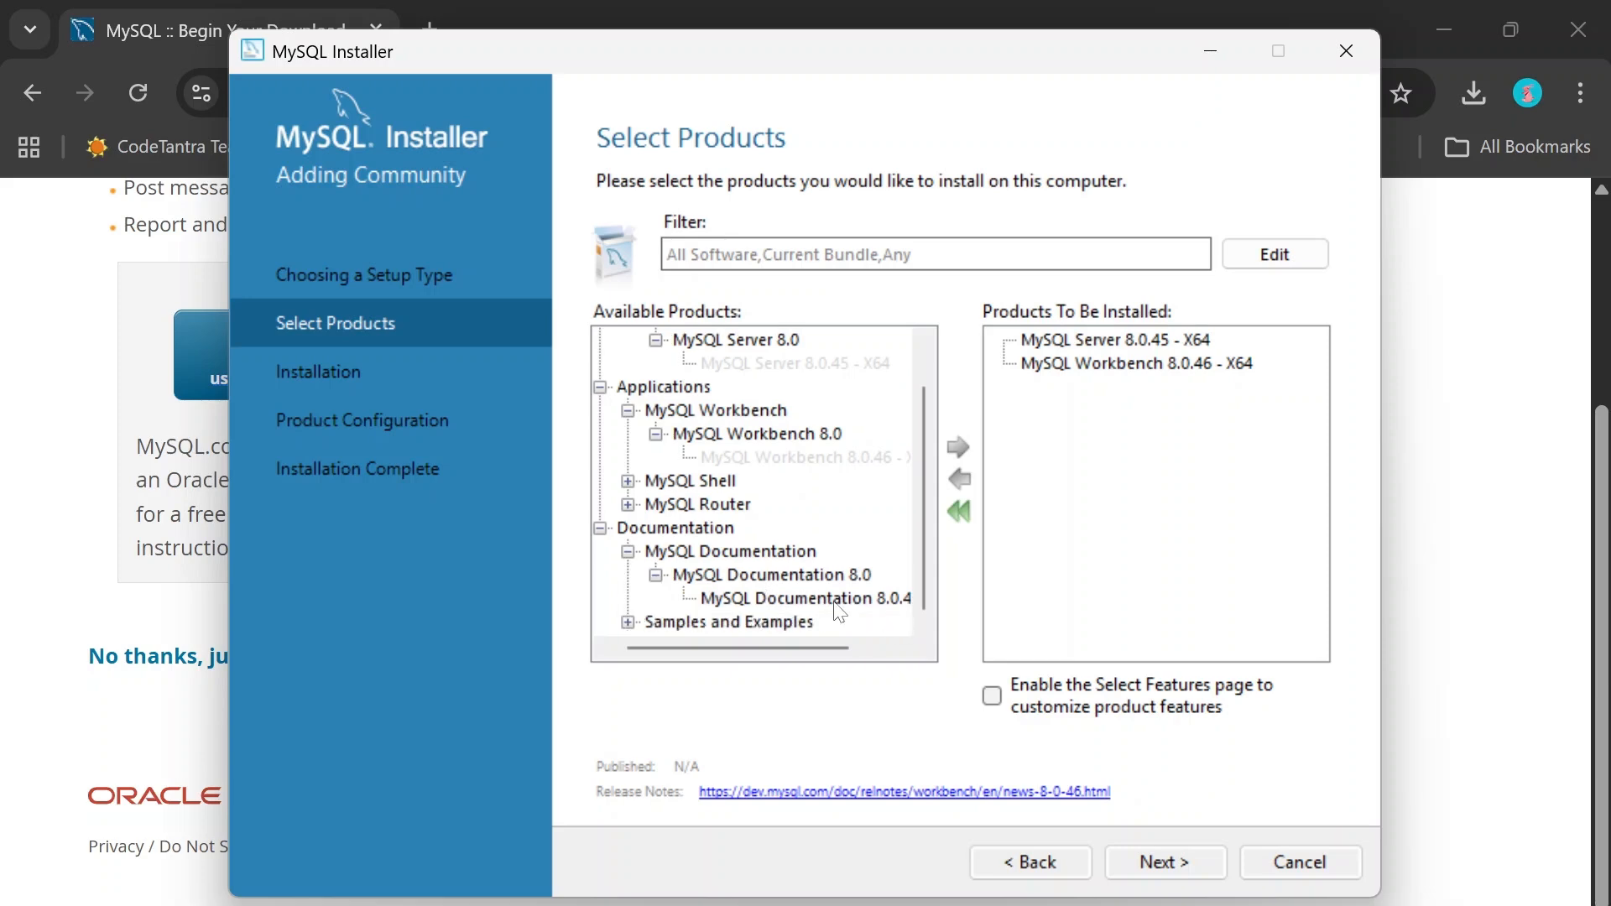
click(838, 597)
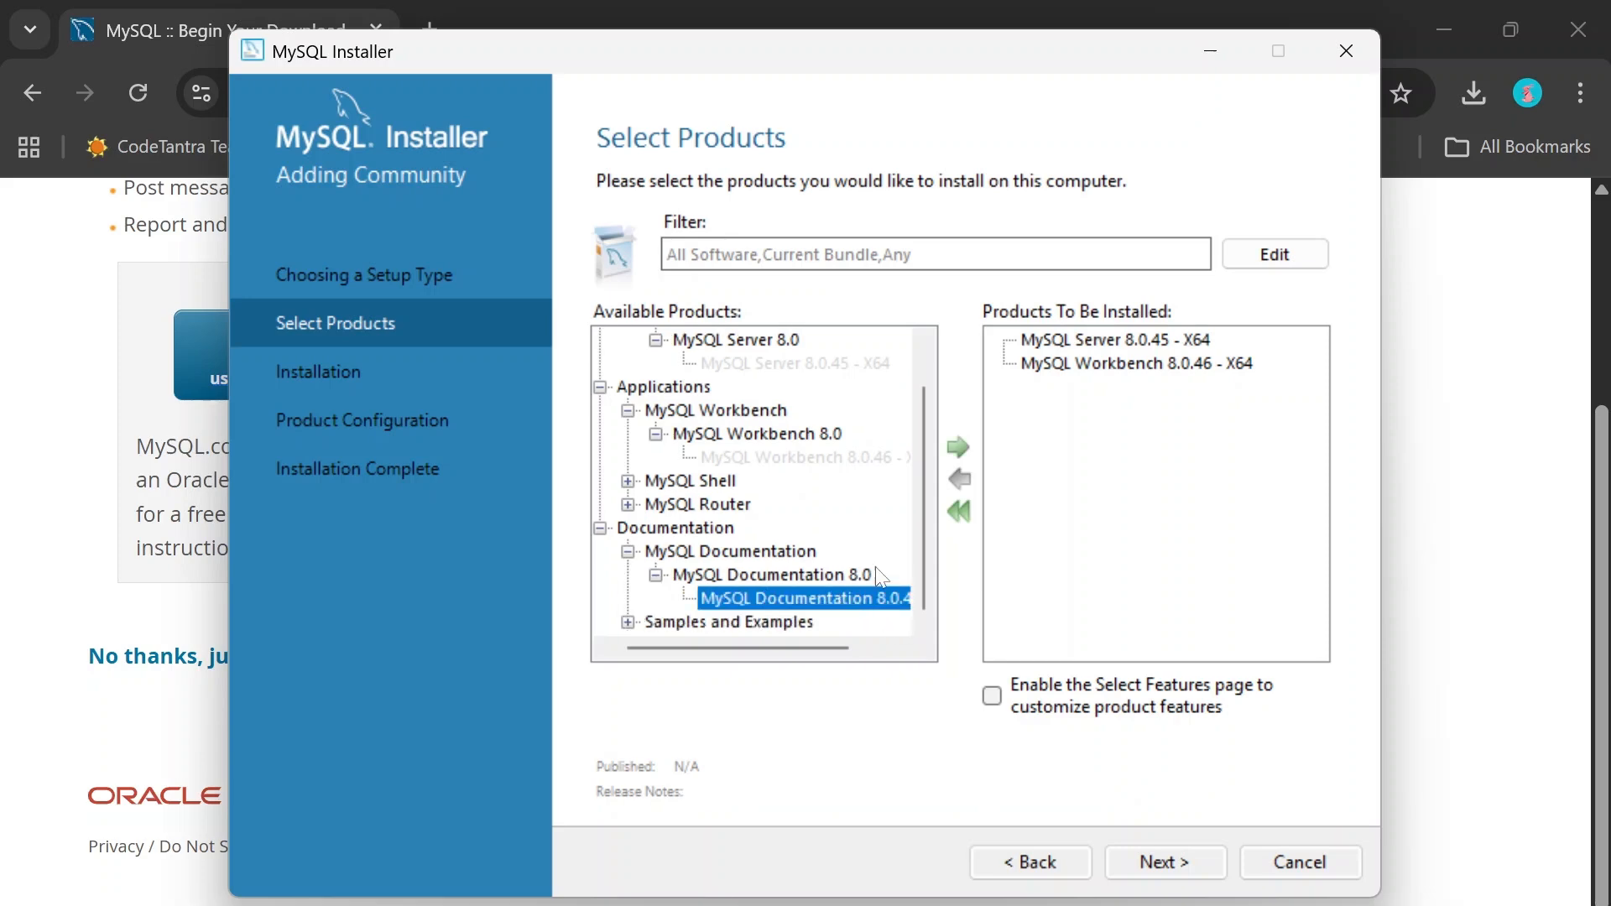
click(957, 446)
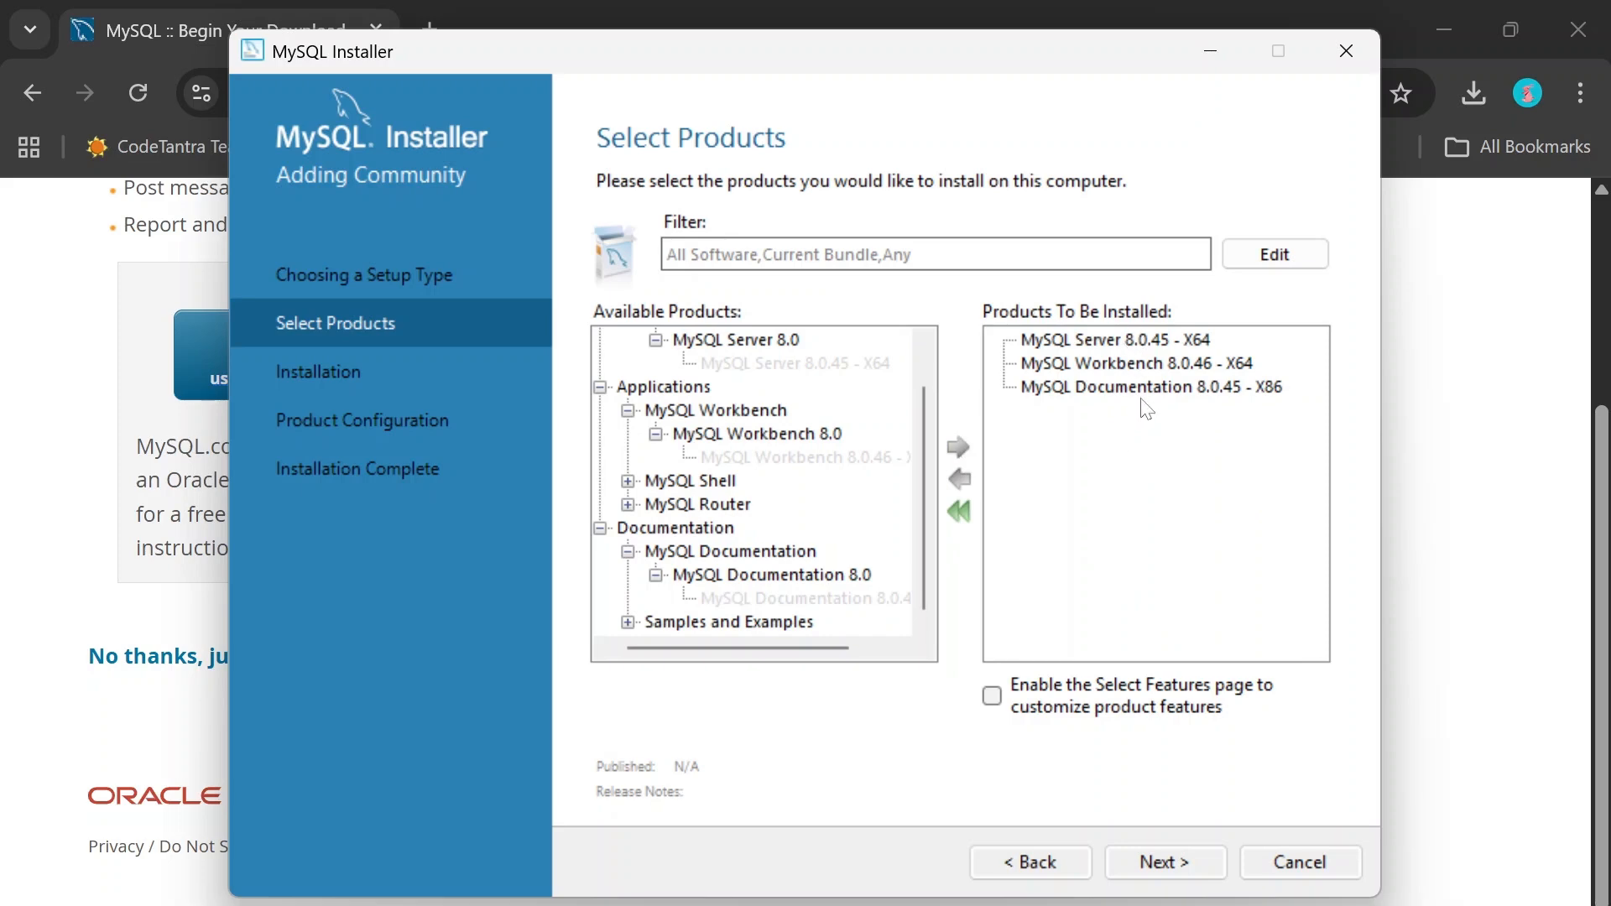
Install the selected MySQL products and proceed to the Type and Networking configuration of MySQL Server 8.0.45.
click(1139, 867)
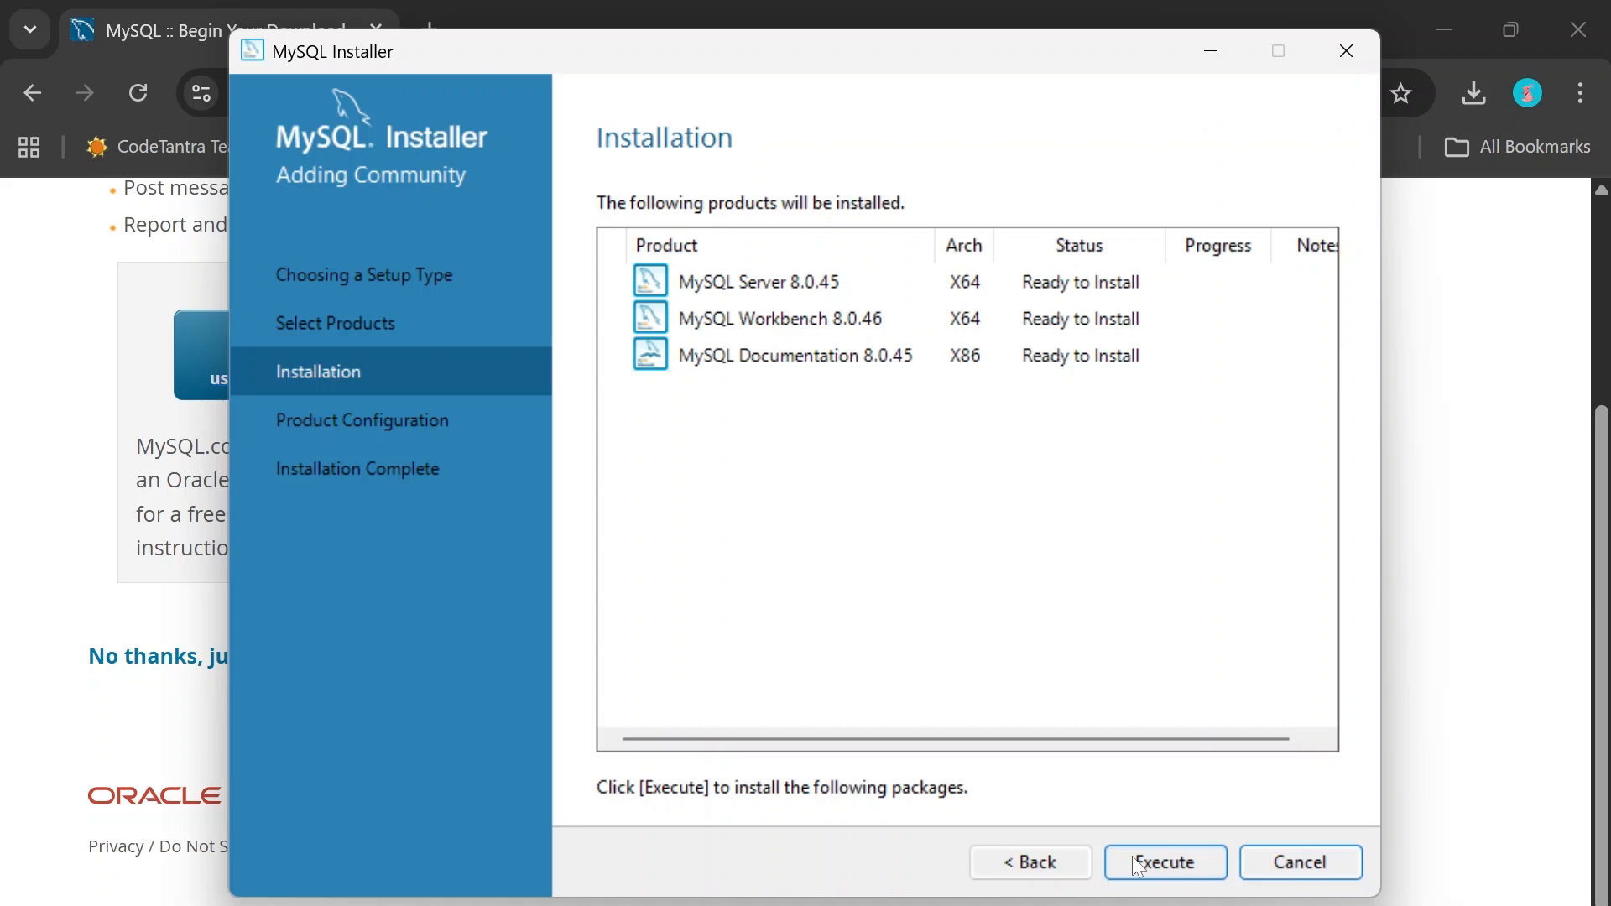
click(1139, 864)
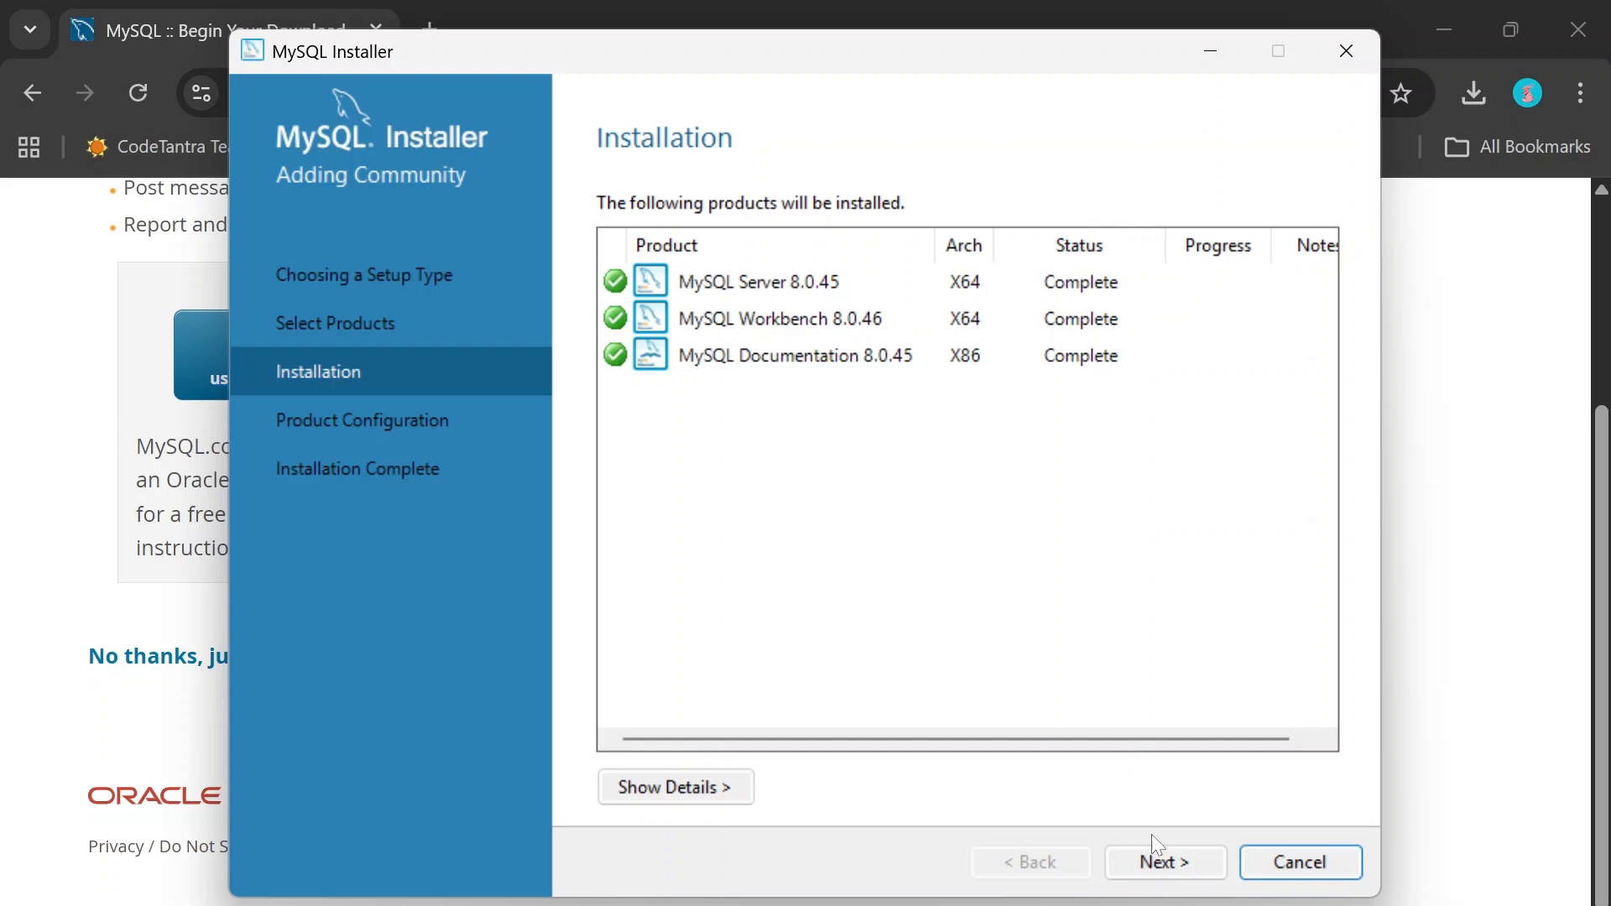
click(1167, 864)
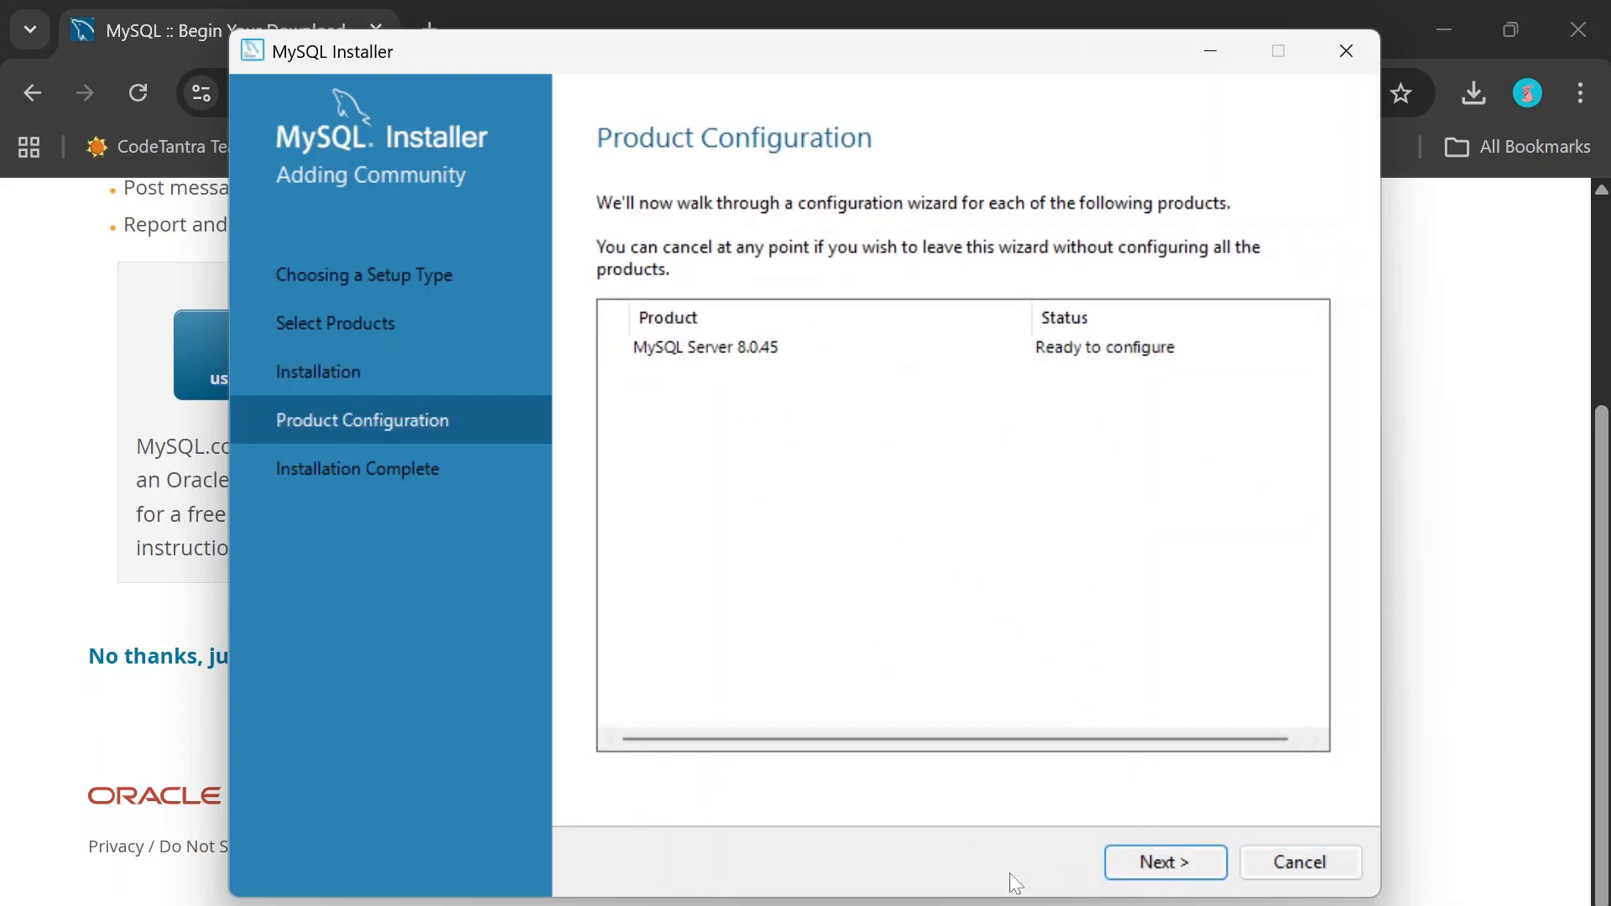
click(1125, 864)
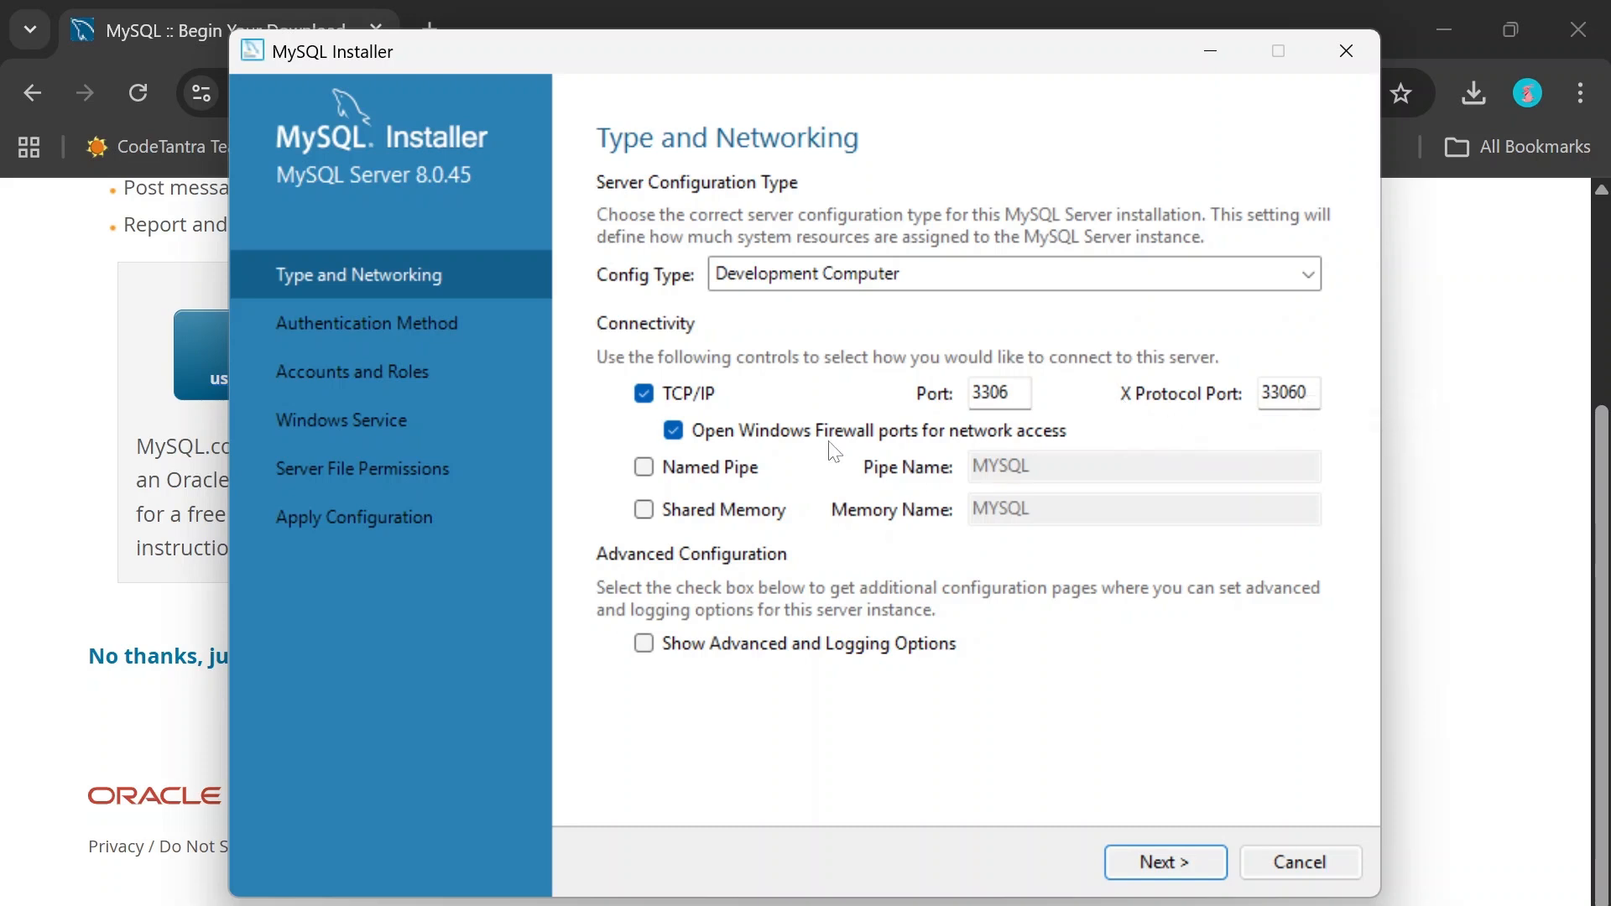
Accept the Development Computer configuration with TCP/IP on port 3306 and the default authentication method.
click(1173, 862)
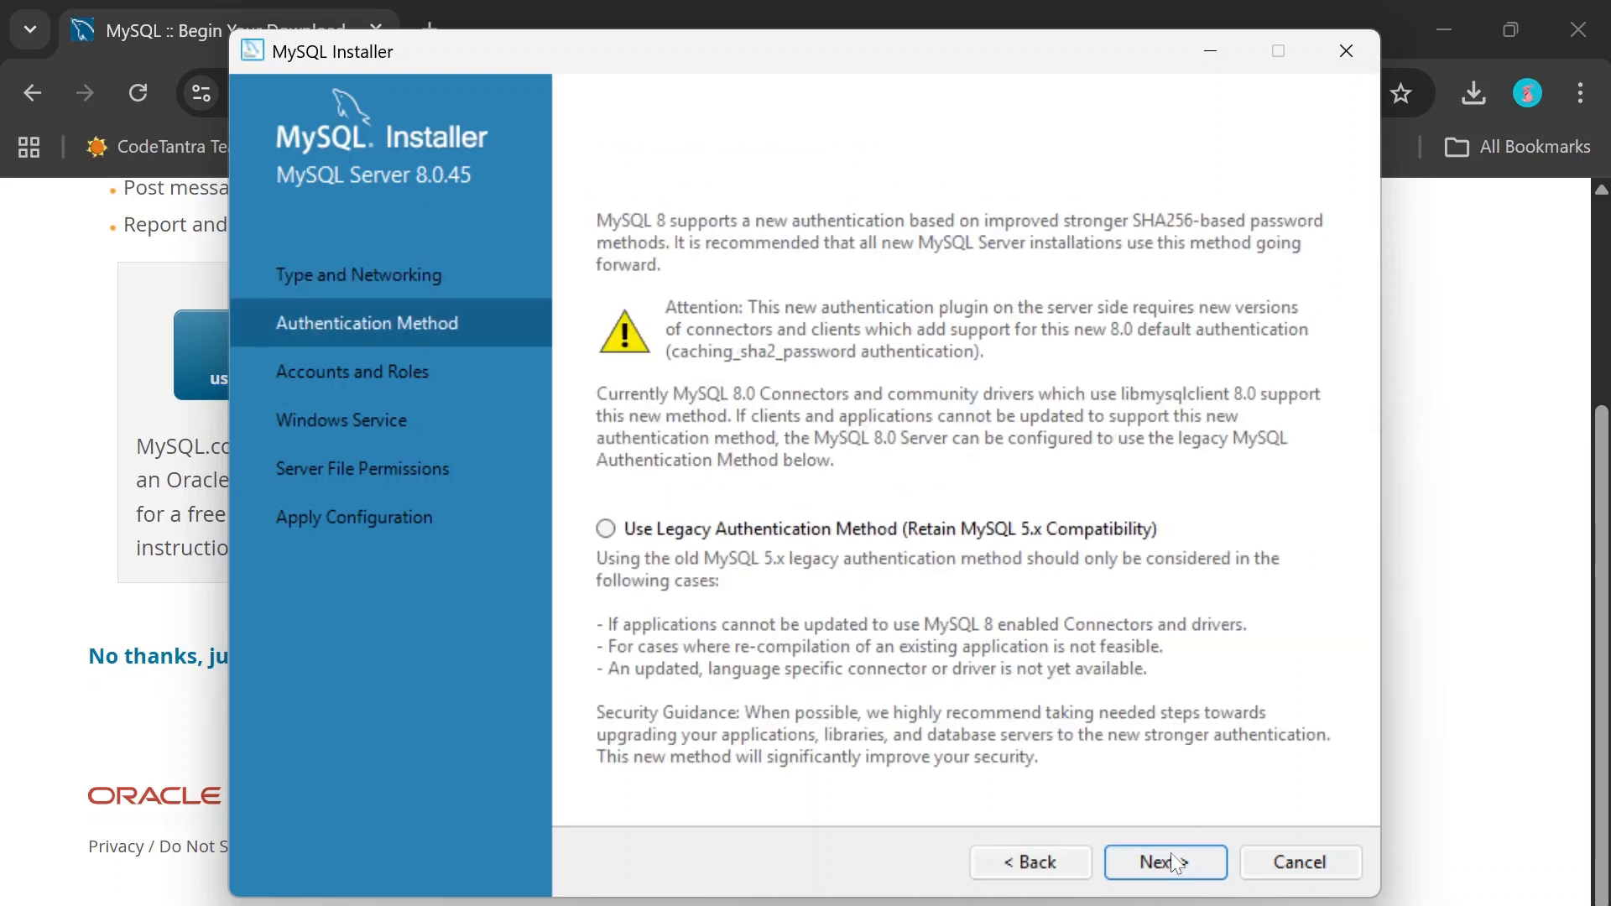
click(1173, 861)
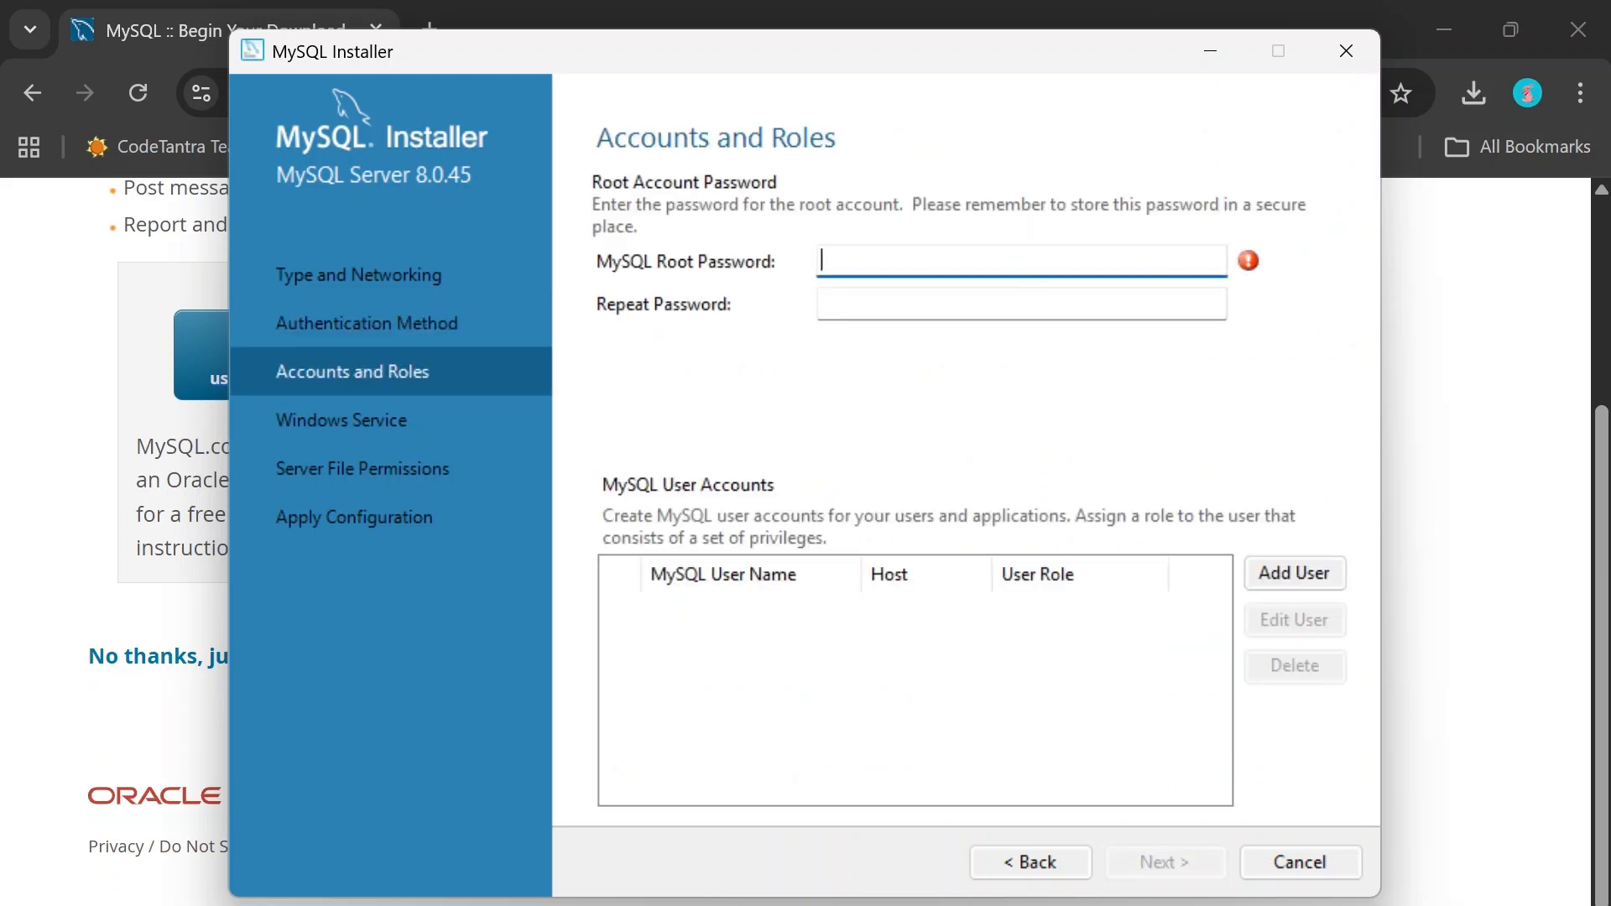
Enter the MySQL root account password and repeat it in the confirmation field.
text(************)
key(Caps_Lock)
text(*)
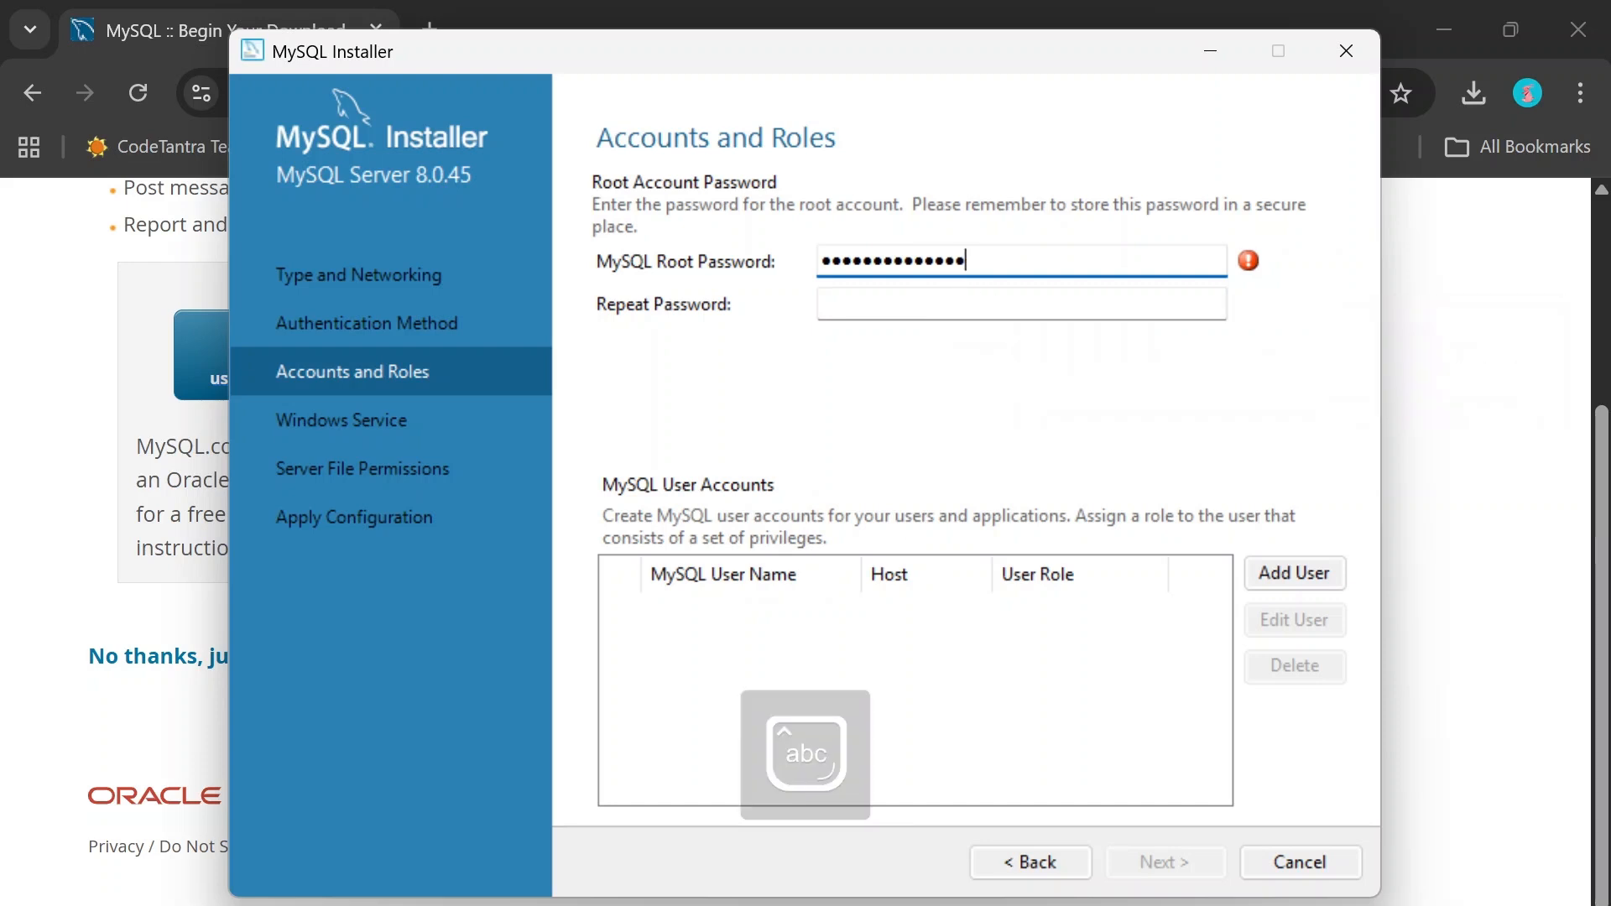
click(823, 303)
text(***)
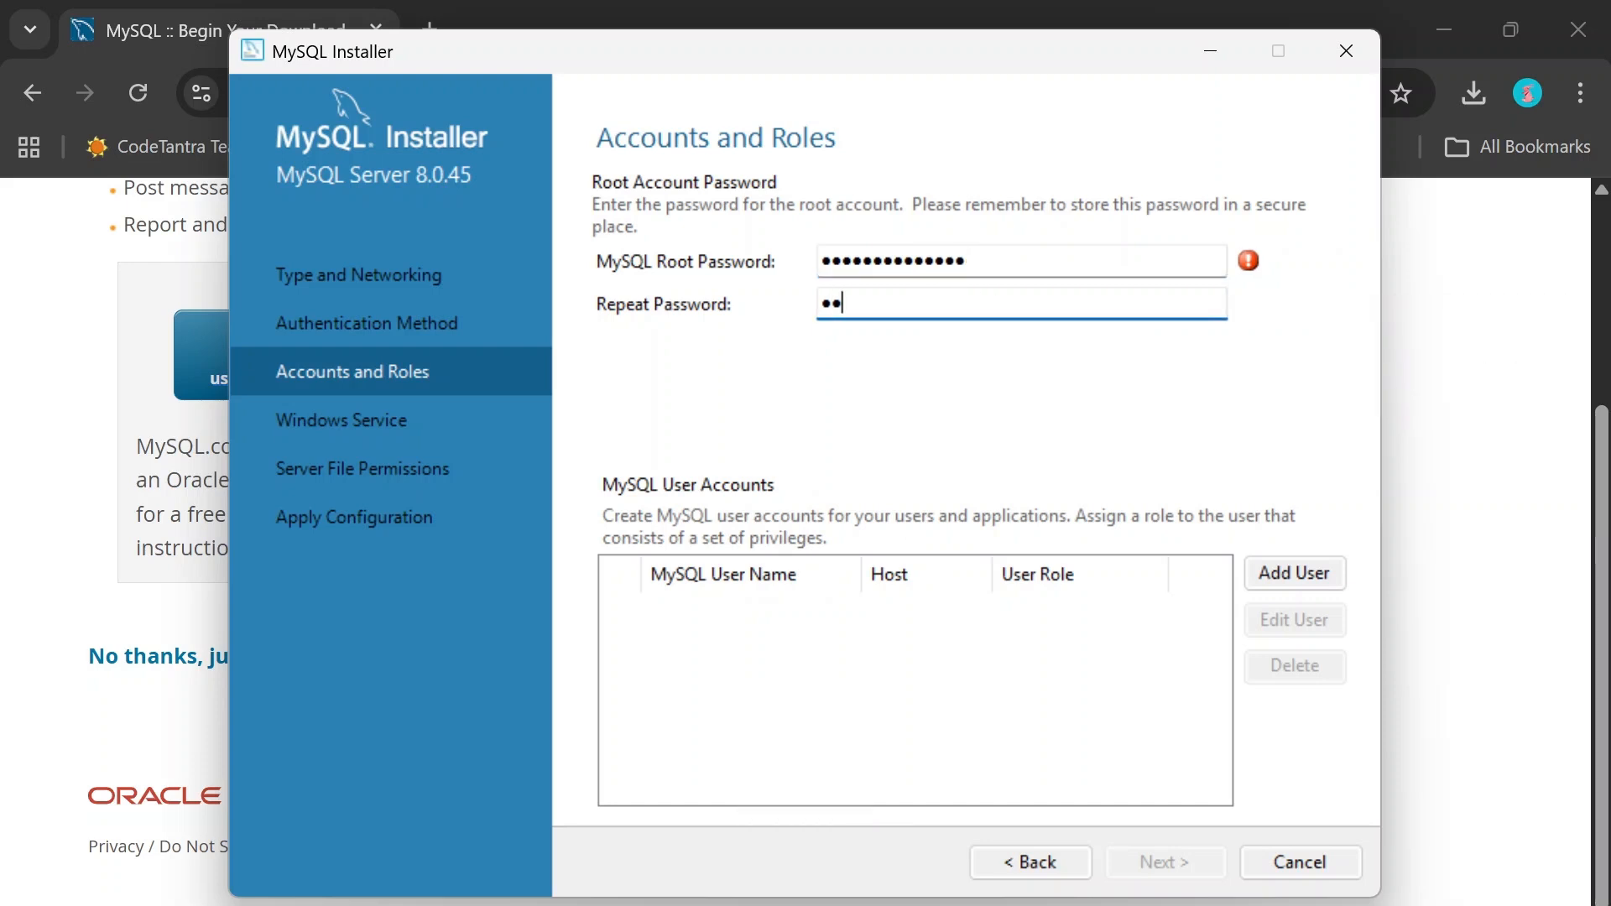
text(***********)
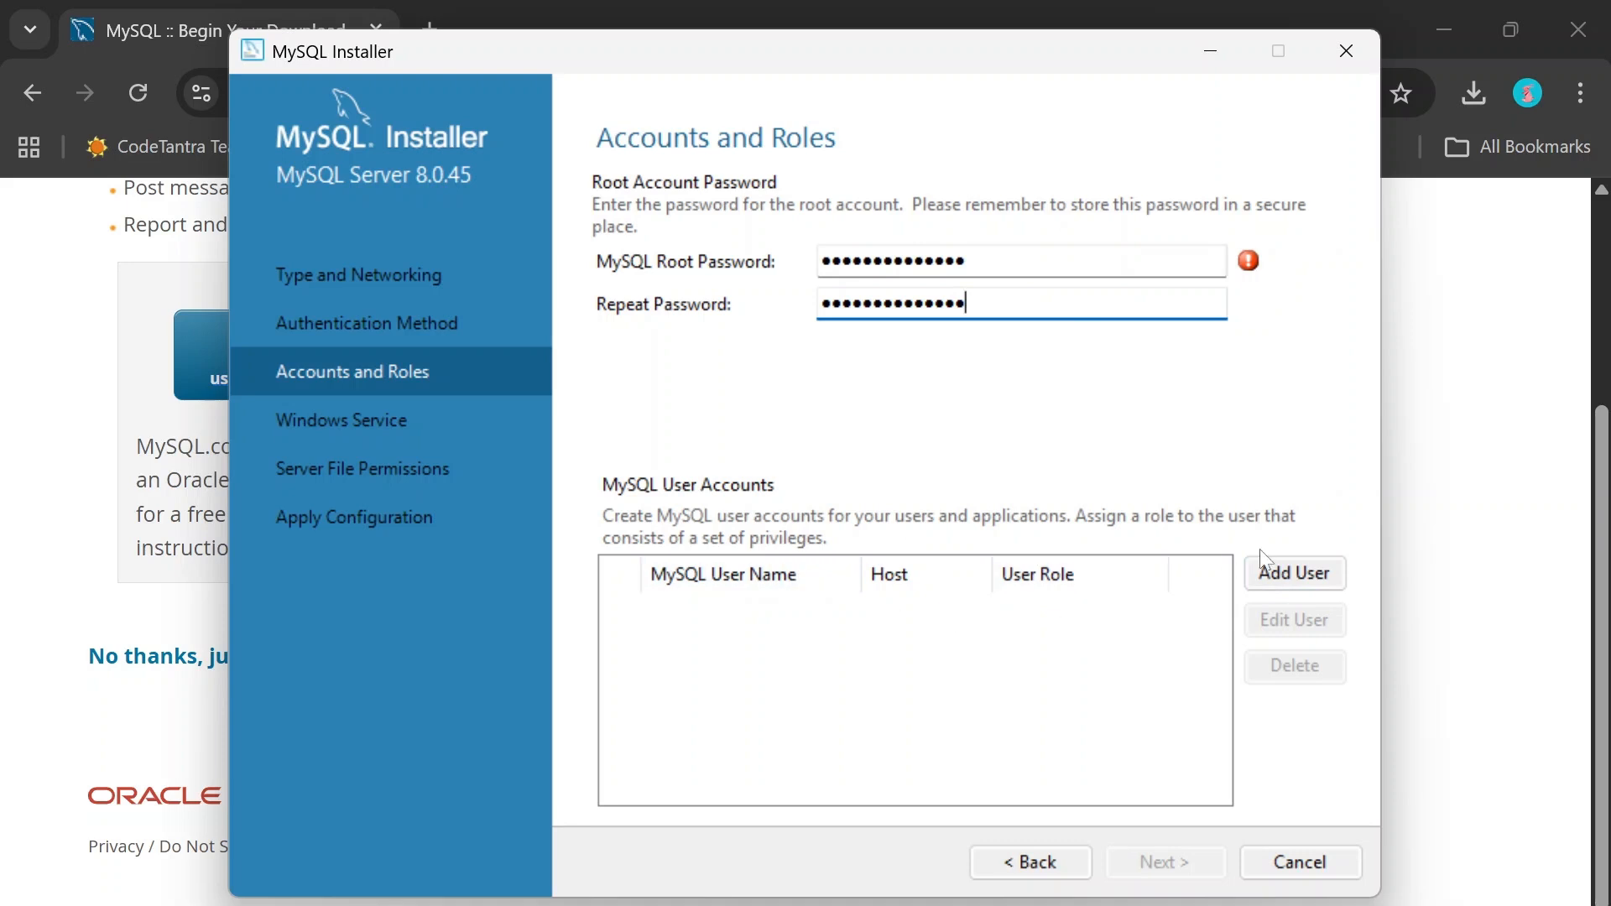
click(1320, 583)
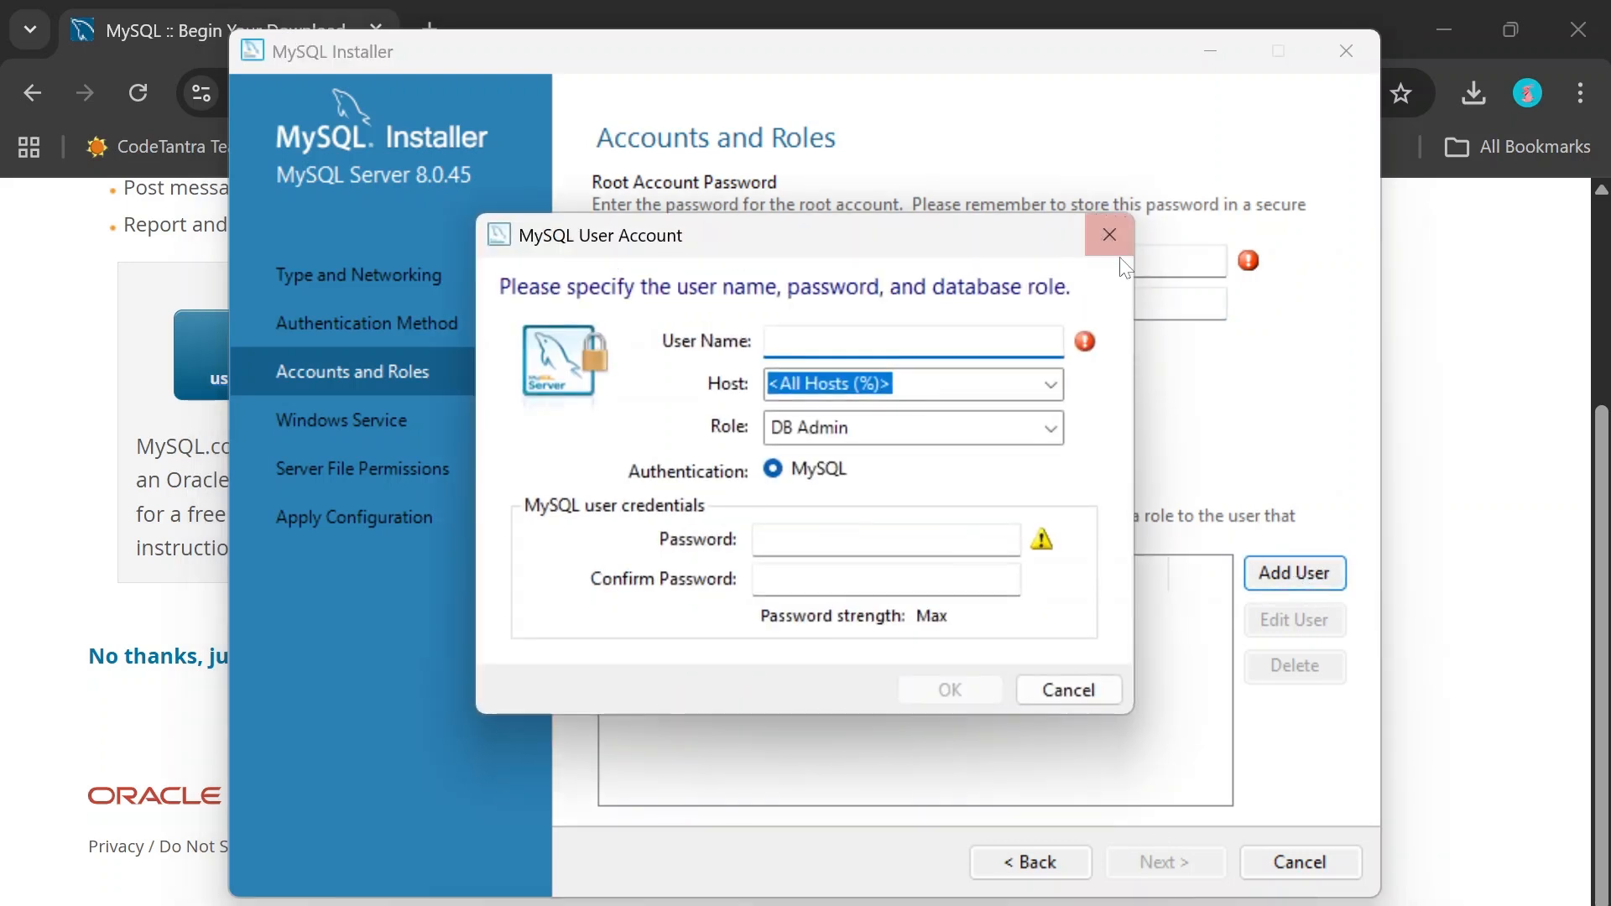
click(1114, 246)
mouse_move(1251, 262)
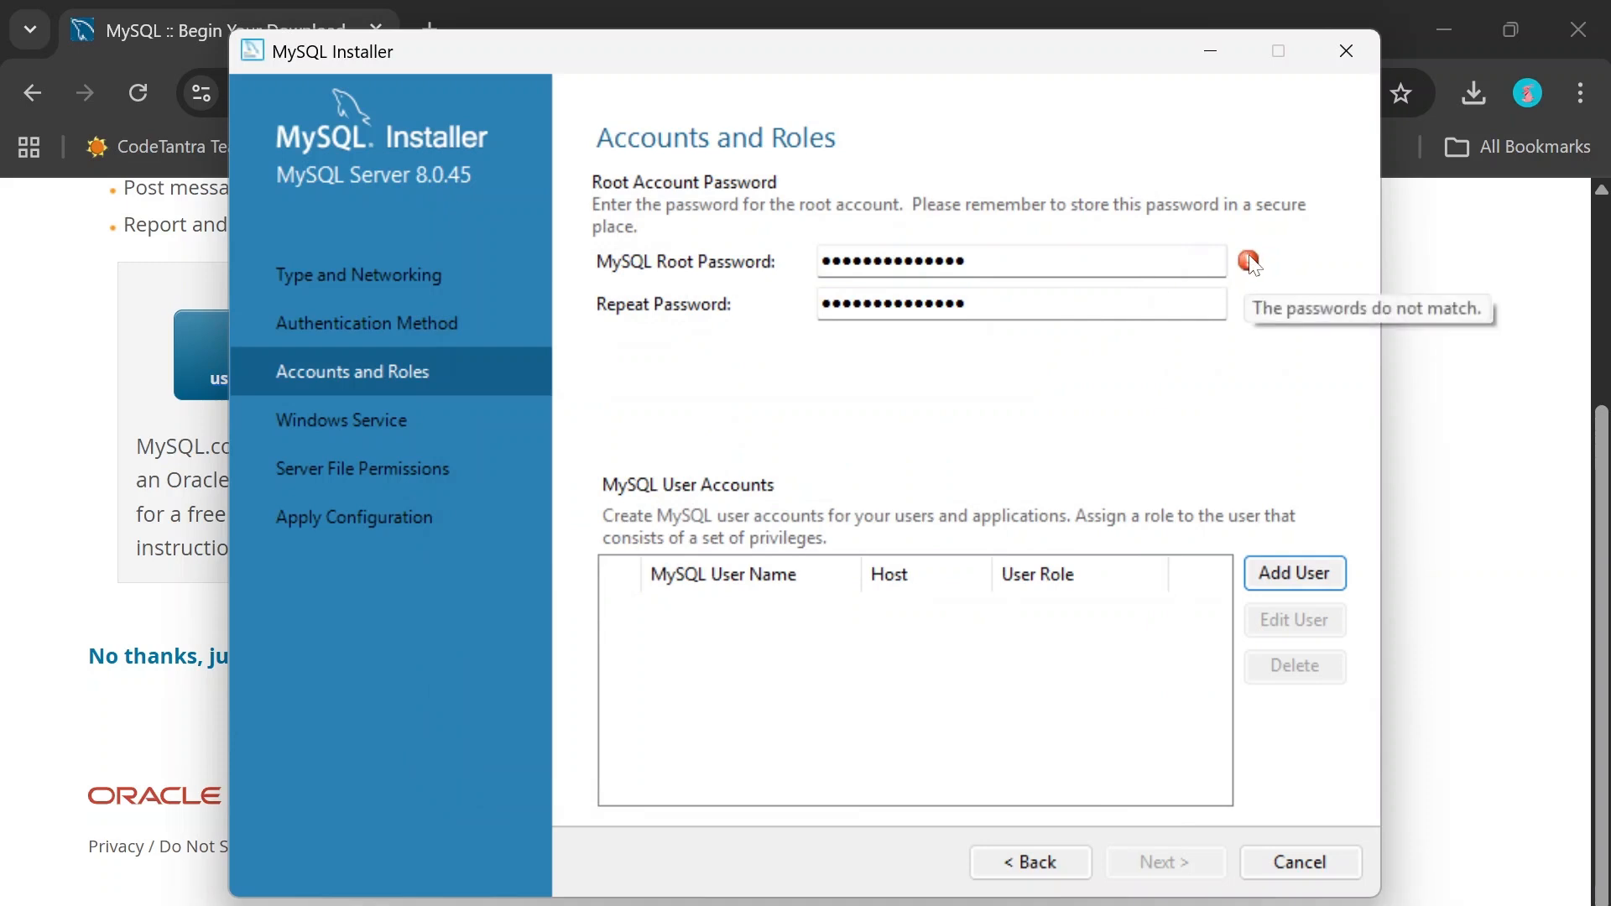
Clear the repeated password and the MySQL root password from their fields.
click(1057, 304)
key(BackSpace)
key(BackSpace)
key(BackSpace)
key(BackSpace)
key(BackSpace)
key(BackSpace)
key(BackSpace)
key(BackSpace)
key(BackSpace)
key(BackSpace)
key(BackSpace)
key(BackSpace)
key(BackSpace)
key(BackSpace)
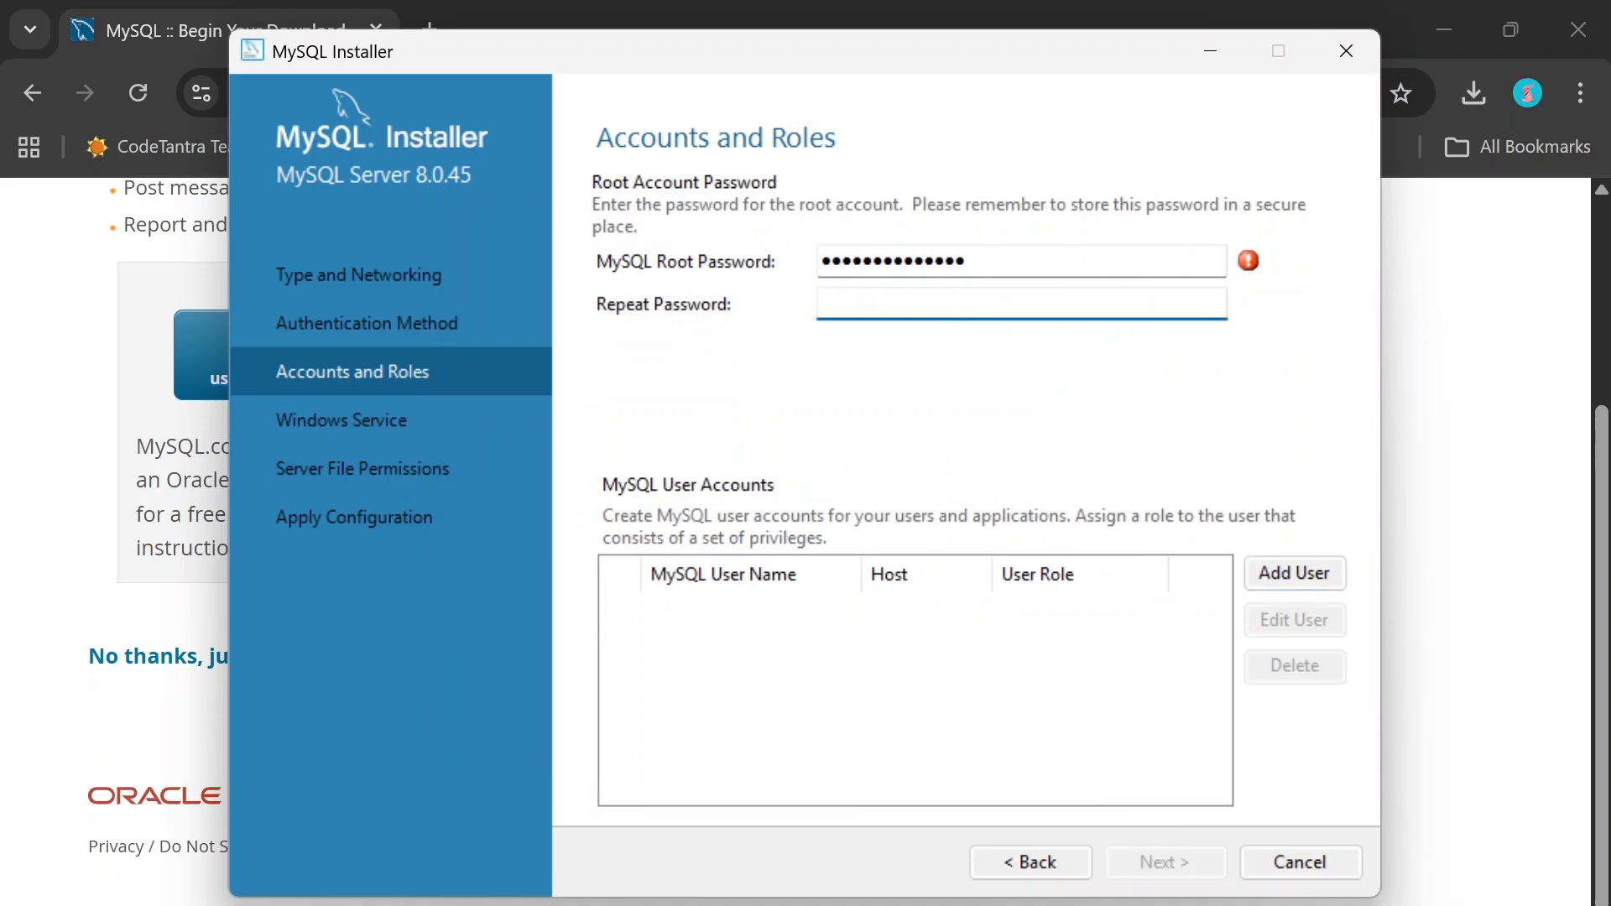
click(1057, 262)
key(BackSpace)
key(BackSpace)
key(BackSpace)
key(BackSpace)
key(BackSpace)
key(BackSpace)
key(BackSpace)
key(BackSpace)
key(BackSpace)
key(BackSpace)
key(BackSpace)
key(BackSpace)
key(BackSpace)
key(BackSpace)
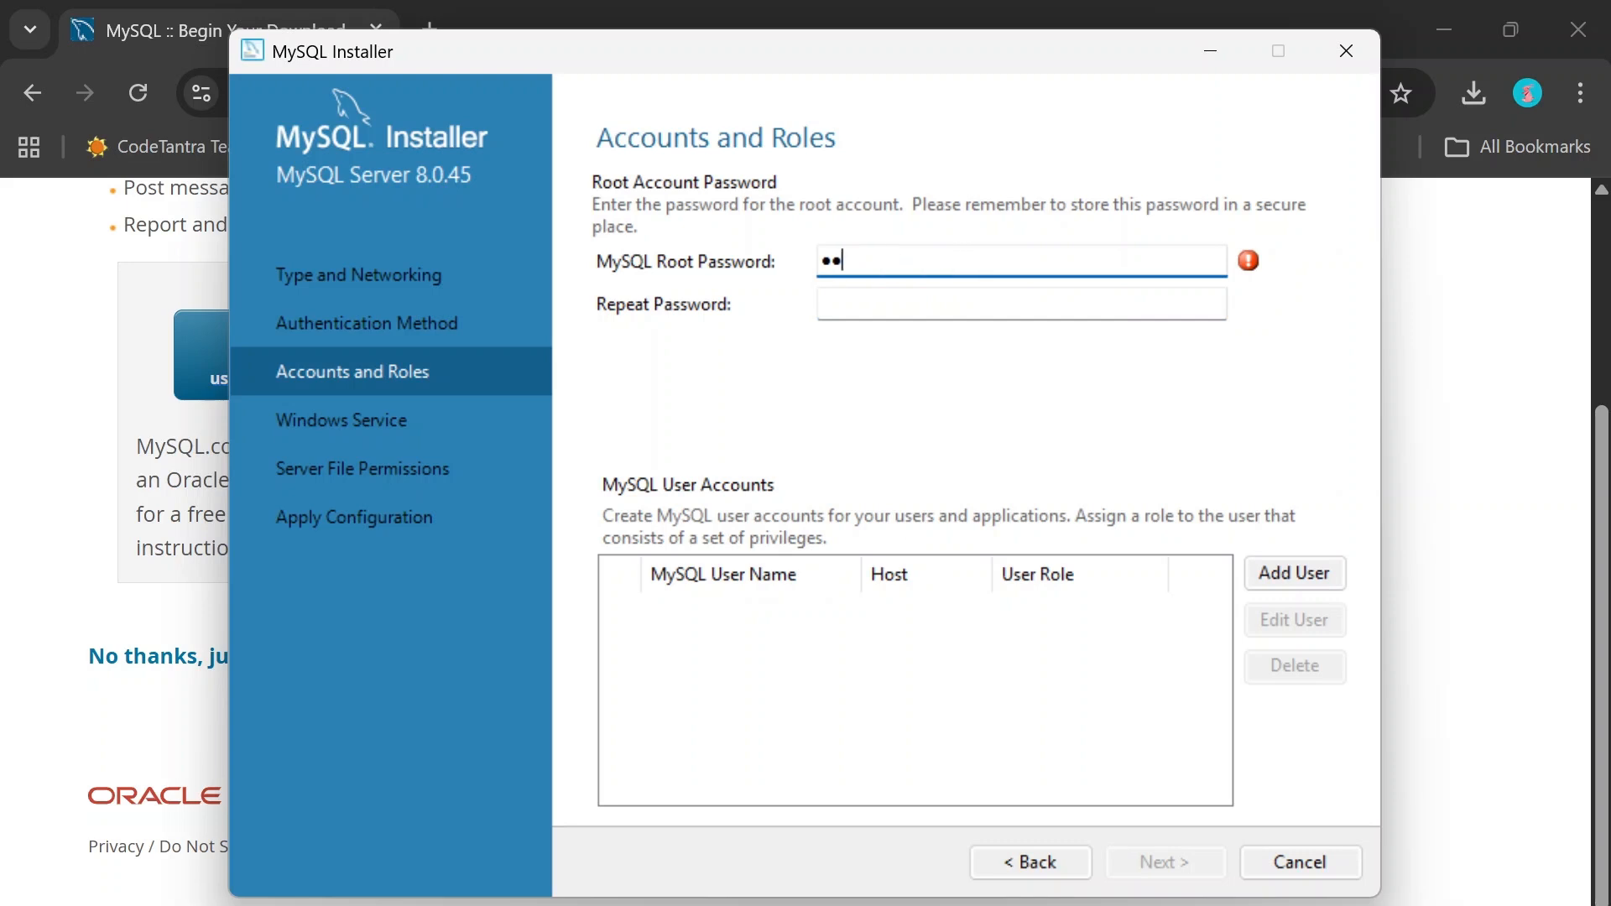
Enter the MySQL root password again, repeat it in the confirmation field, and proceed to the Windows Service settings.
text(•••••••••••••)
key(Tab)
text(•••••••••)
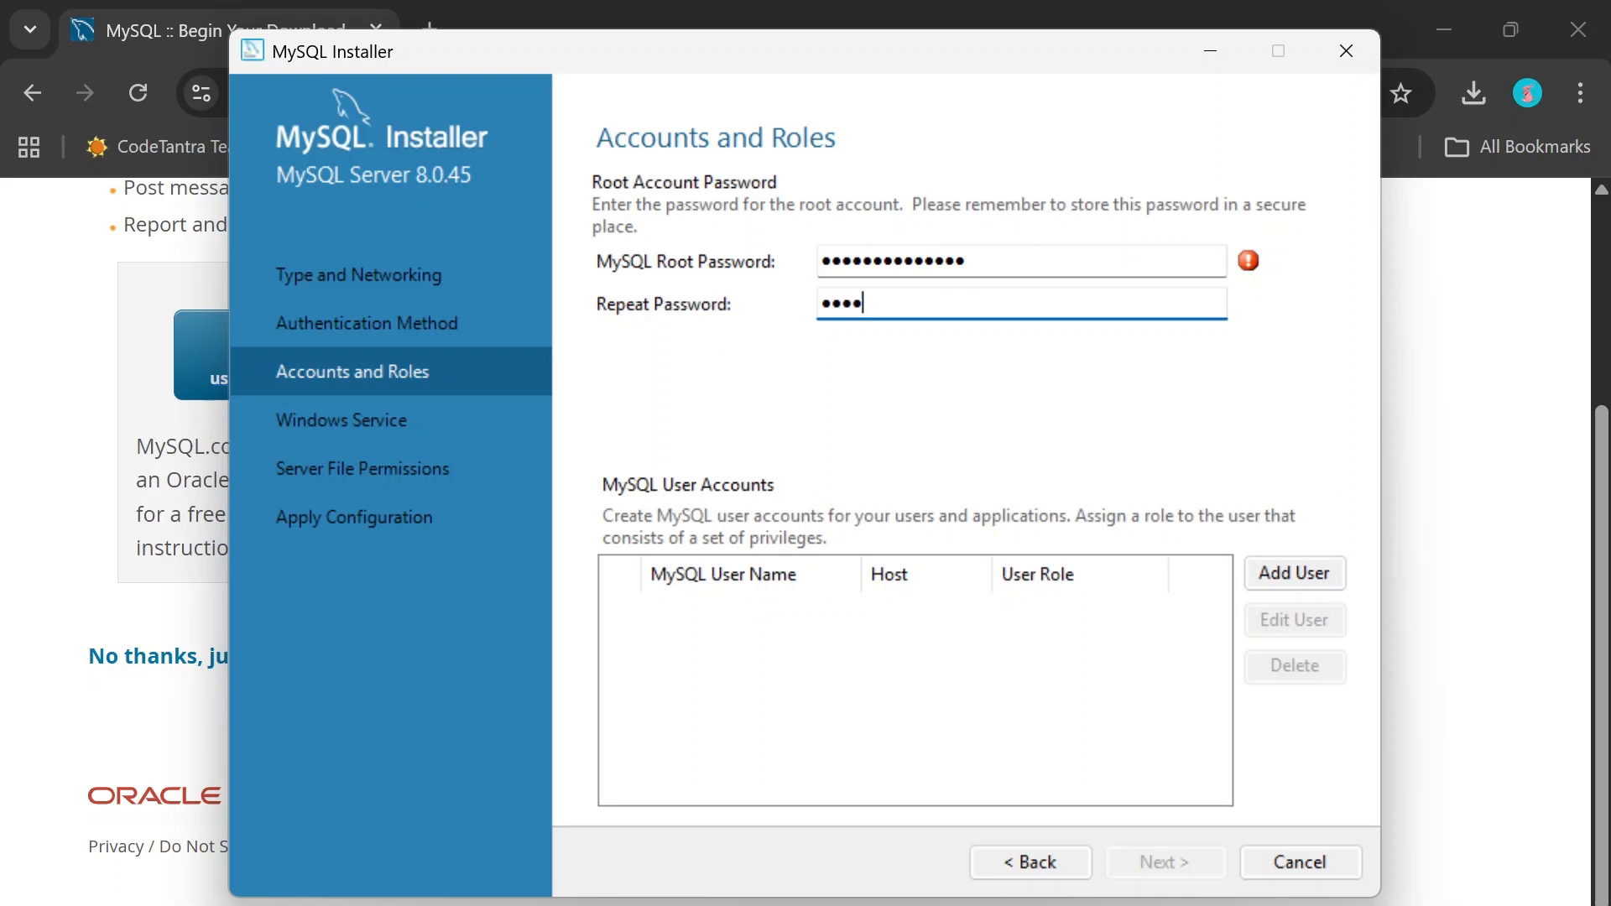
text(•••••)
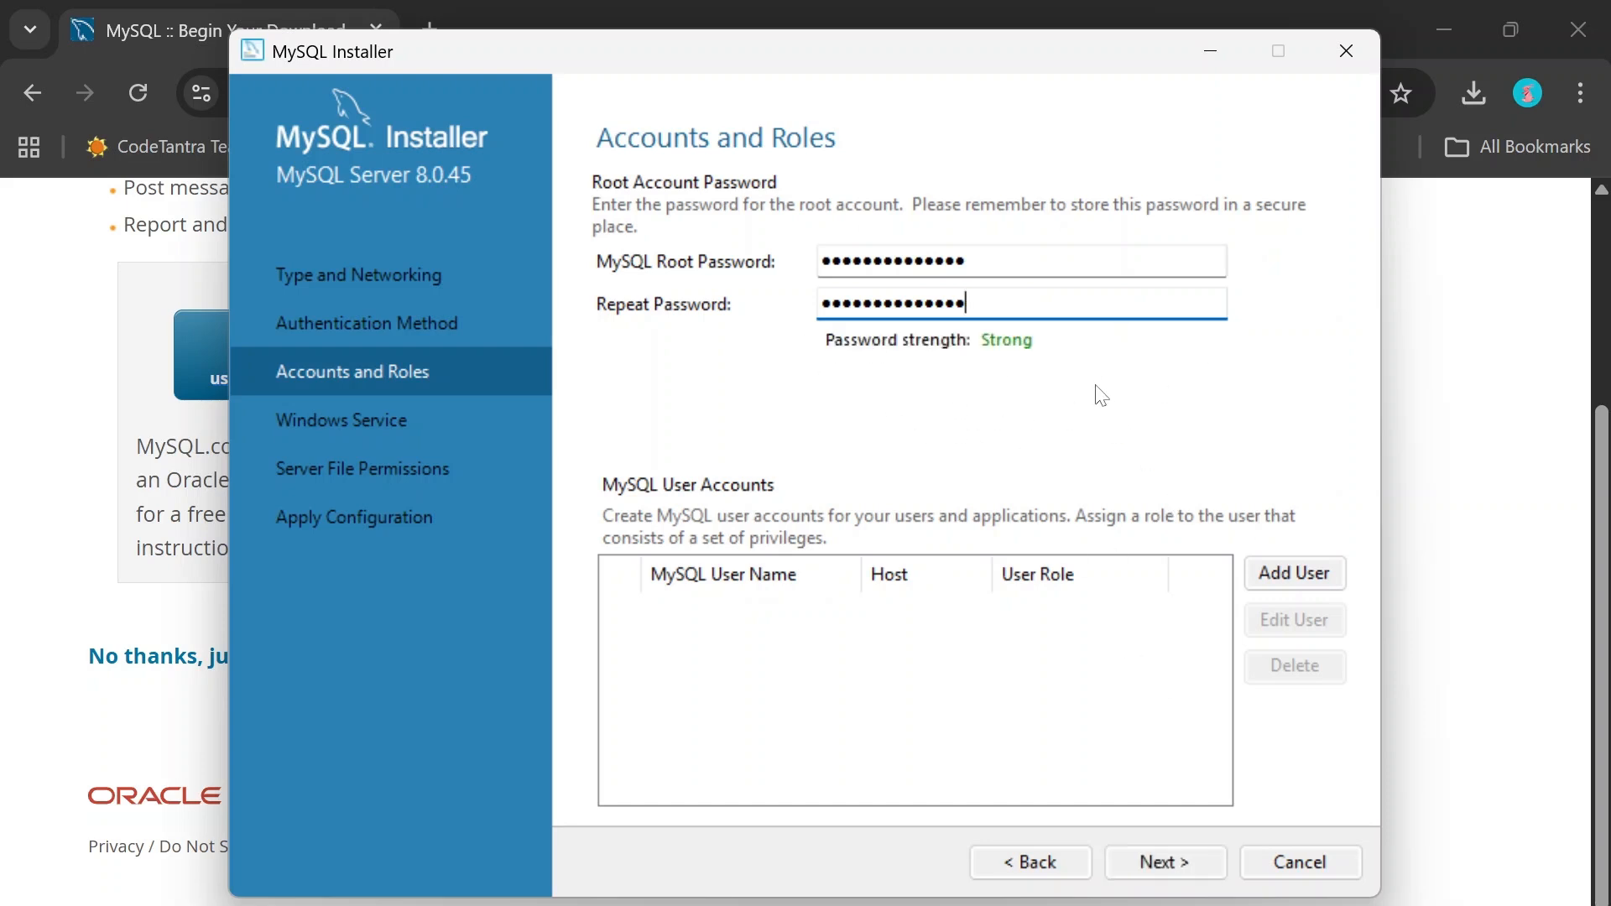
click(1164, 862)
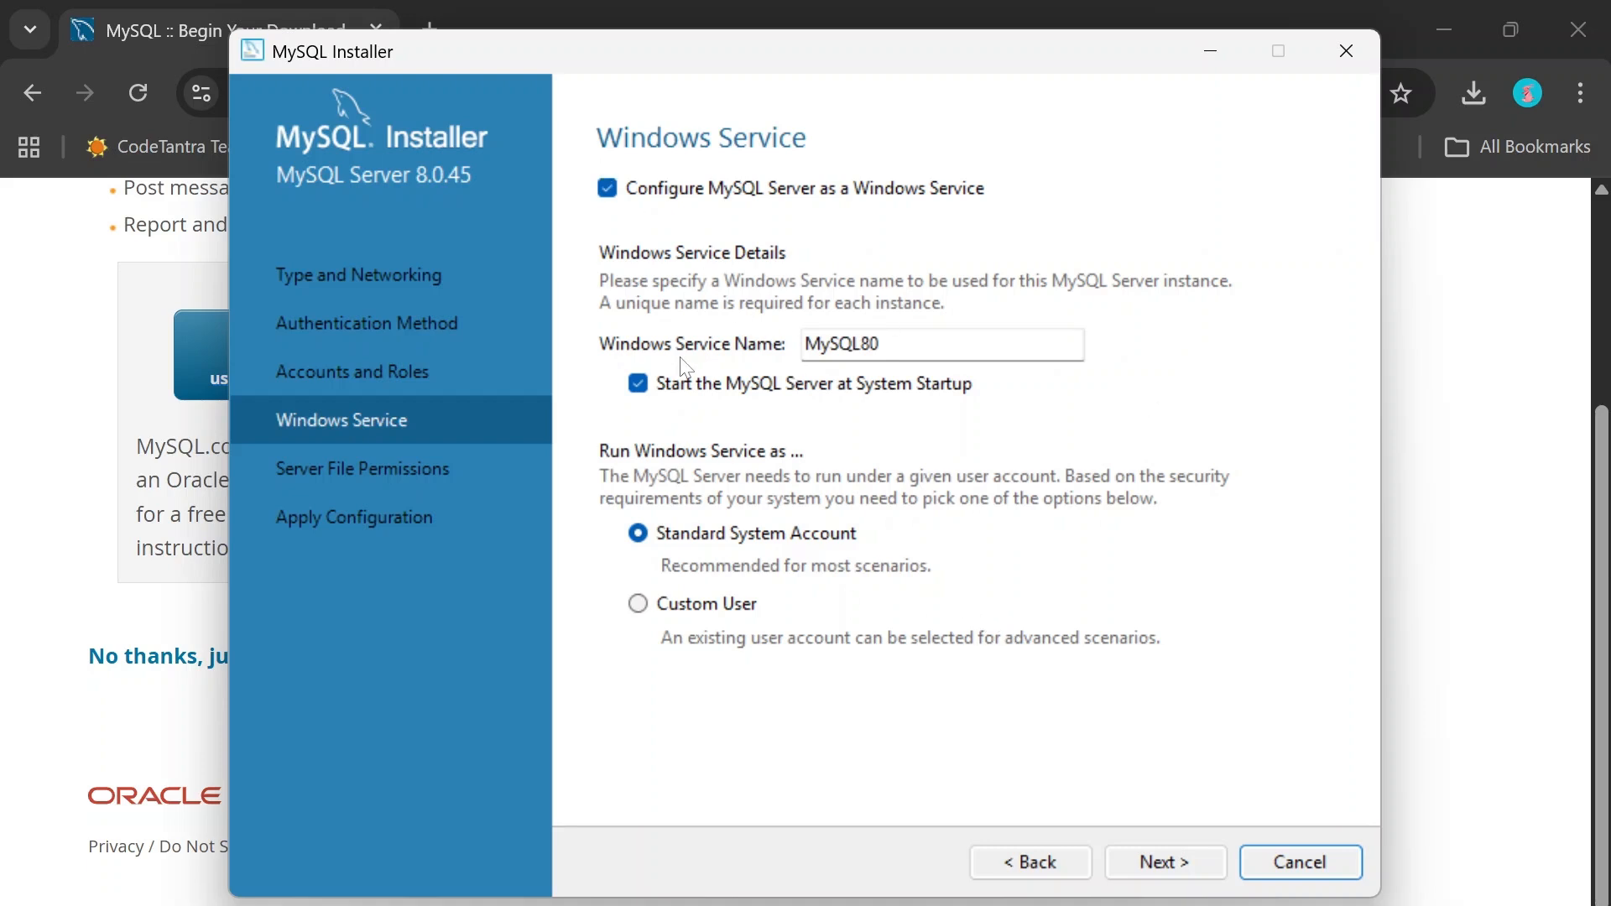
Accept the MySQL80 Windows service settings and the full-access server file permissions, and apply the server configuration.
click(1183, 861)
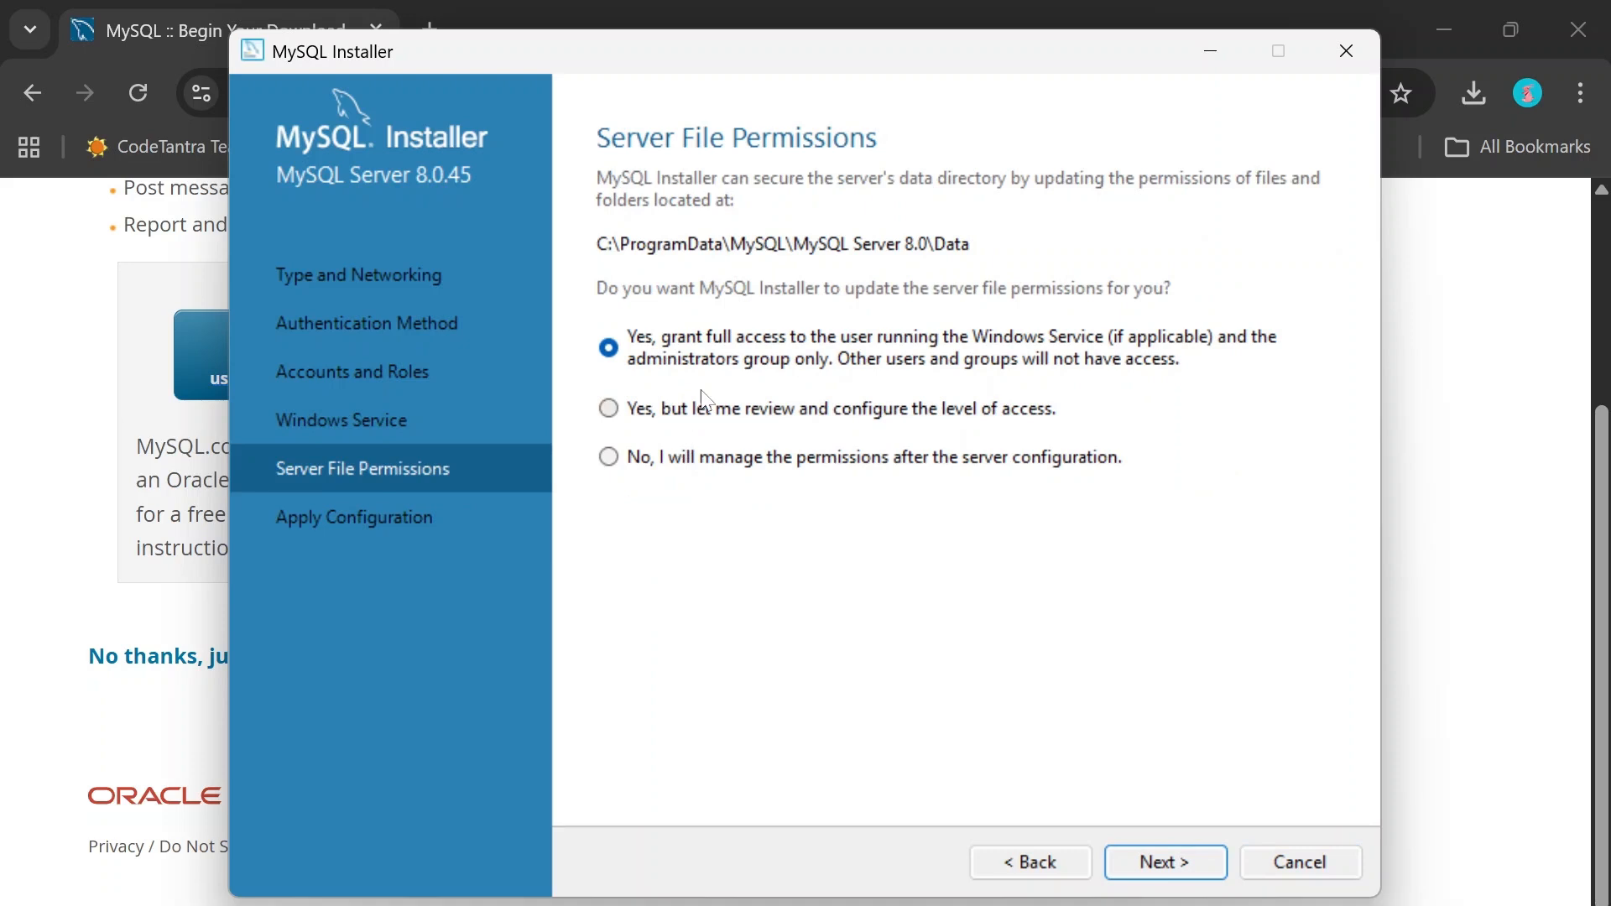
click(1177, 859)
click(1171, 857)
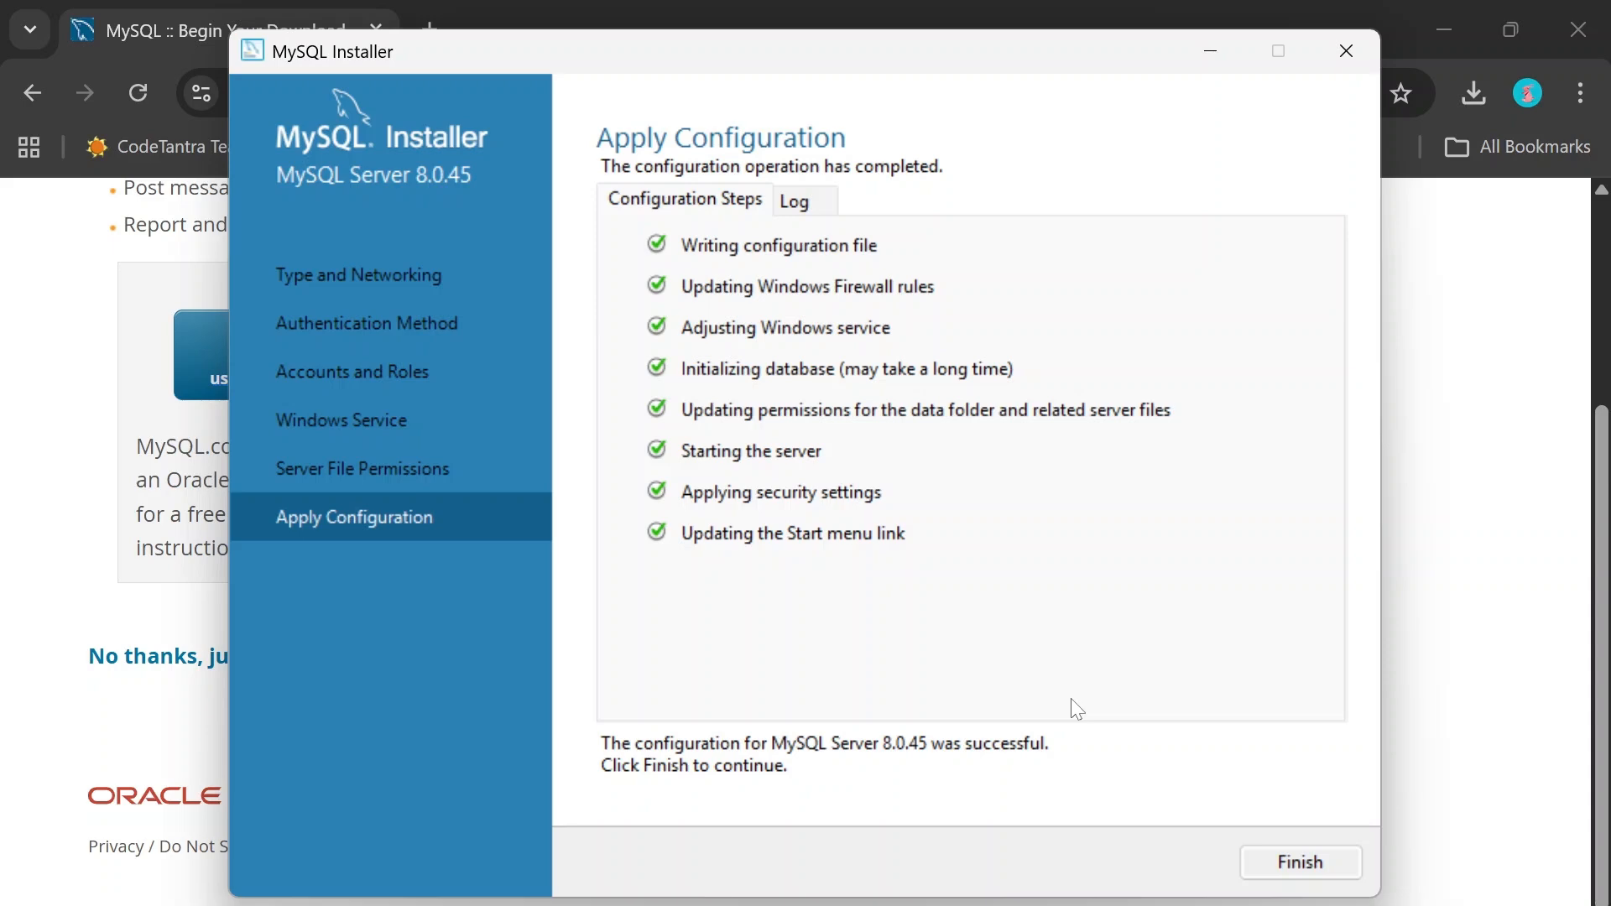
Finish the MySQL Server configuration and complete the installation to close the installer.
click(1292, 865)
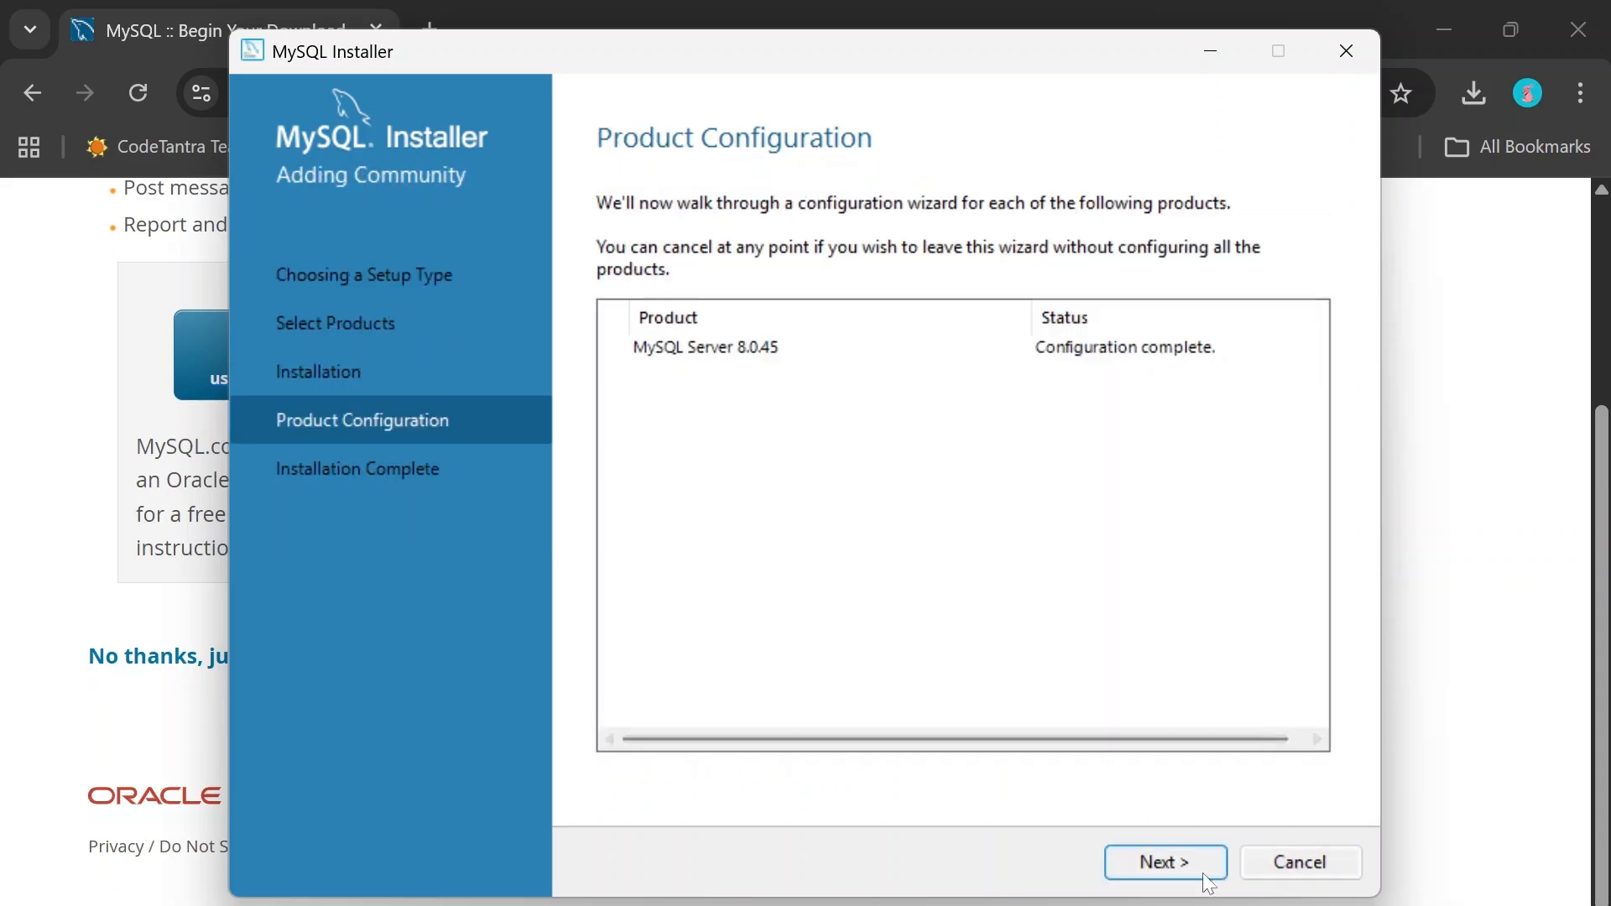
click(1201, 873)
click(1319, 855)
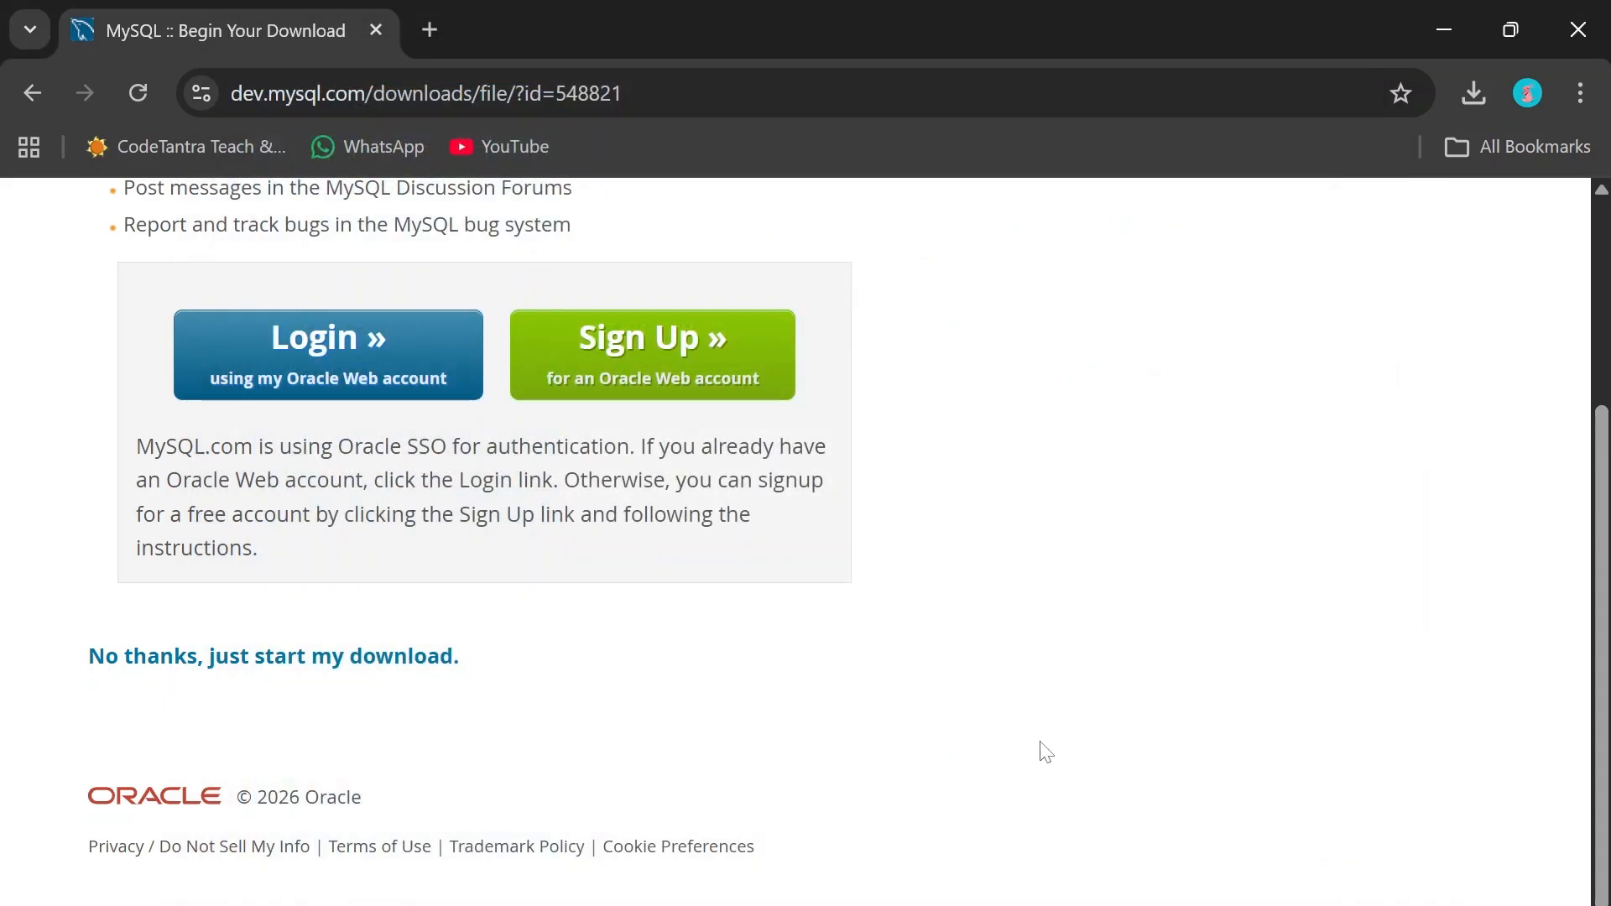
Move the MySQL Workbench window upward so its whole width fits on the screen.
scroll(1045, 751, up, 3)
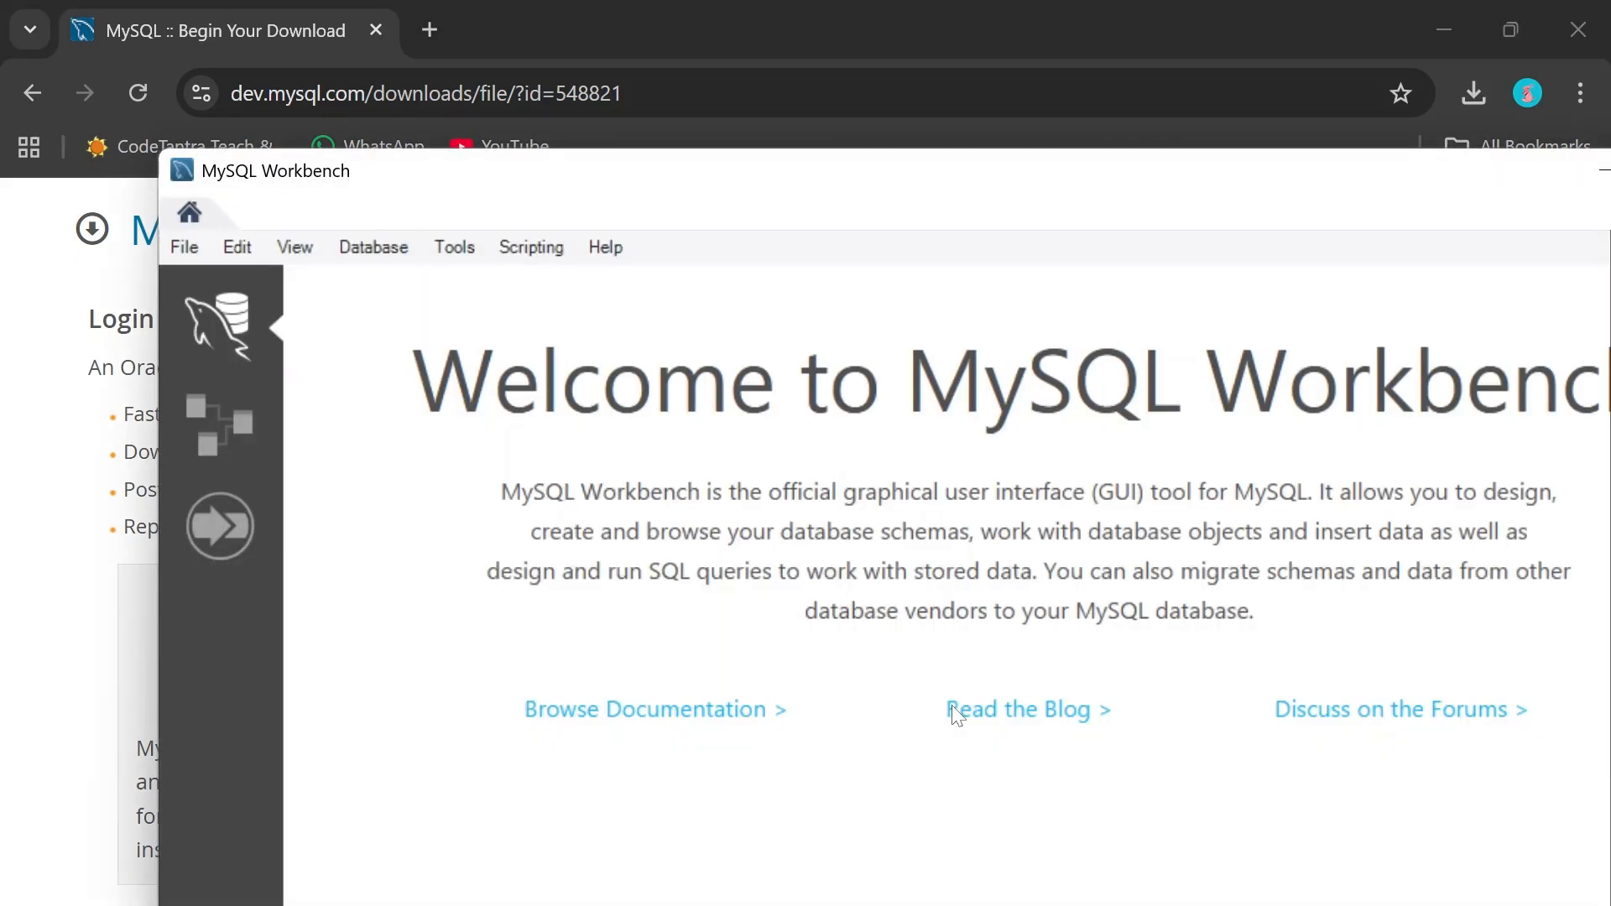
drag(817, 174, 637, 42)
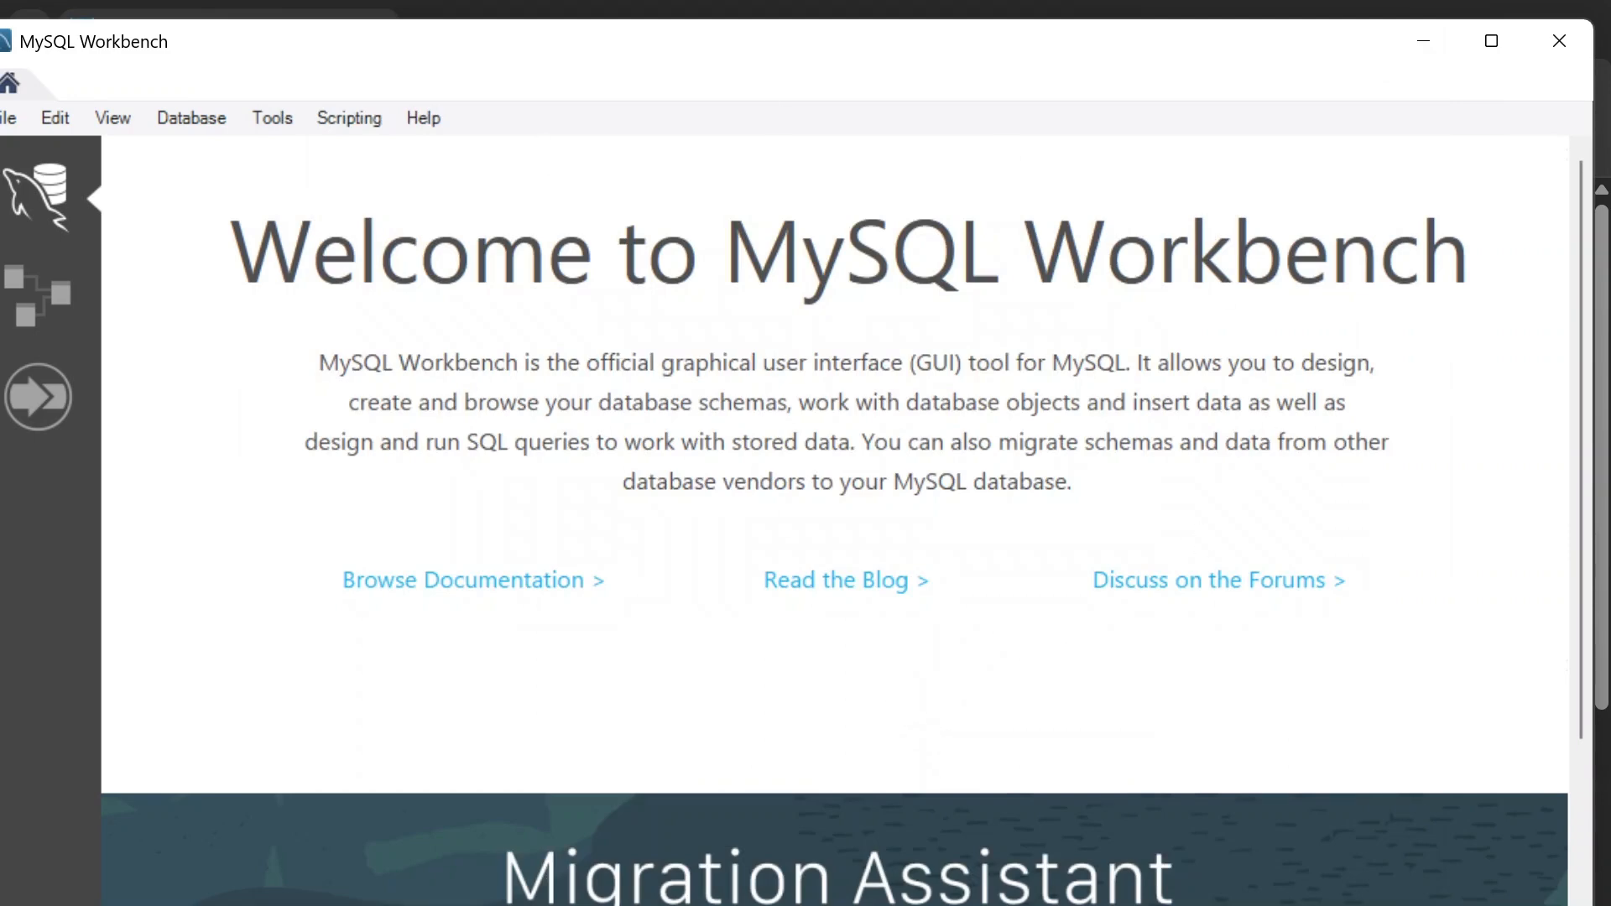
Search Windows for "file" and open File Explorer.
key(super)
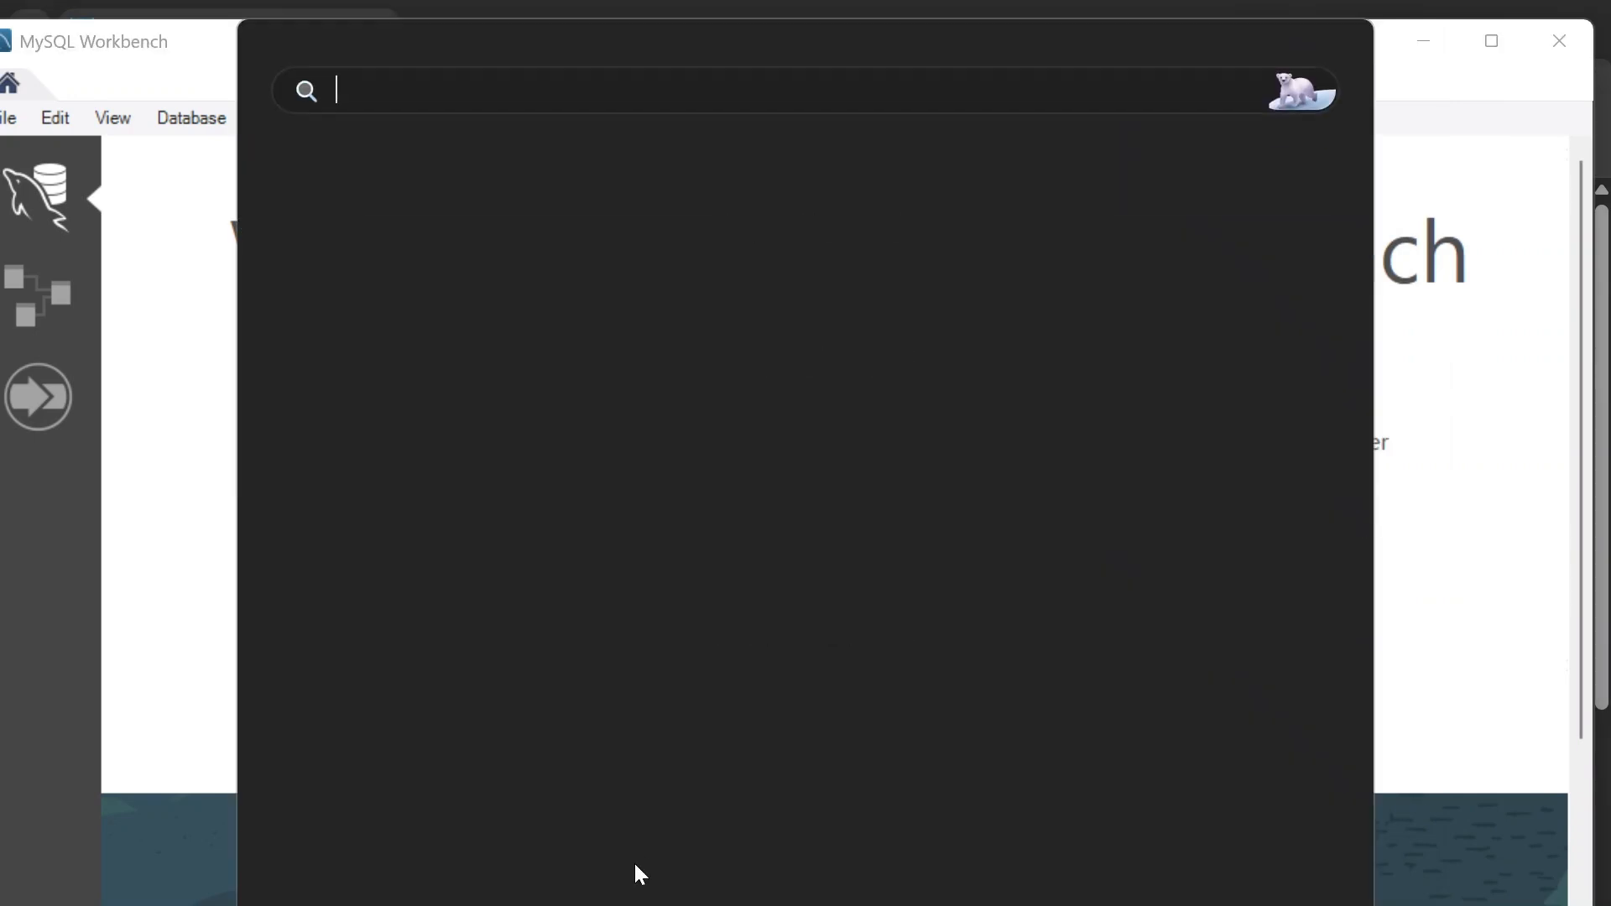
text(file)
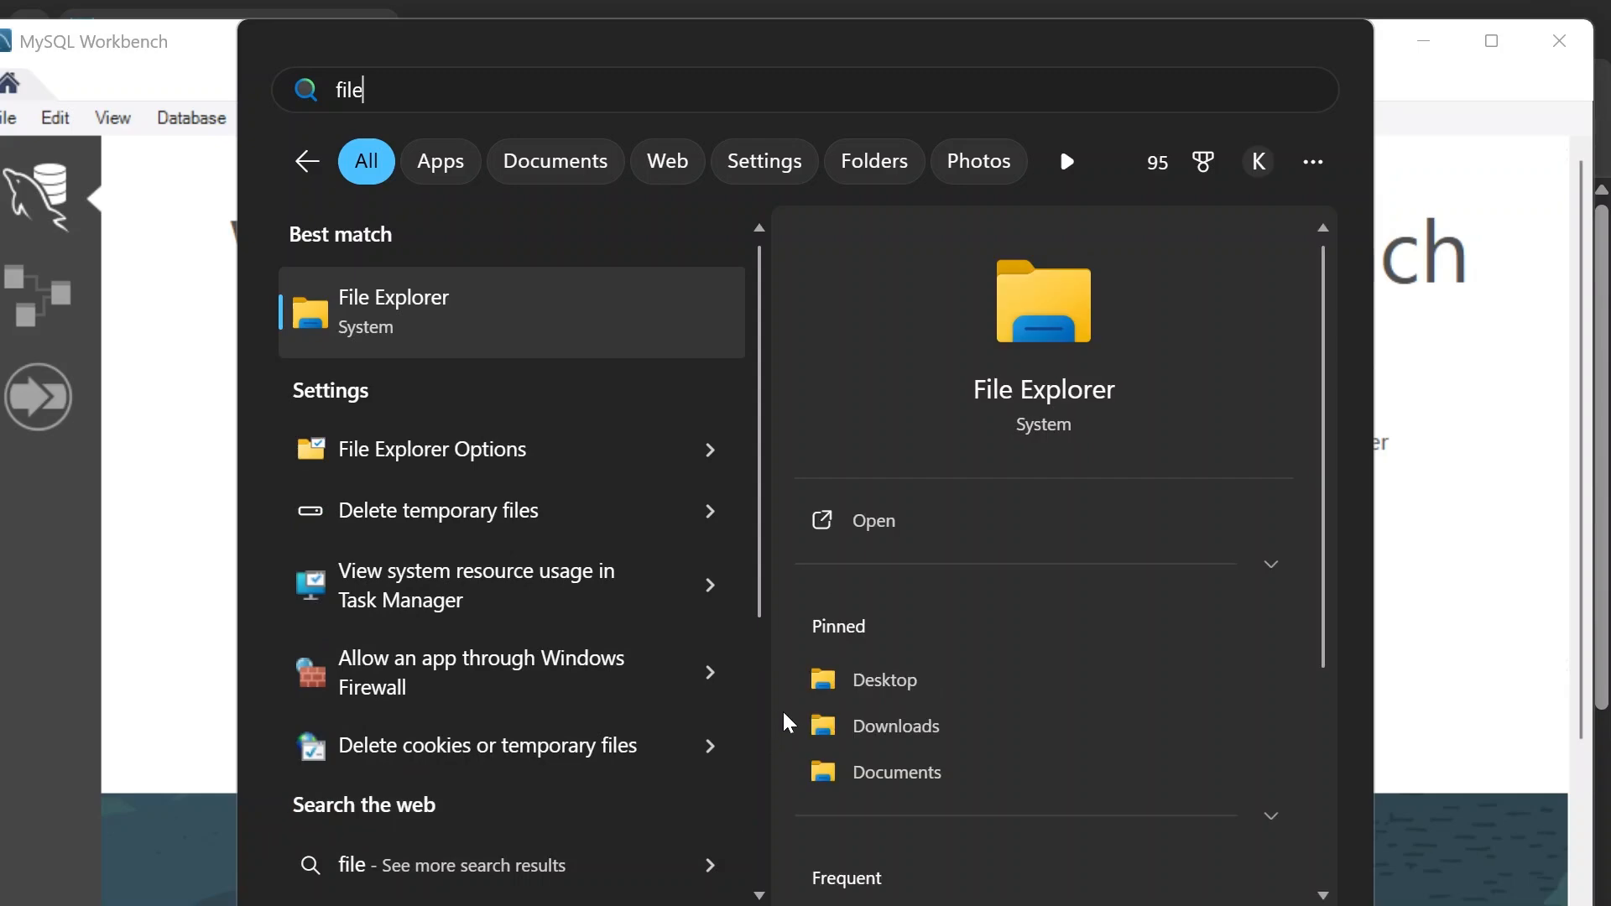
click(913, 526)
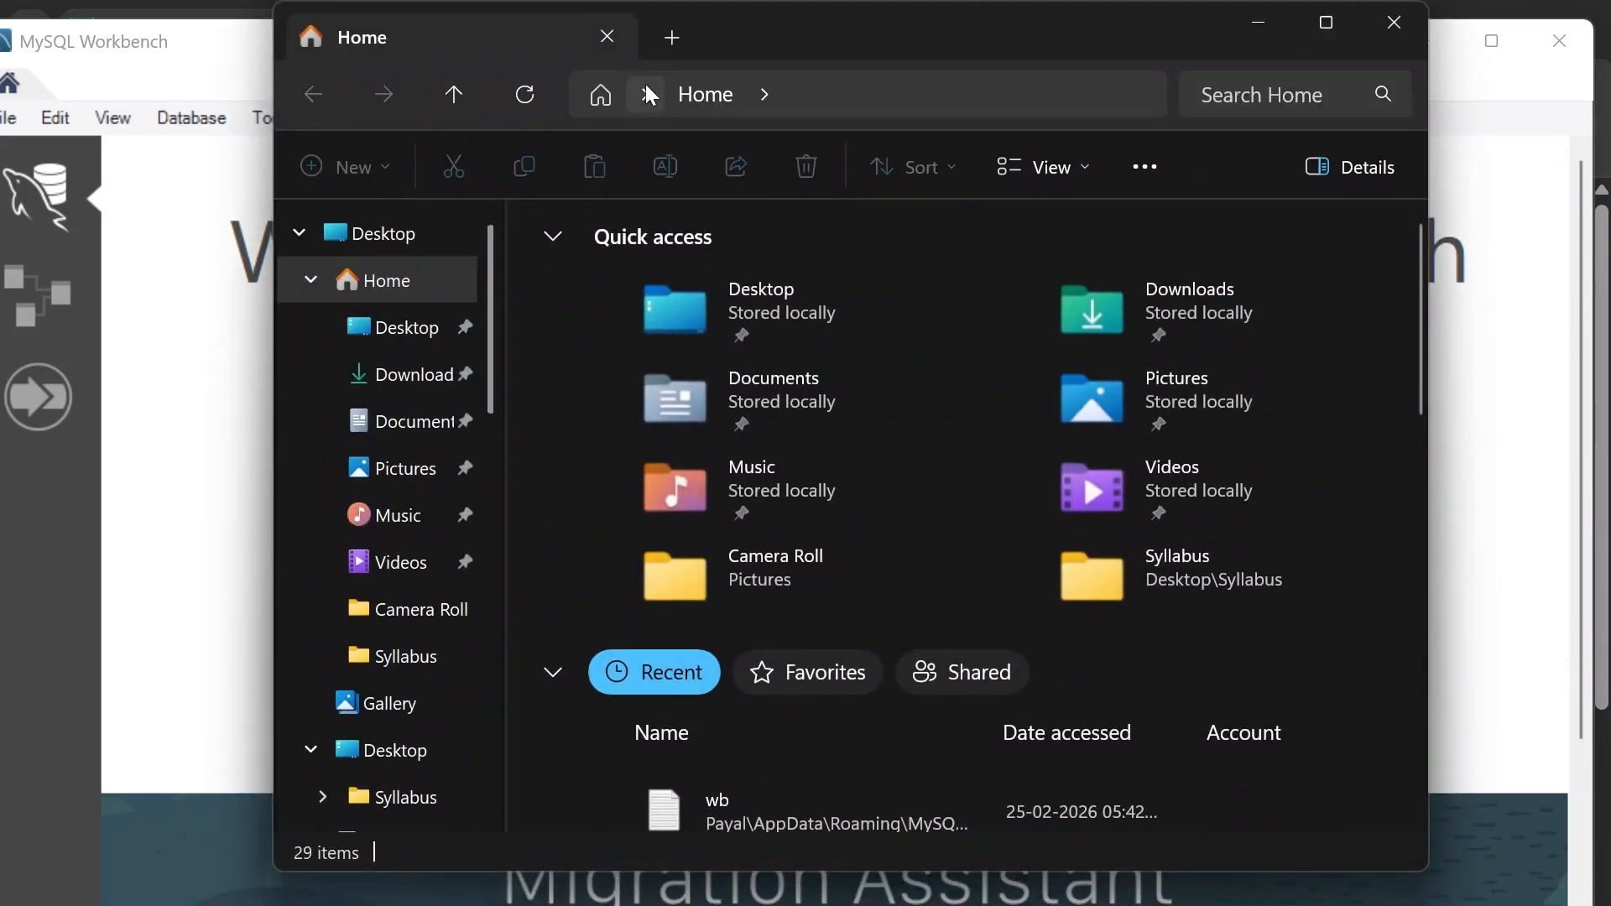
Browse from This PC to the folder C:\Program Files\MySQL\MySQL Server 8.0\bin.
click(646, 94)
scroll(663, 420, down, 1)
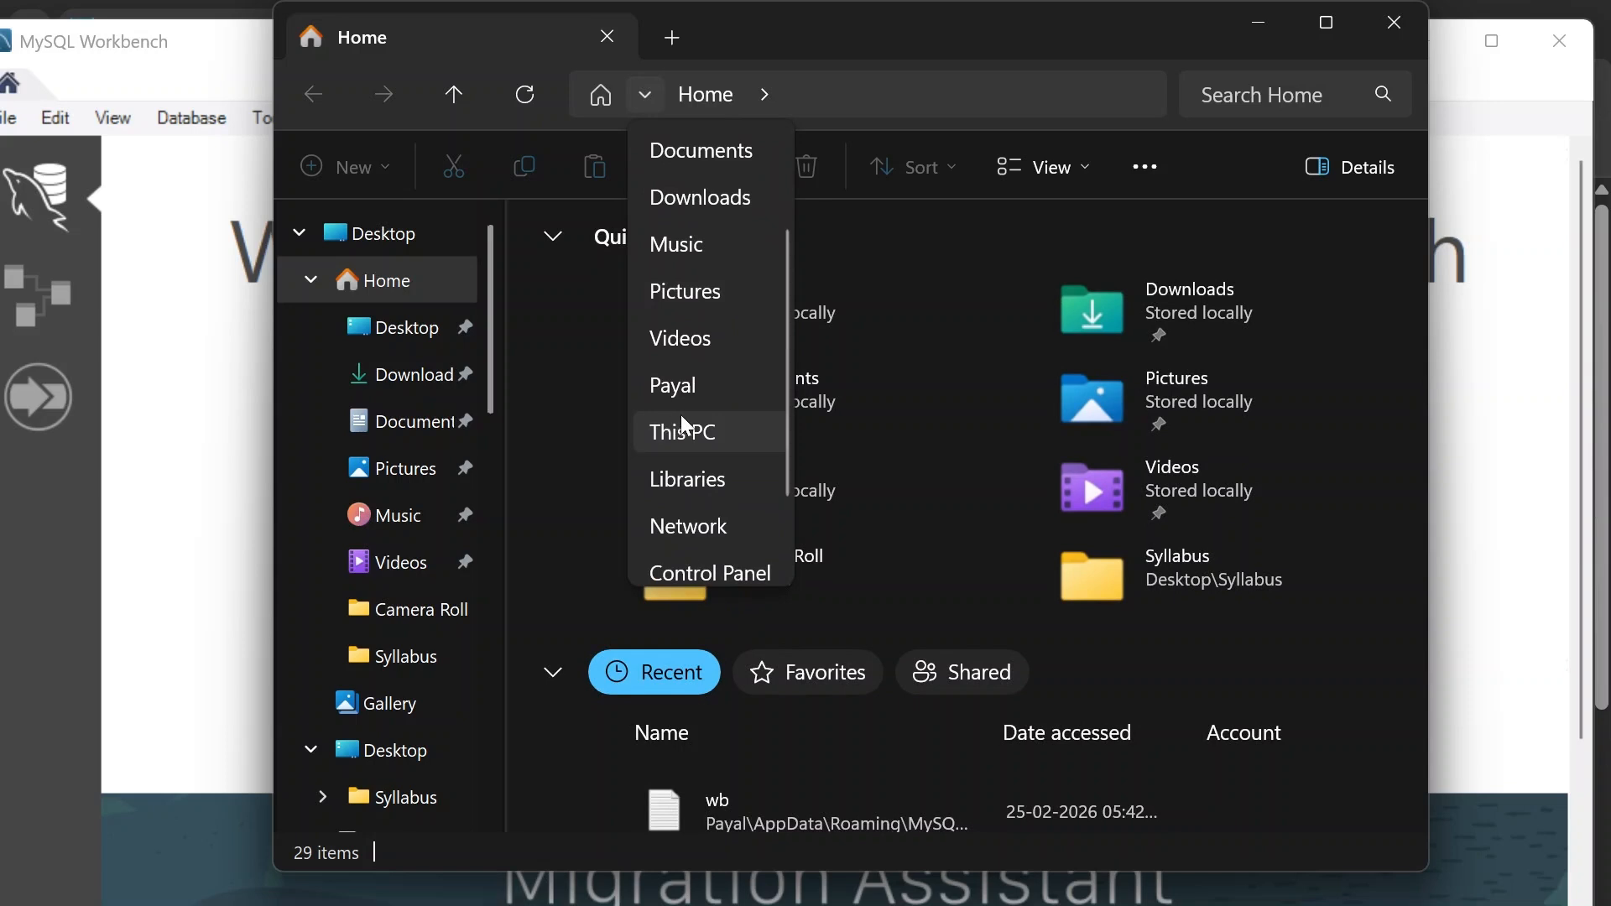
click(673, 429)
double_click(673, 270)
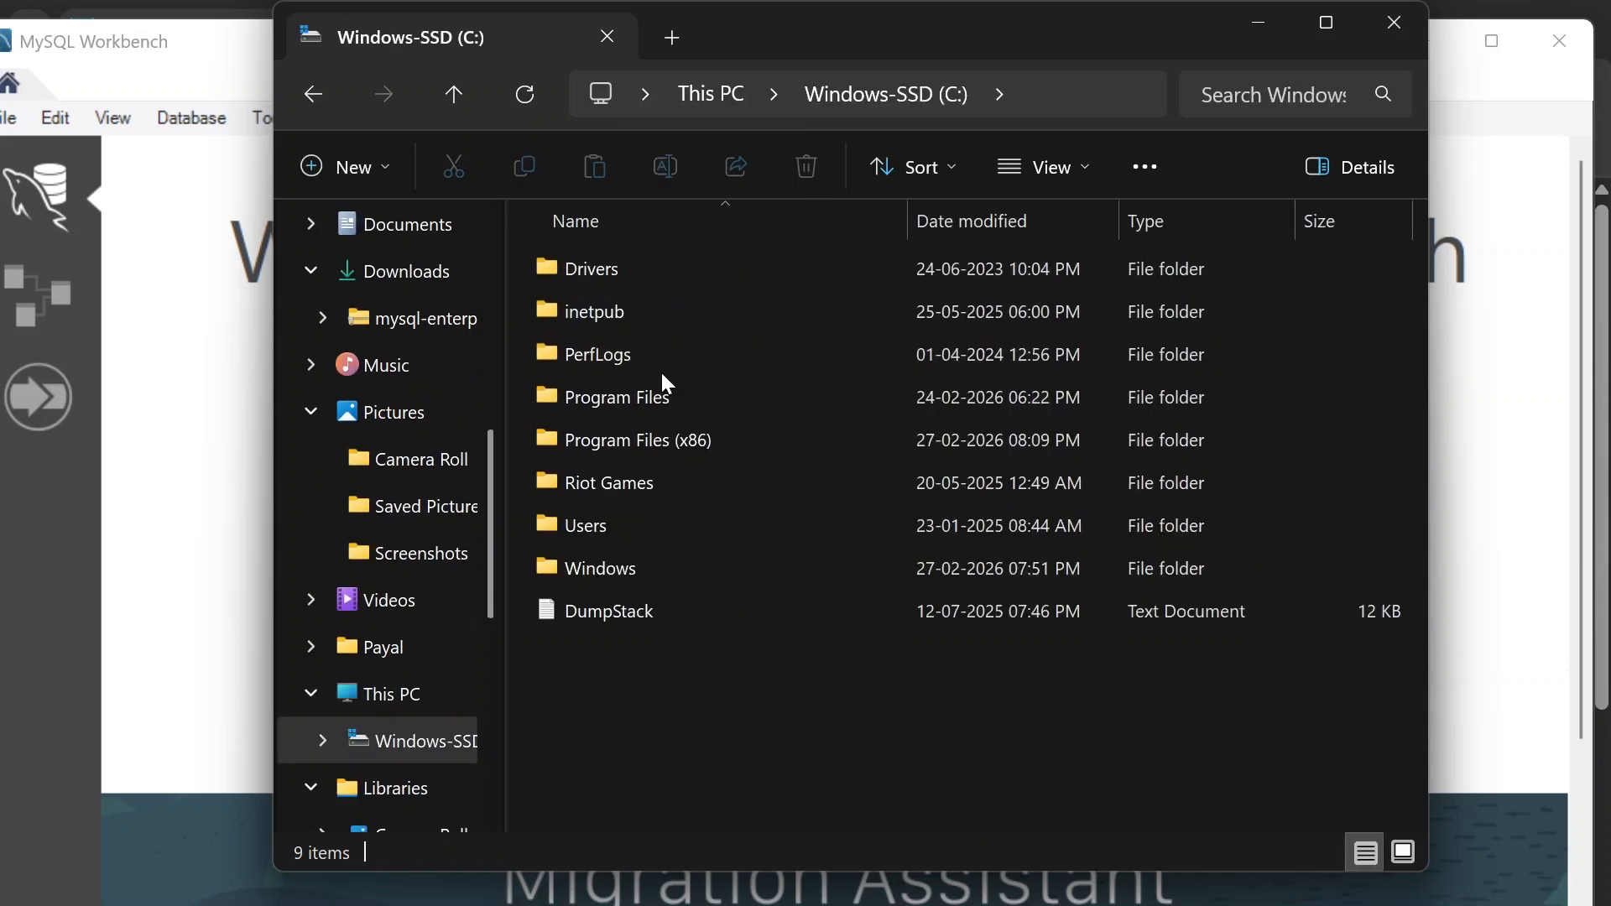
double_click(662, 396)
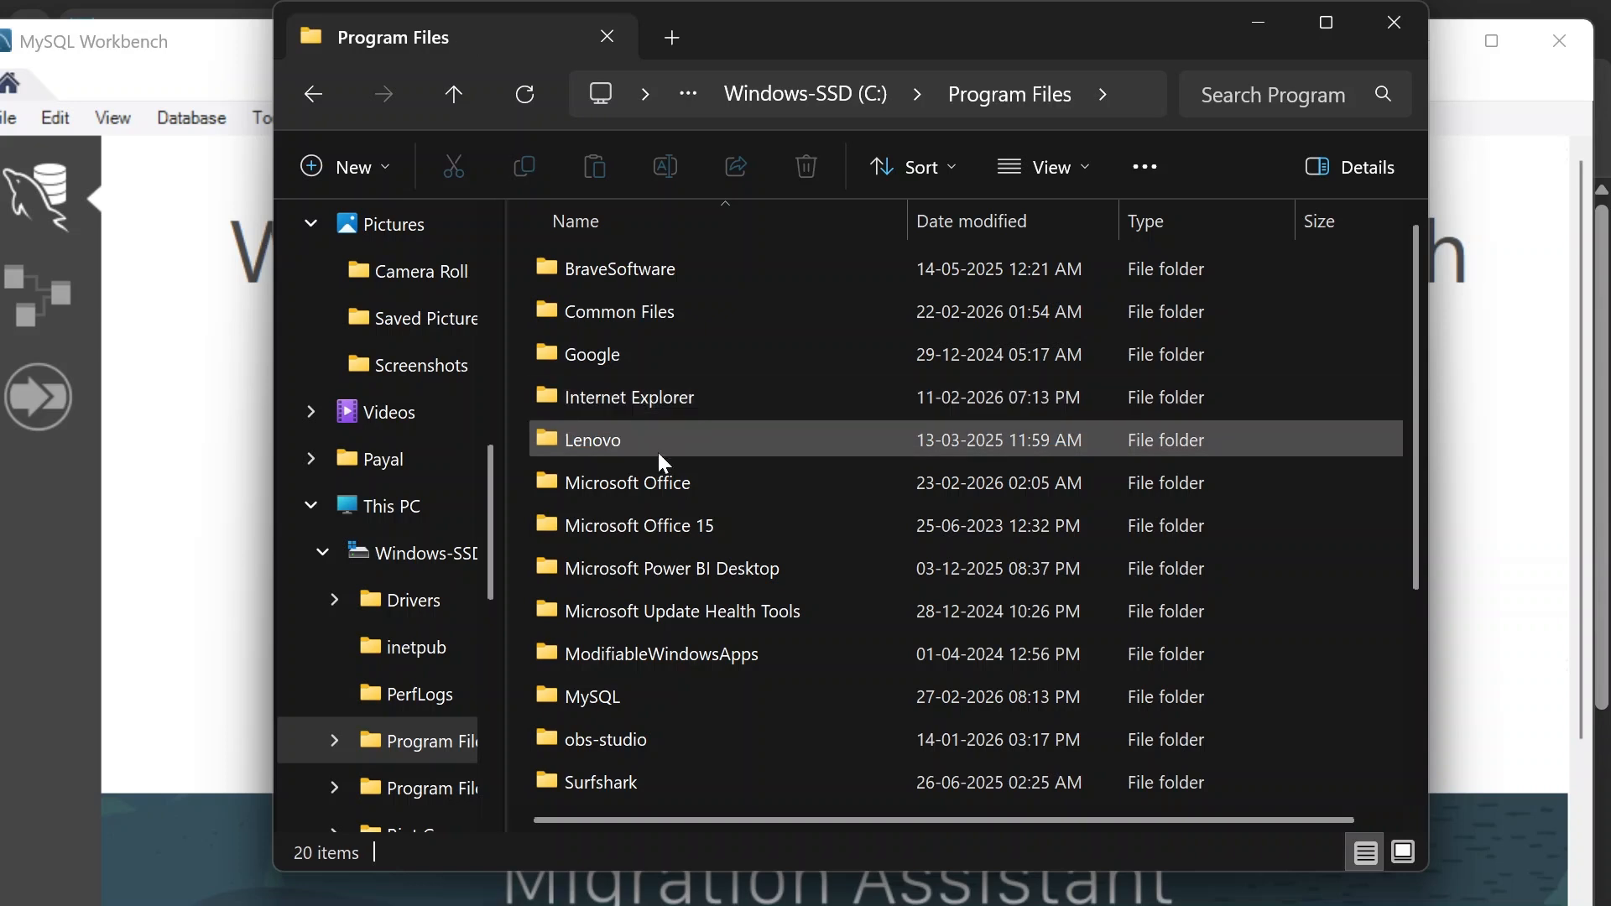
double_click(672, 685)
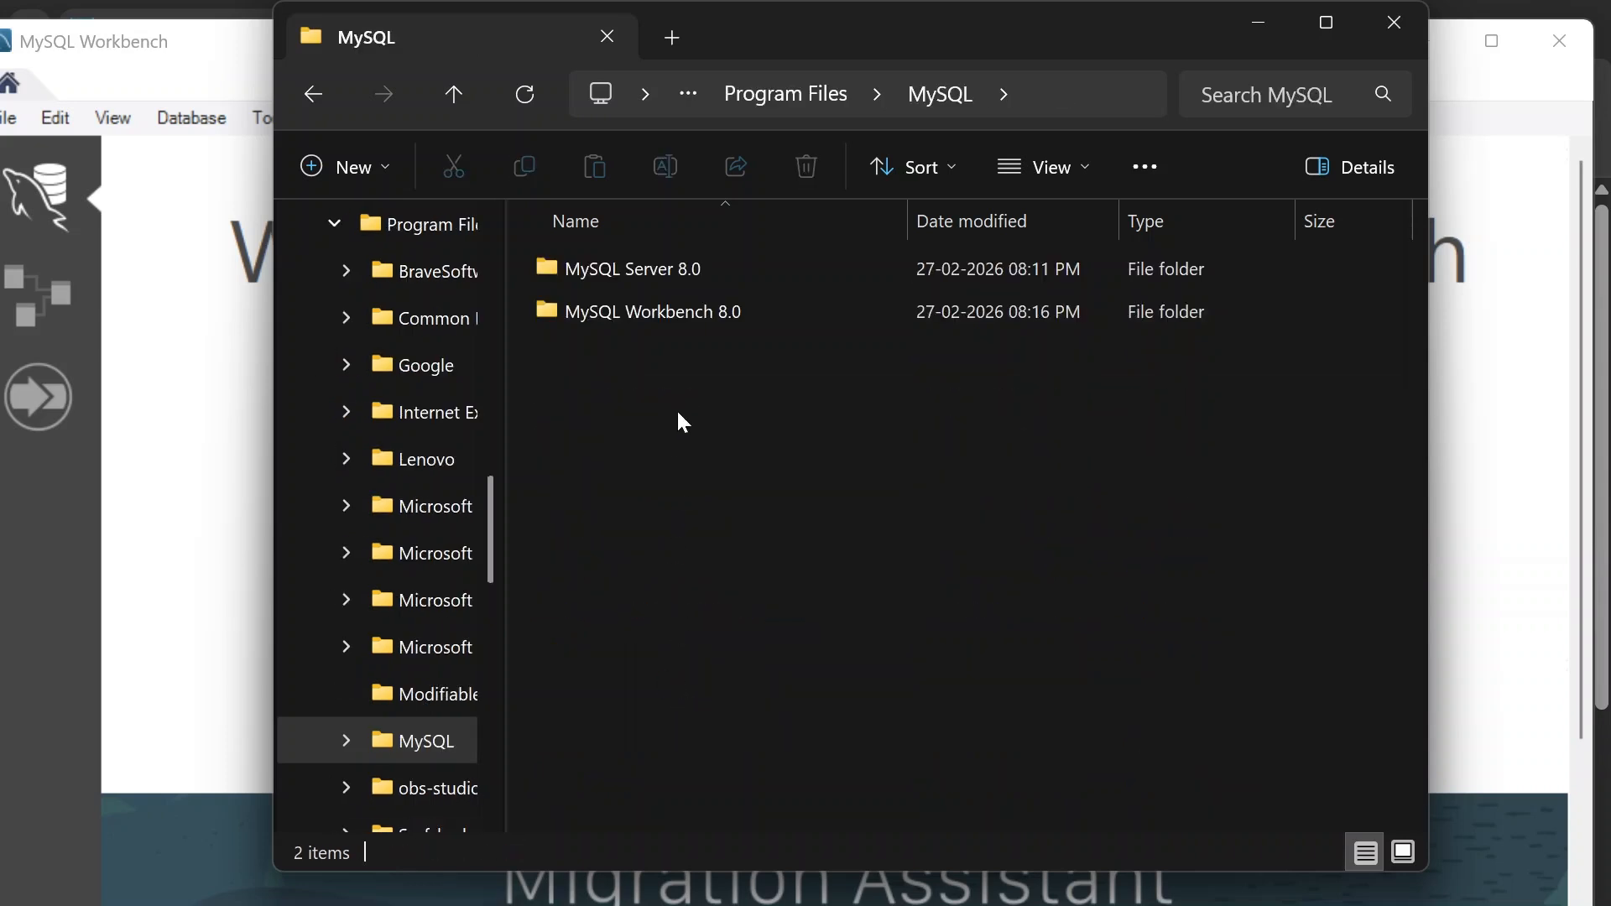
double_click(708, 260)
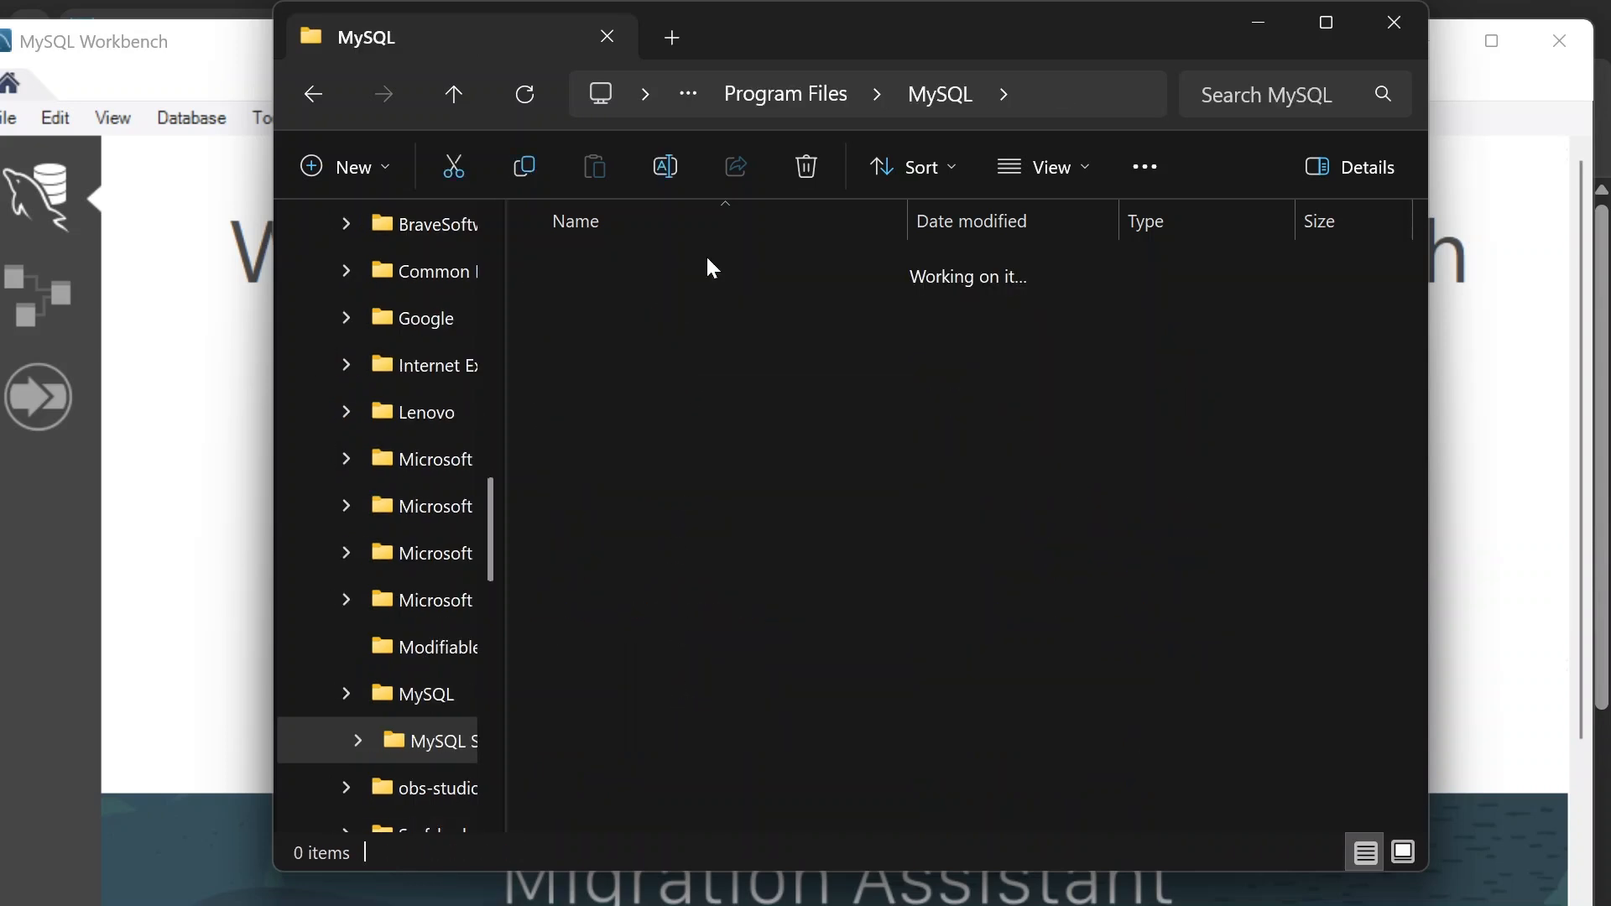
double_click(612, 261)
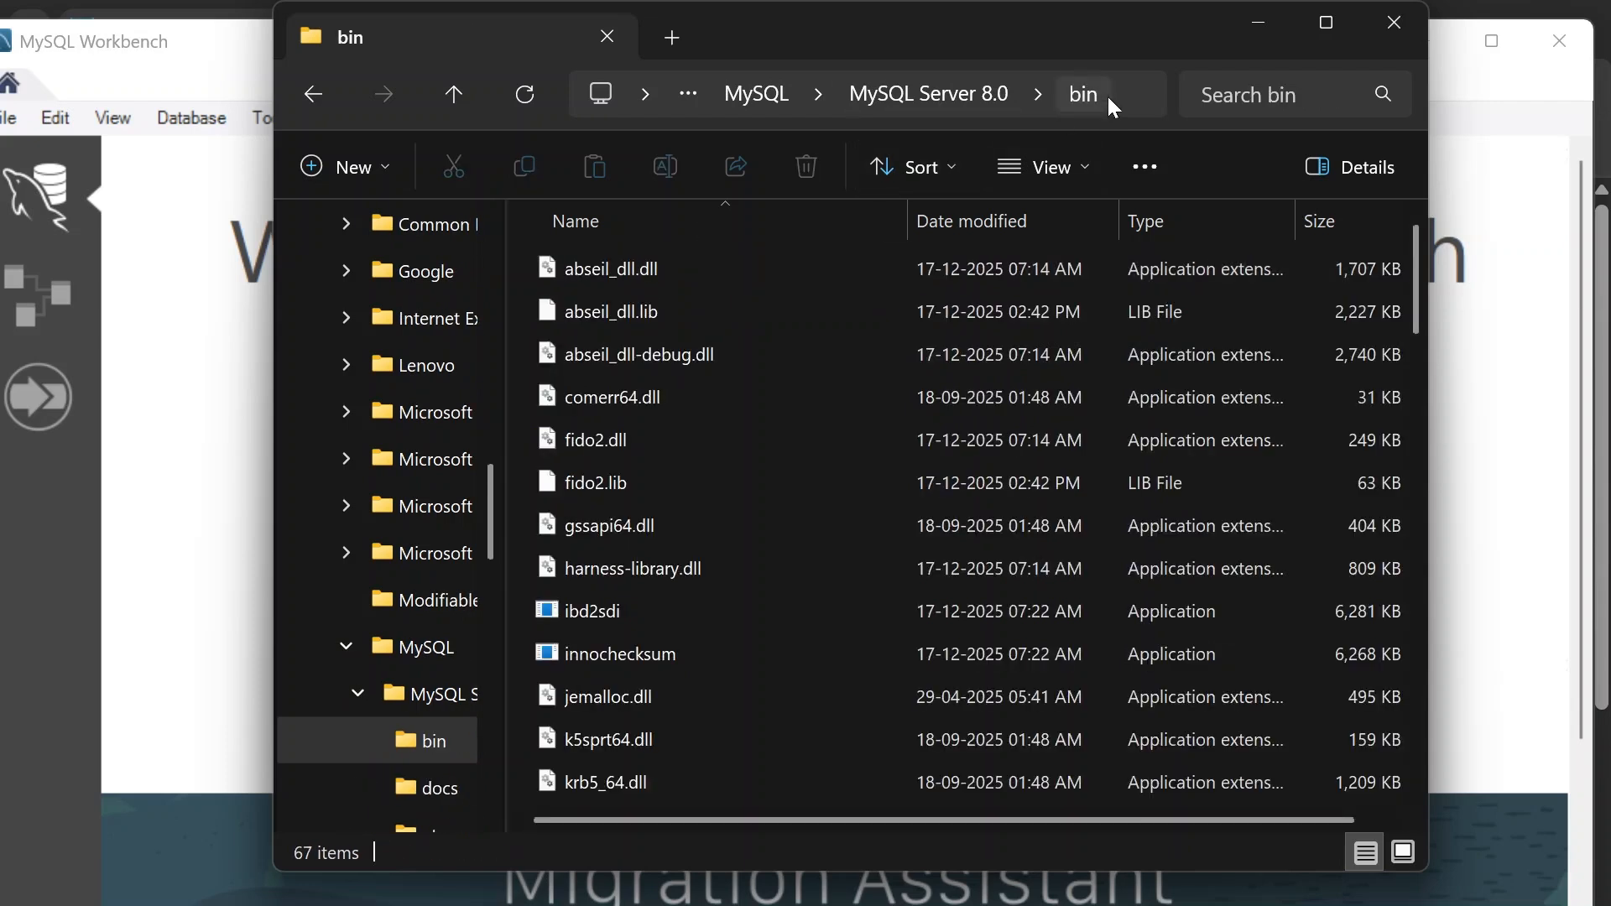
click(1107, 98)
key(BackSpace)
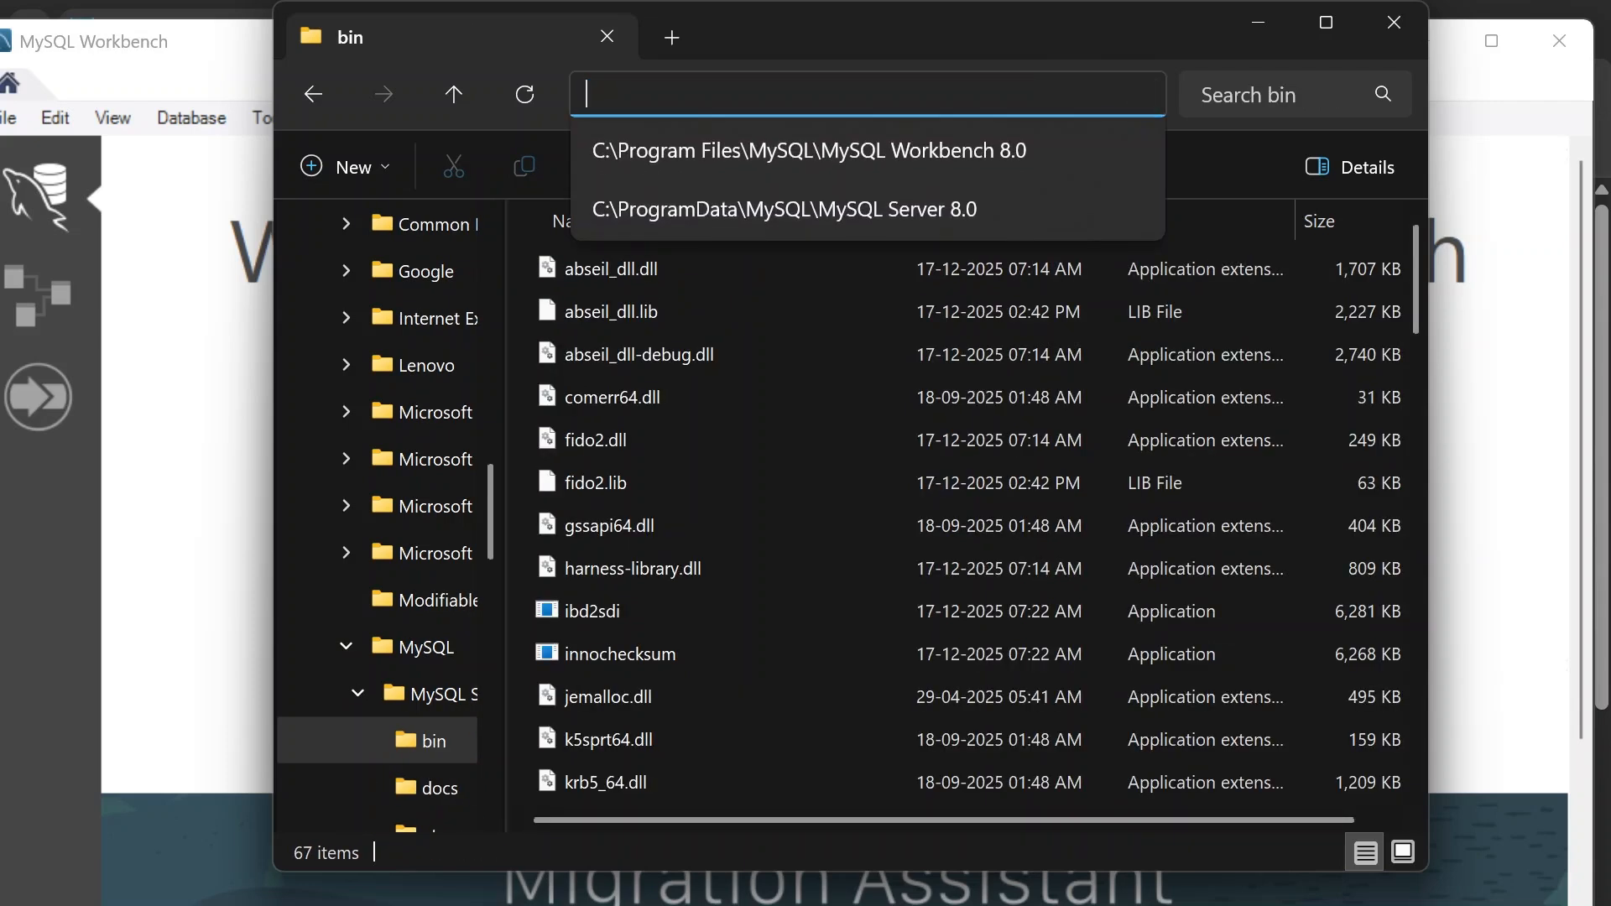
click(1215, 175)
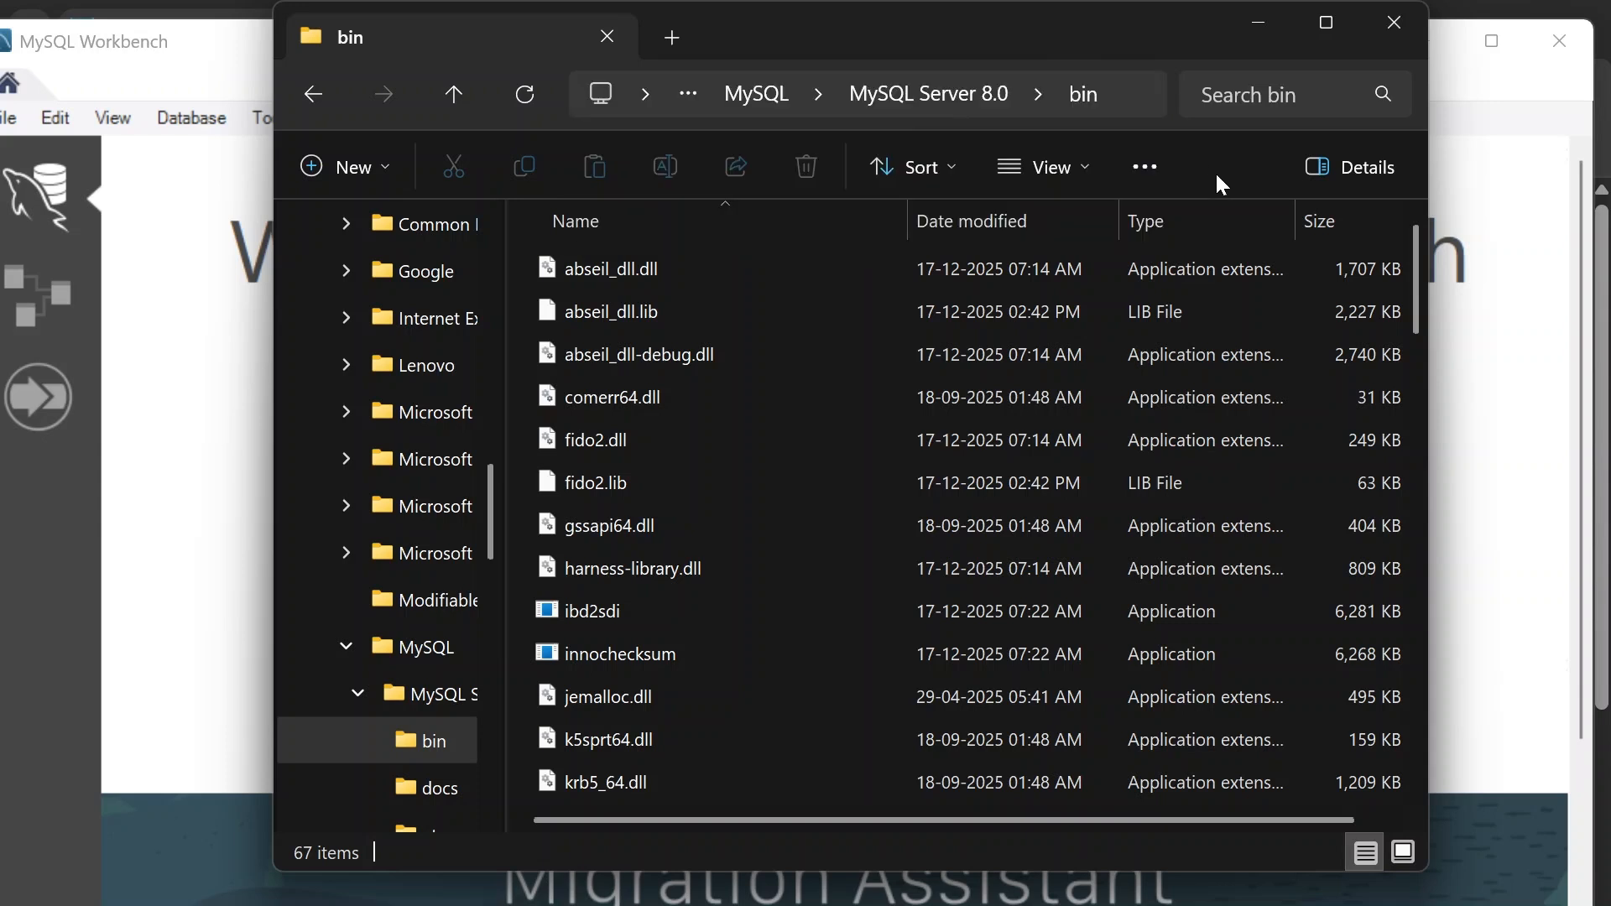
Go to the folder C:\ProgramData\MySQL\MySQL Server 8.0.
click(1116, 93)
text(C:\ProgramData\MySQL\MySQL Server 8.0)
key(Return)
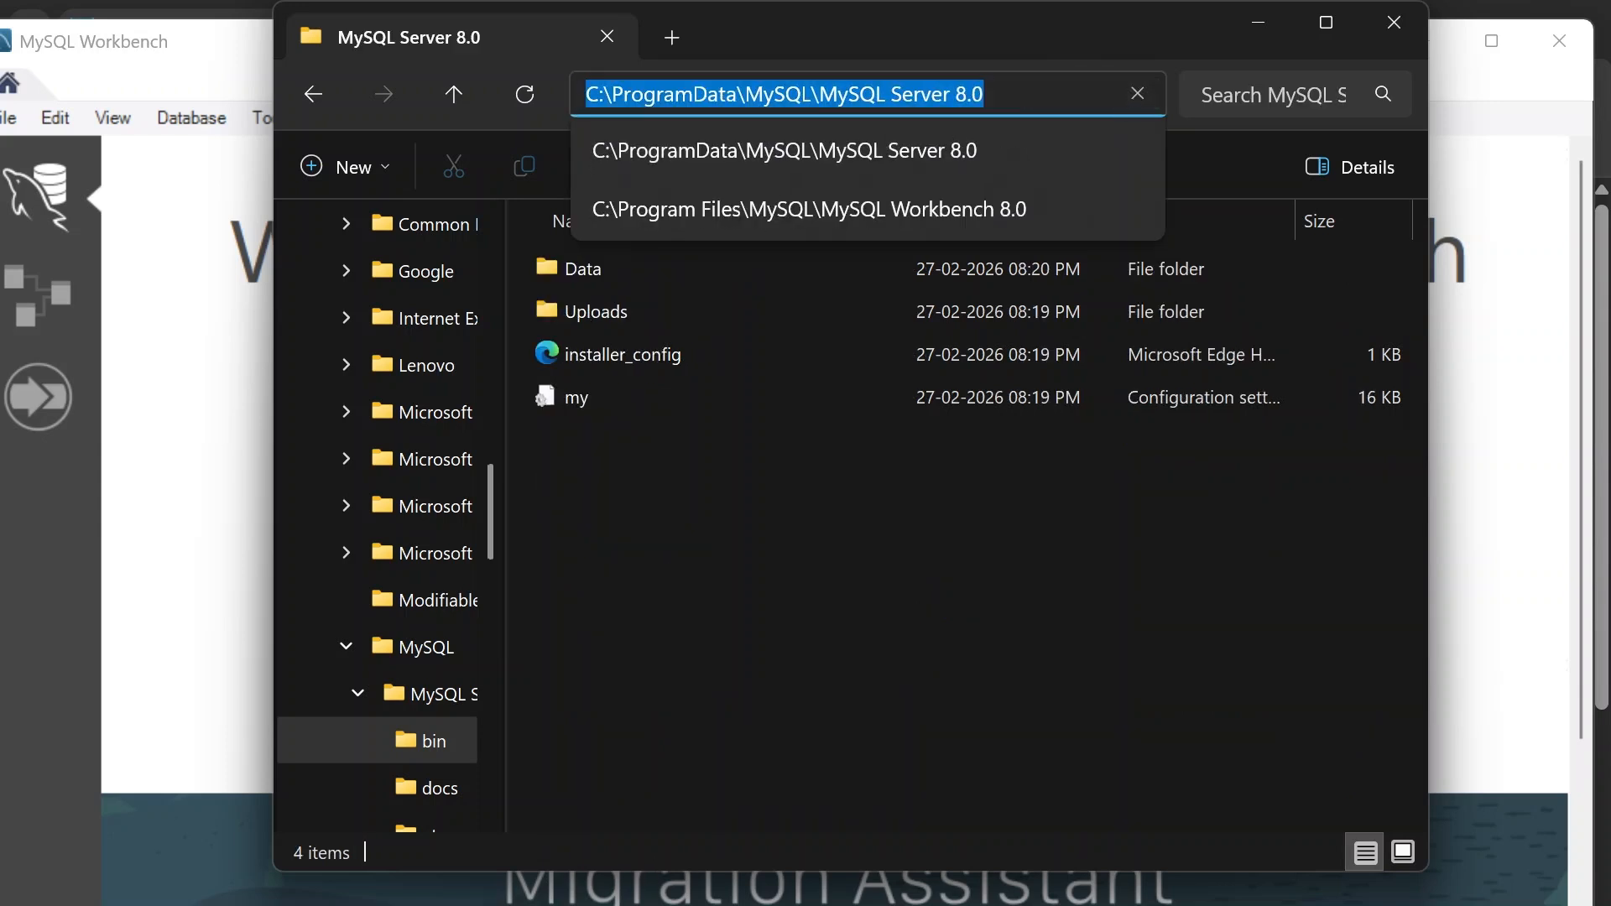
Search Windows for "envir", open the system environment variables, and open the system variable Path for editing.
key(super)
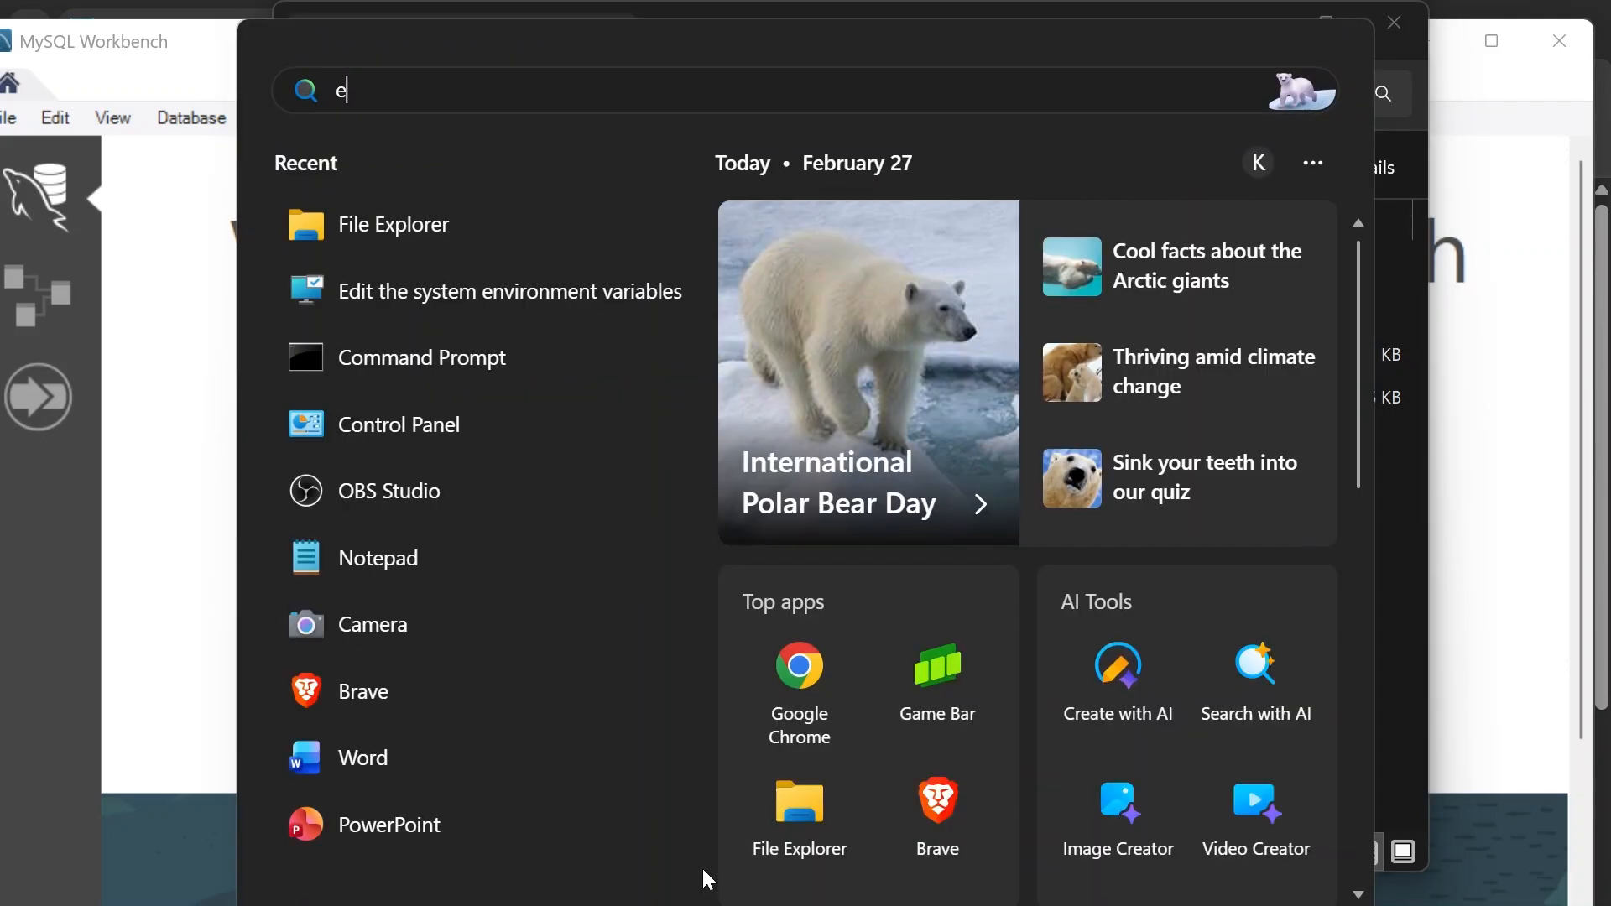
text(envir)
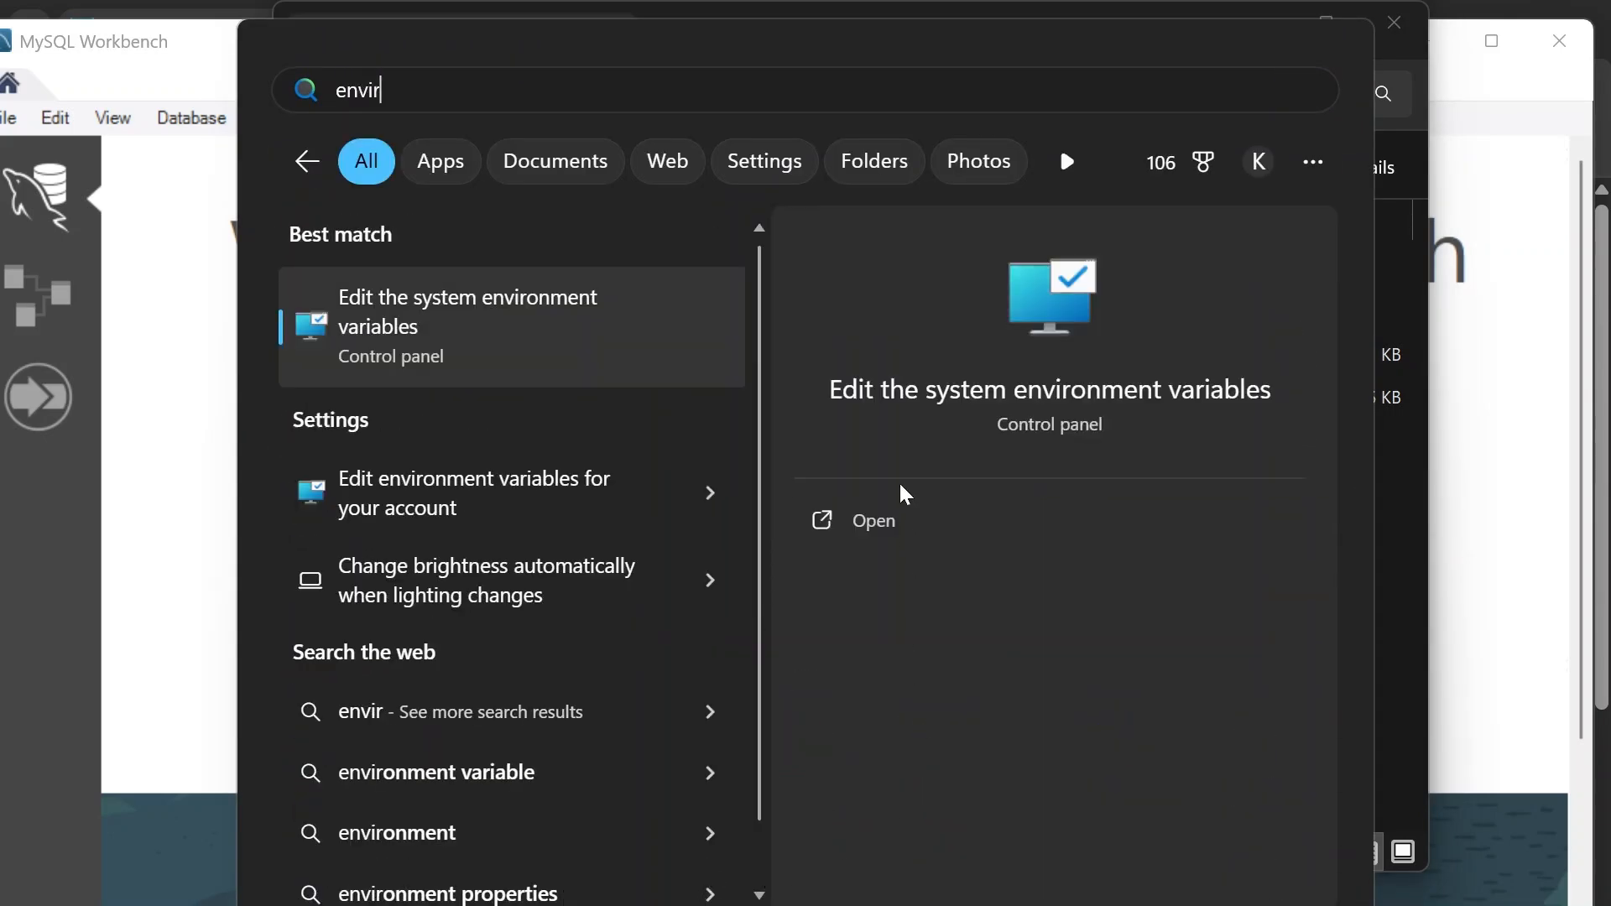
click(887, 530)
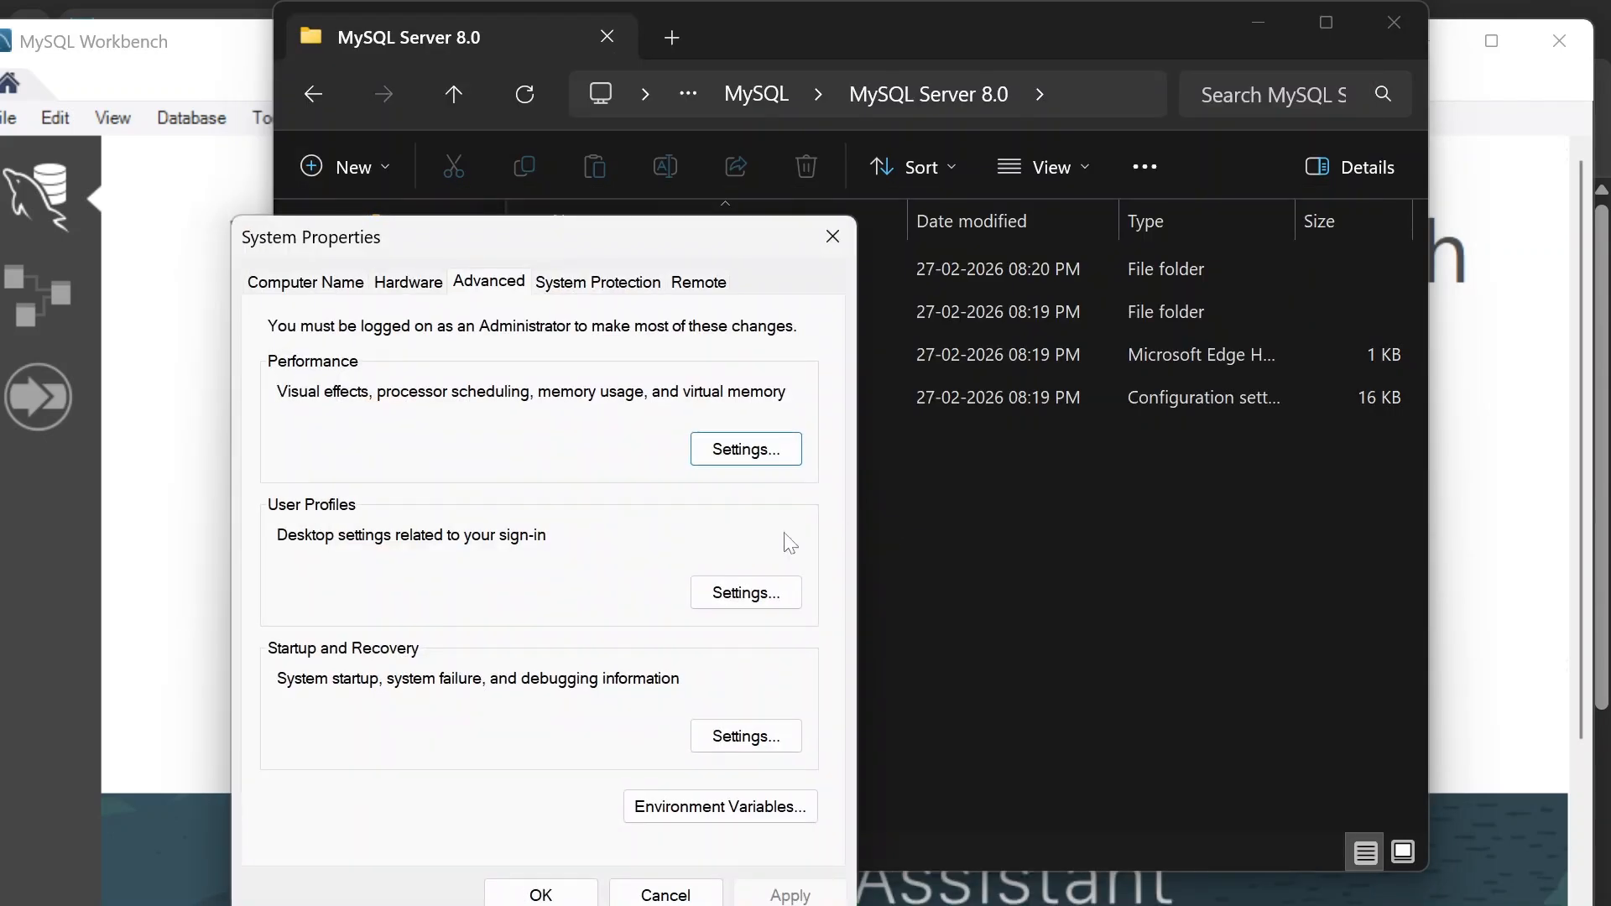
click(695, 815)
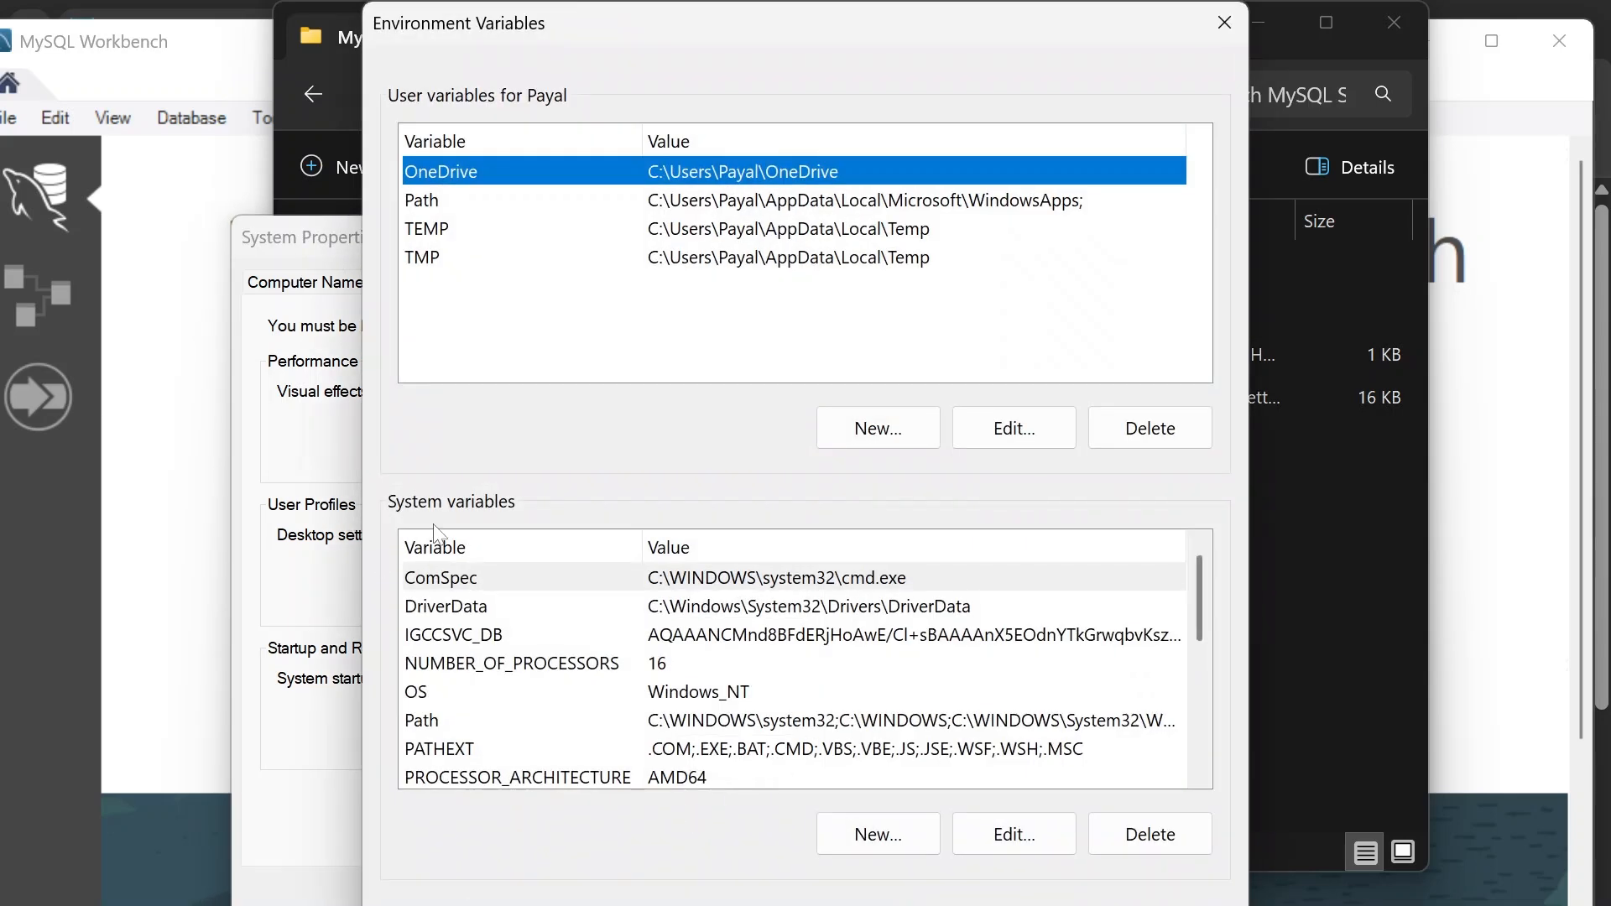
click(583, 724)
double_click(583, 726)
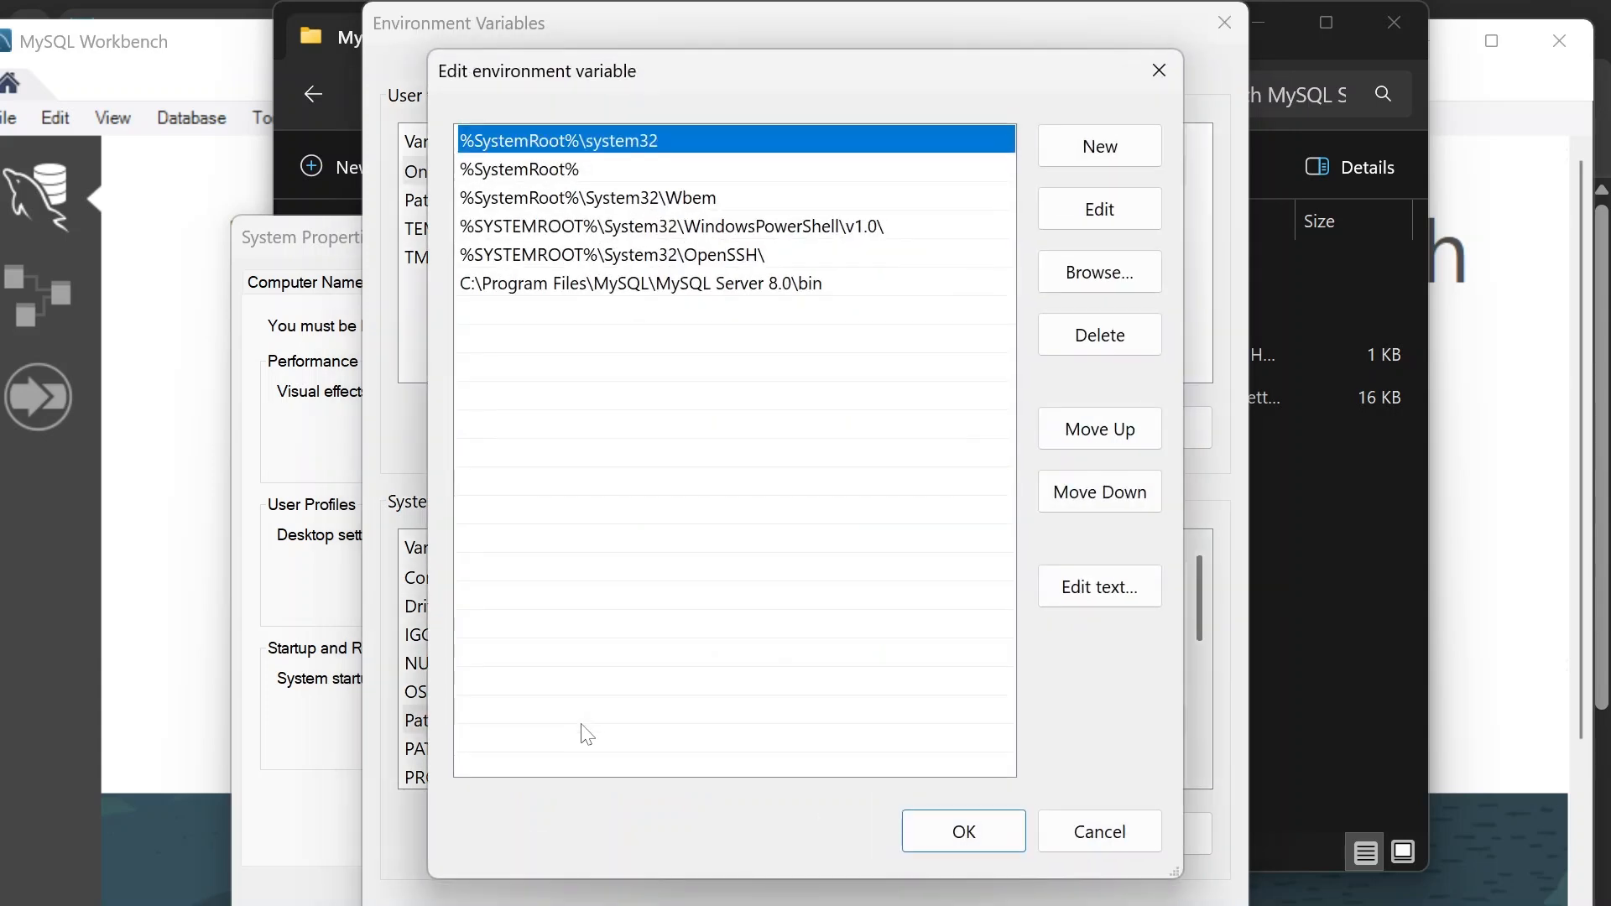
Replace the MySQL bin entry in the system Path with C:\ProgramData\MySQL\MySQL Server 8.0 and accept the edited list.
double_click(854, 286)
key(BackSpace)
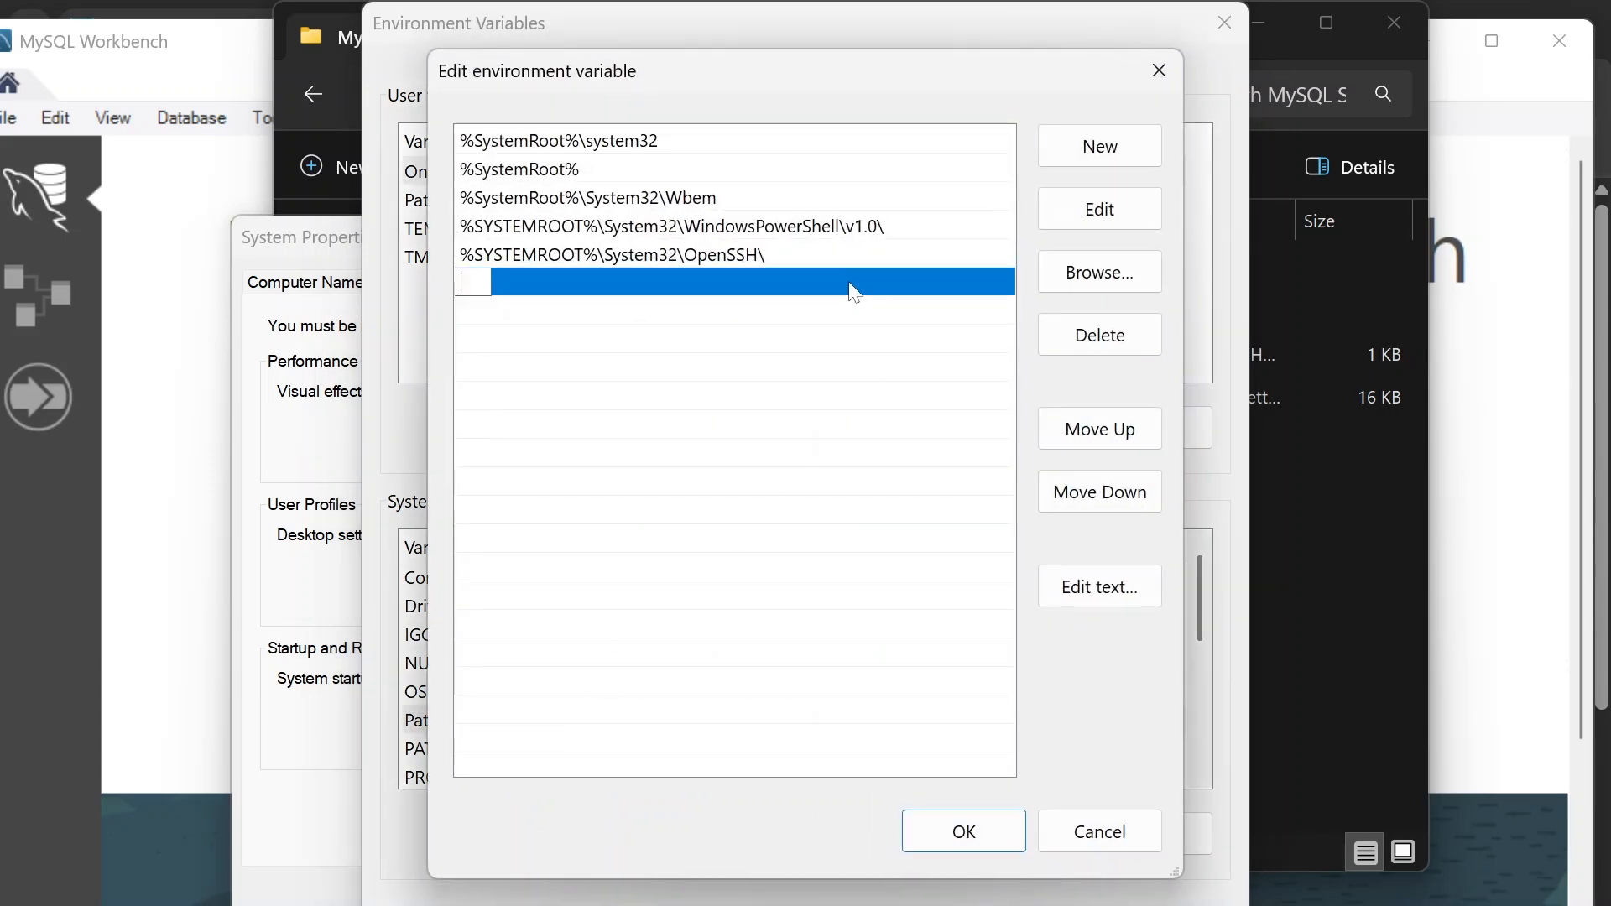
click(832, 256)
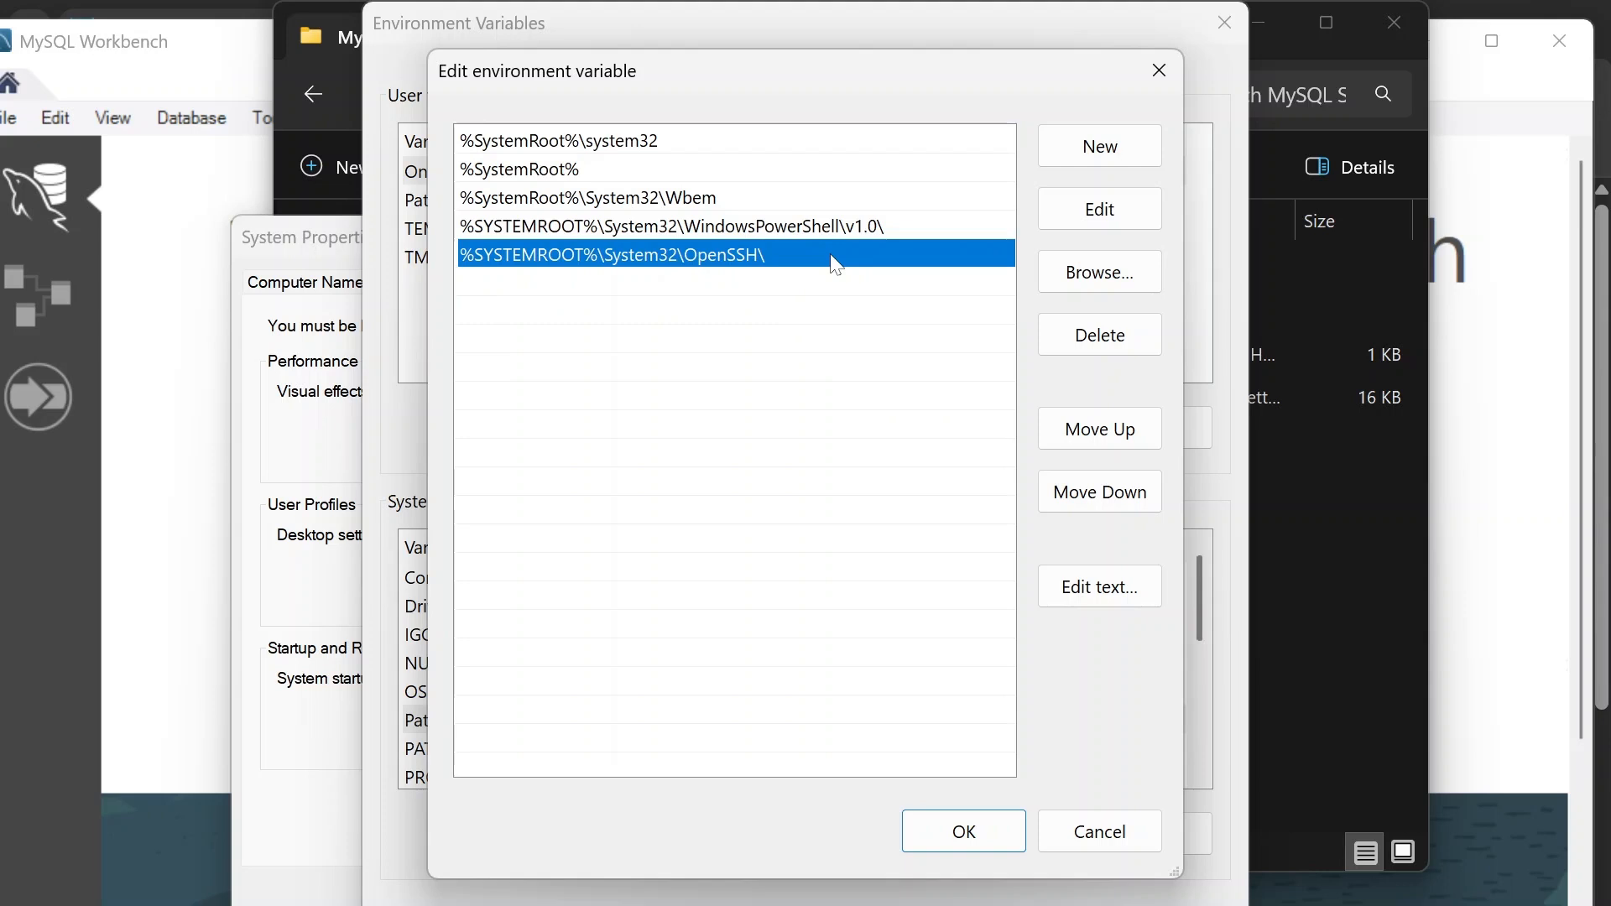
click(1098, 149)
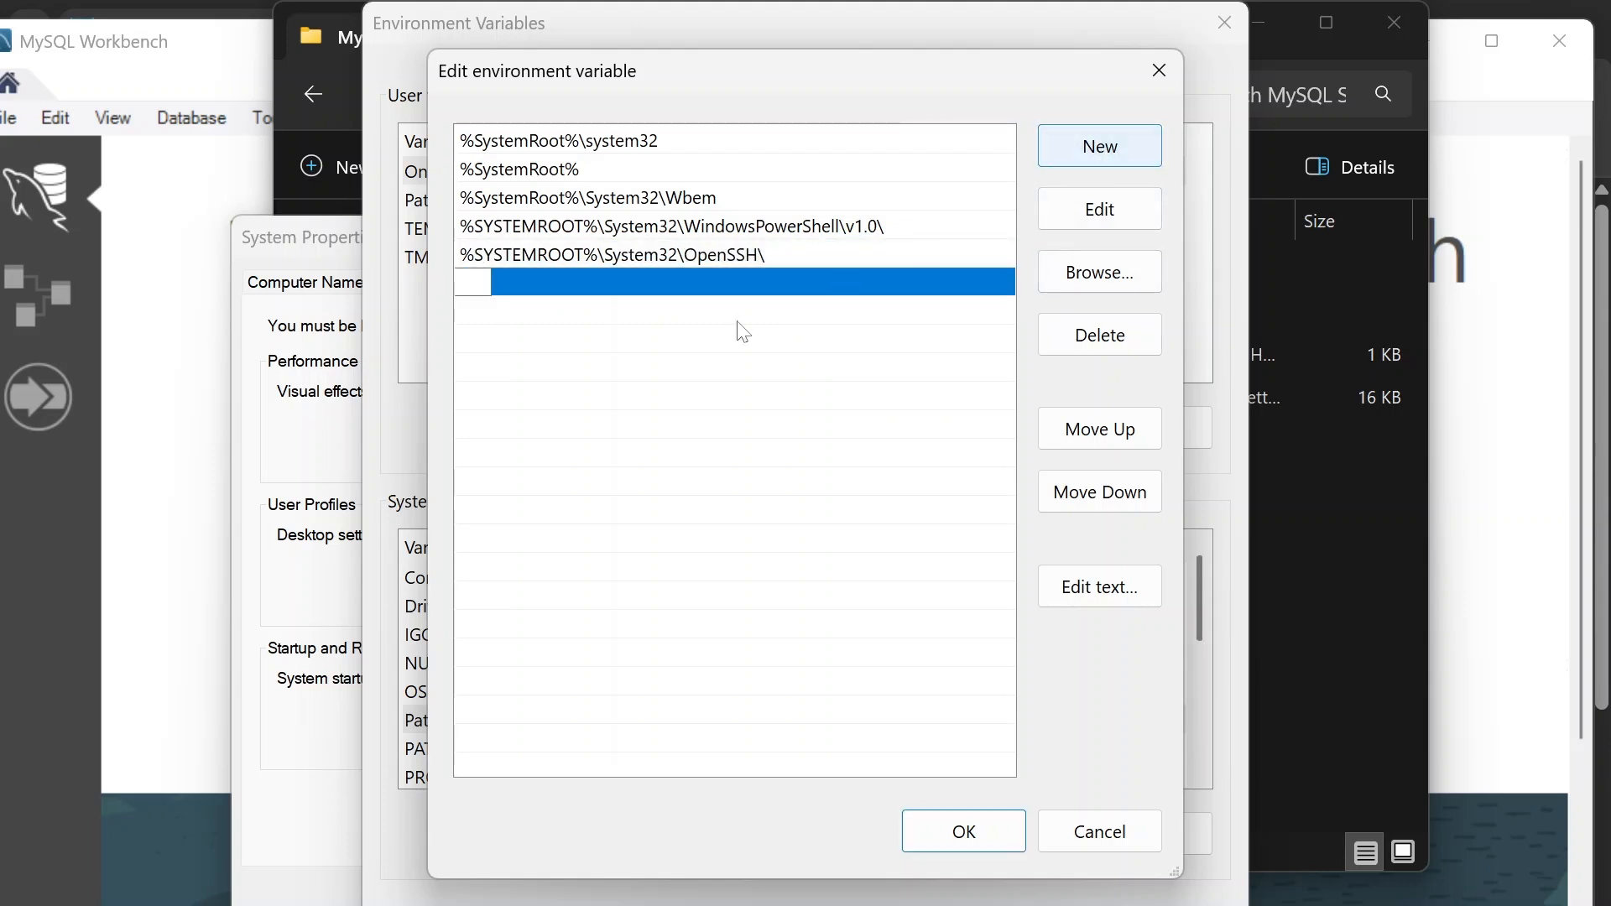
text(C:\ProgramData\MySQL\MySQL Server 8.0)
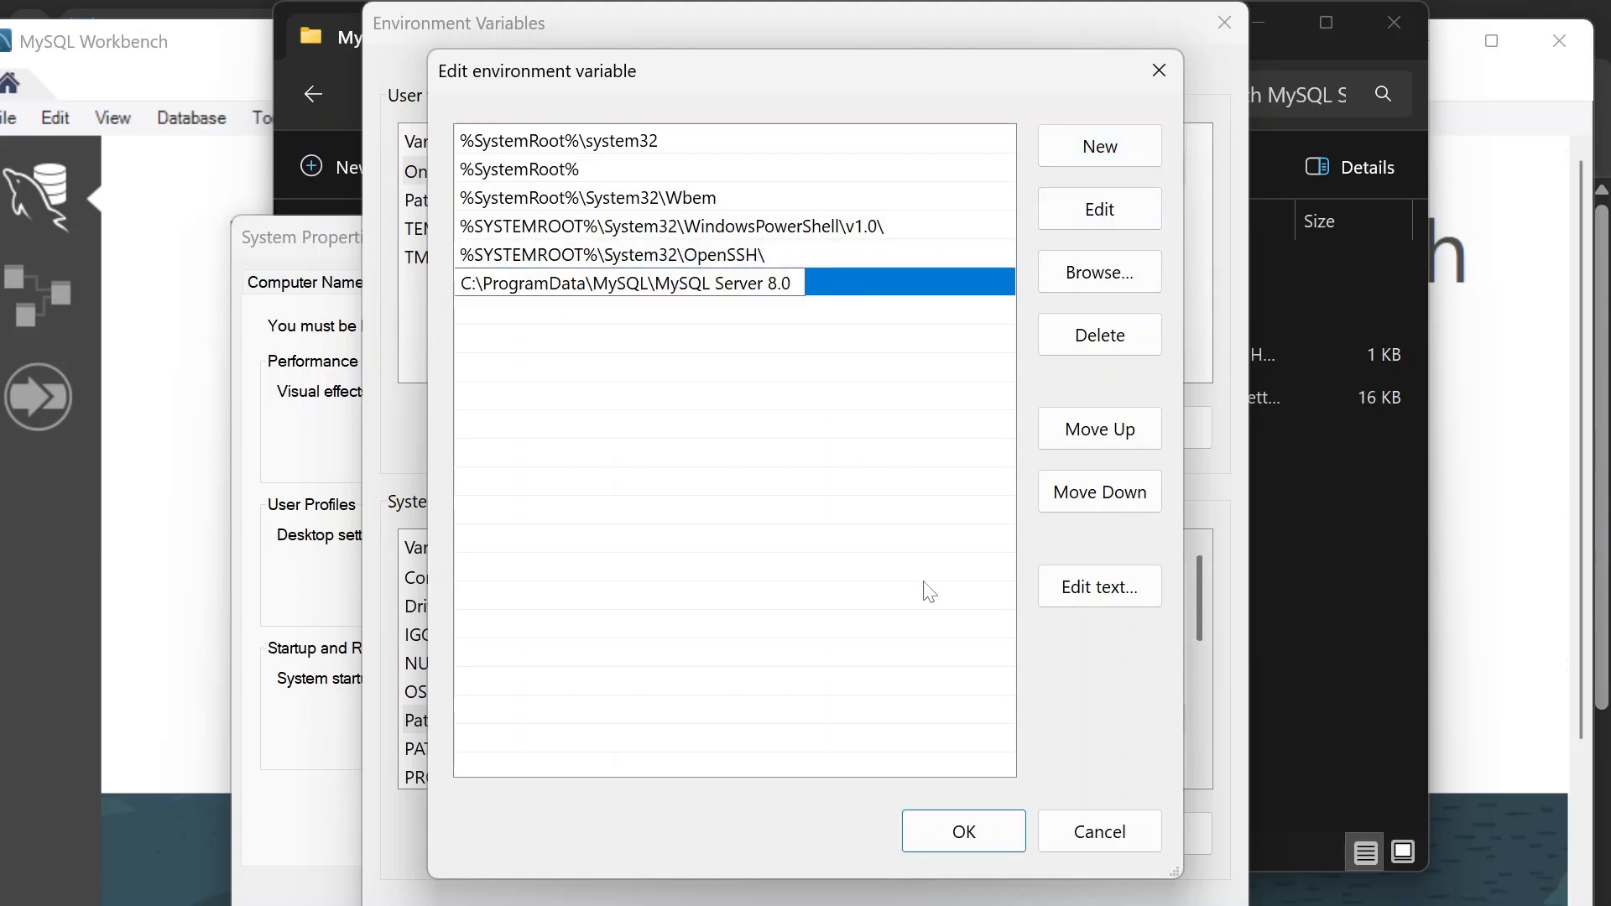
click(937, 821)
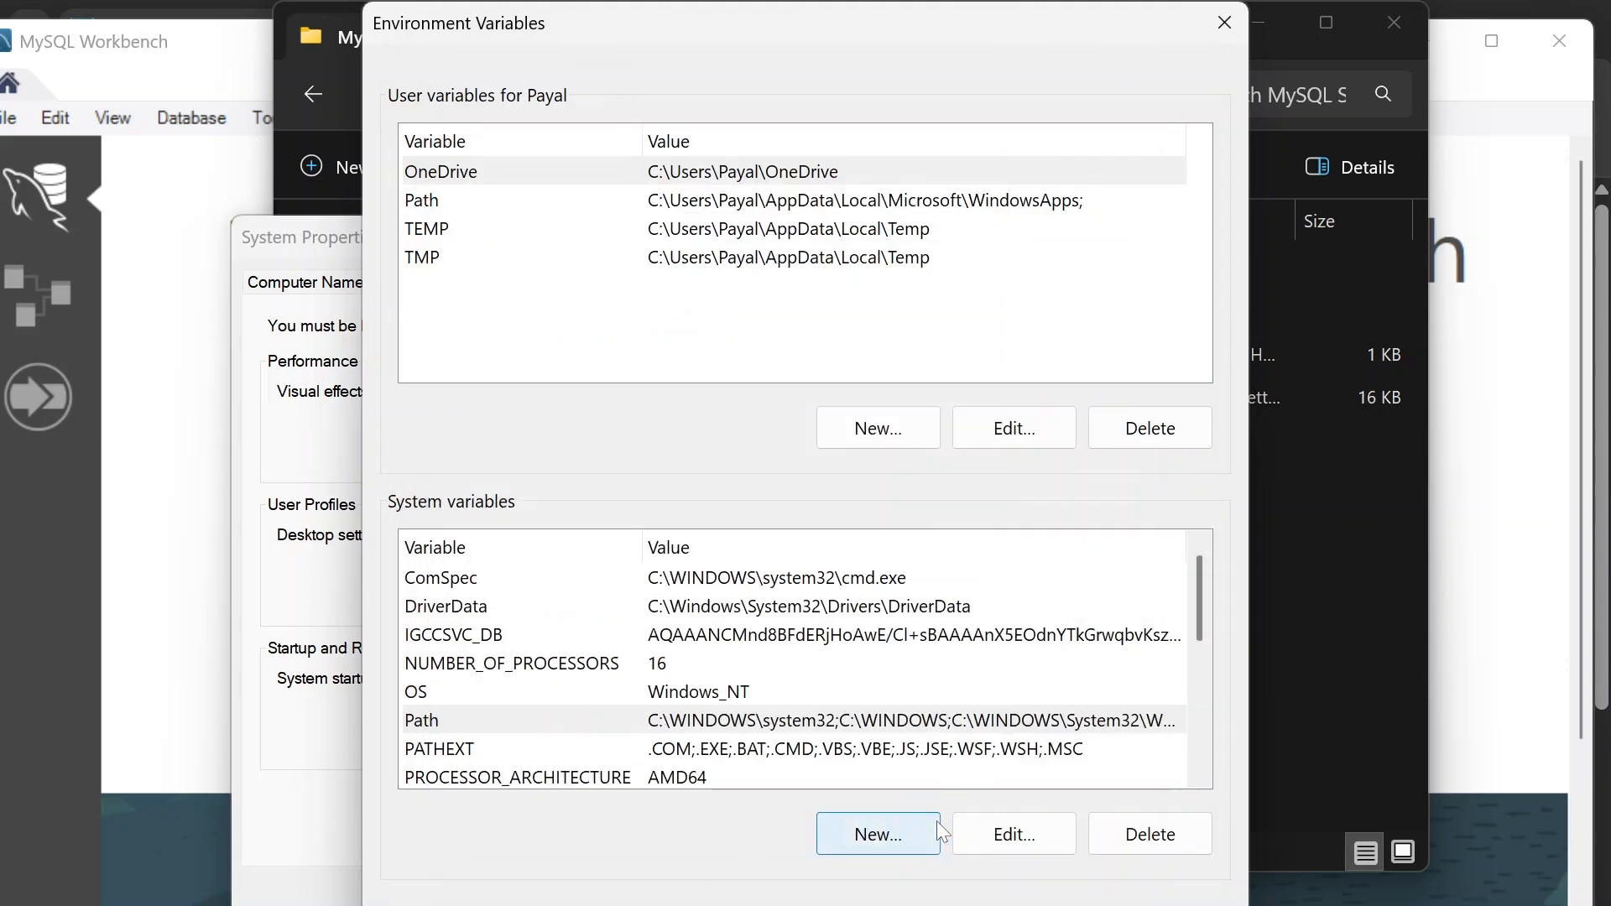
Save the environment variables, then close System Properties and the File Explorer window.
click(1014, 903)
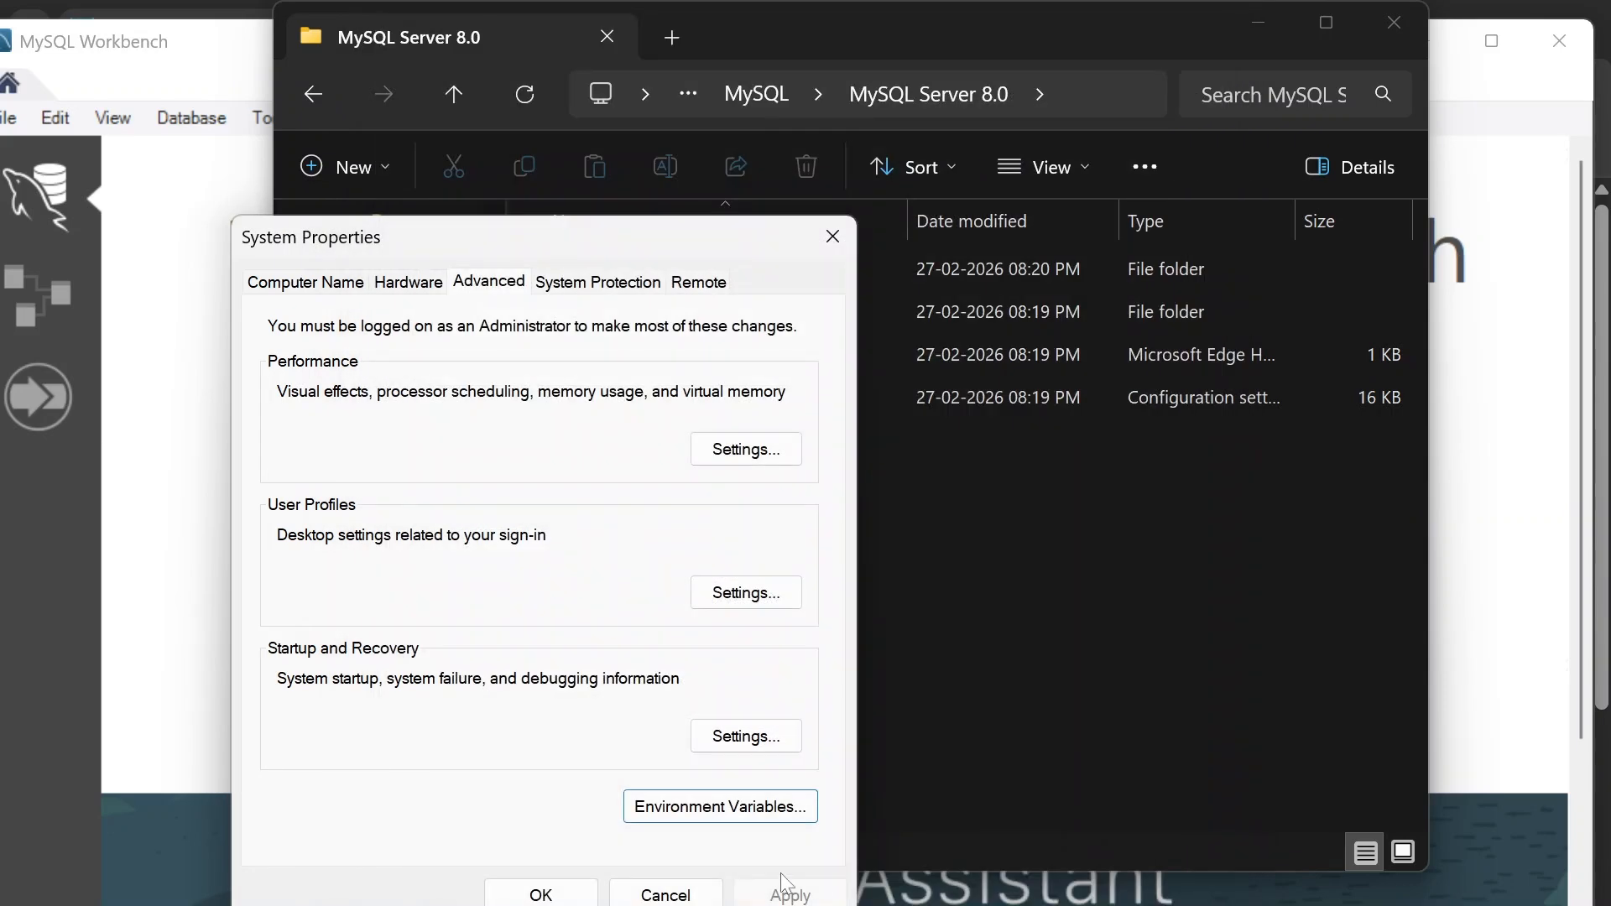
click(532, 887)
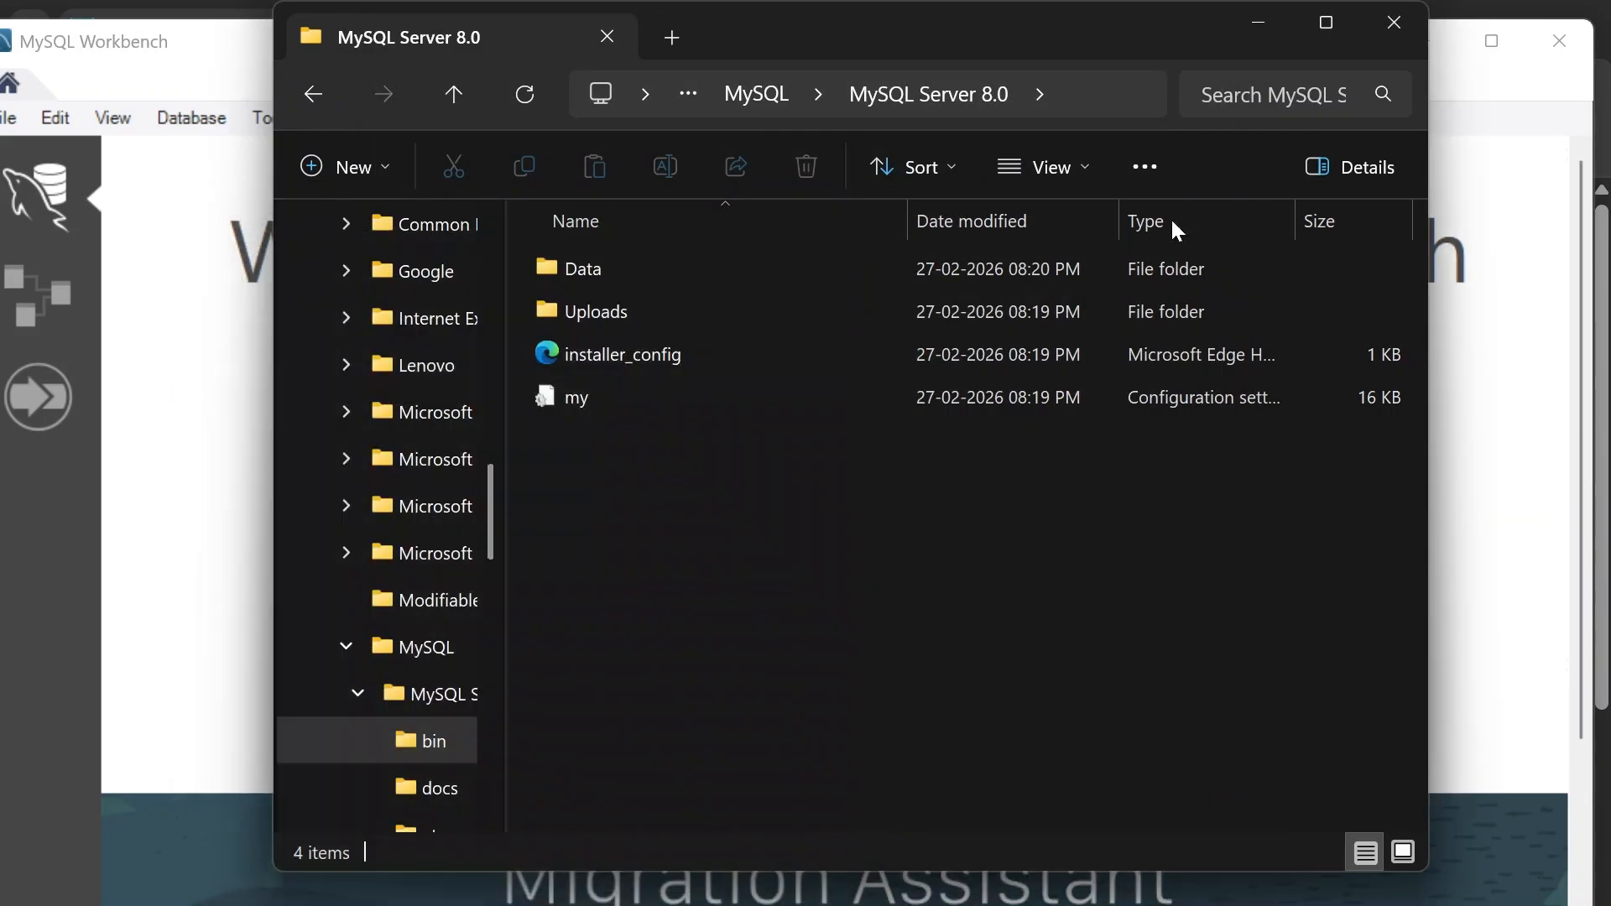
click(1416, 20)
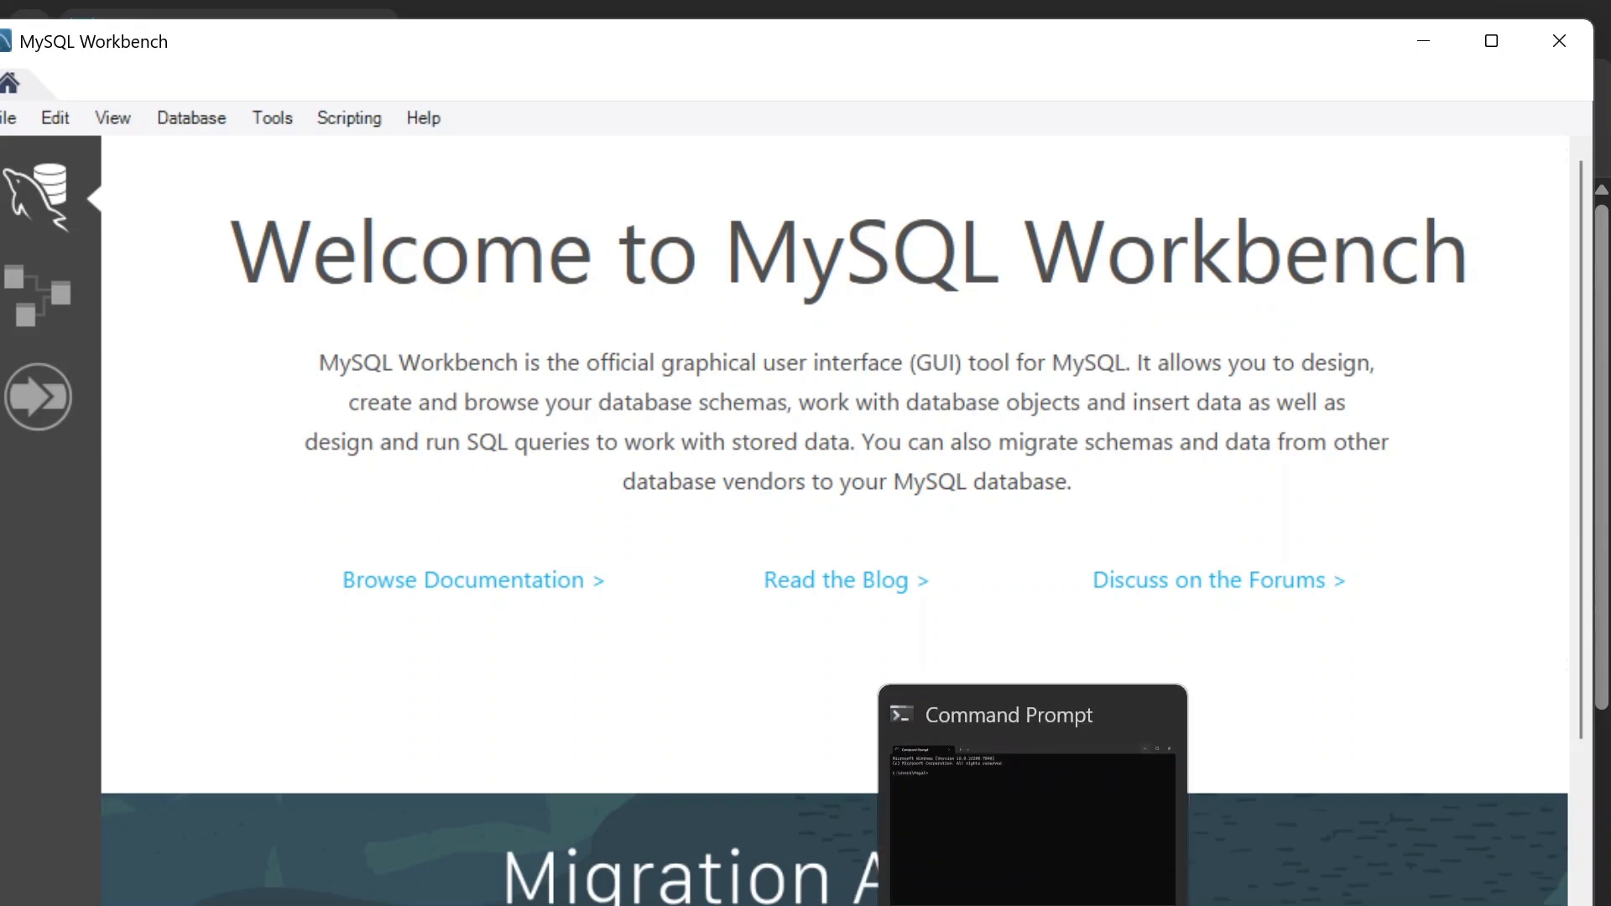
Switch to Command Prompt and check the installed MySQL version with mysql --version.
click(1032, 902)
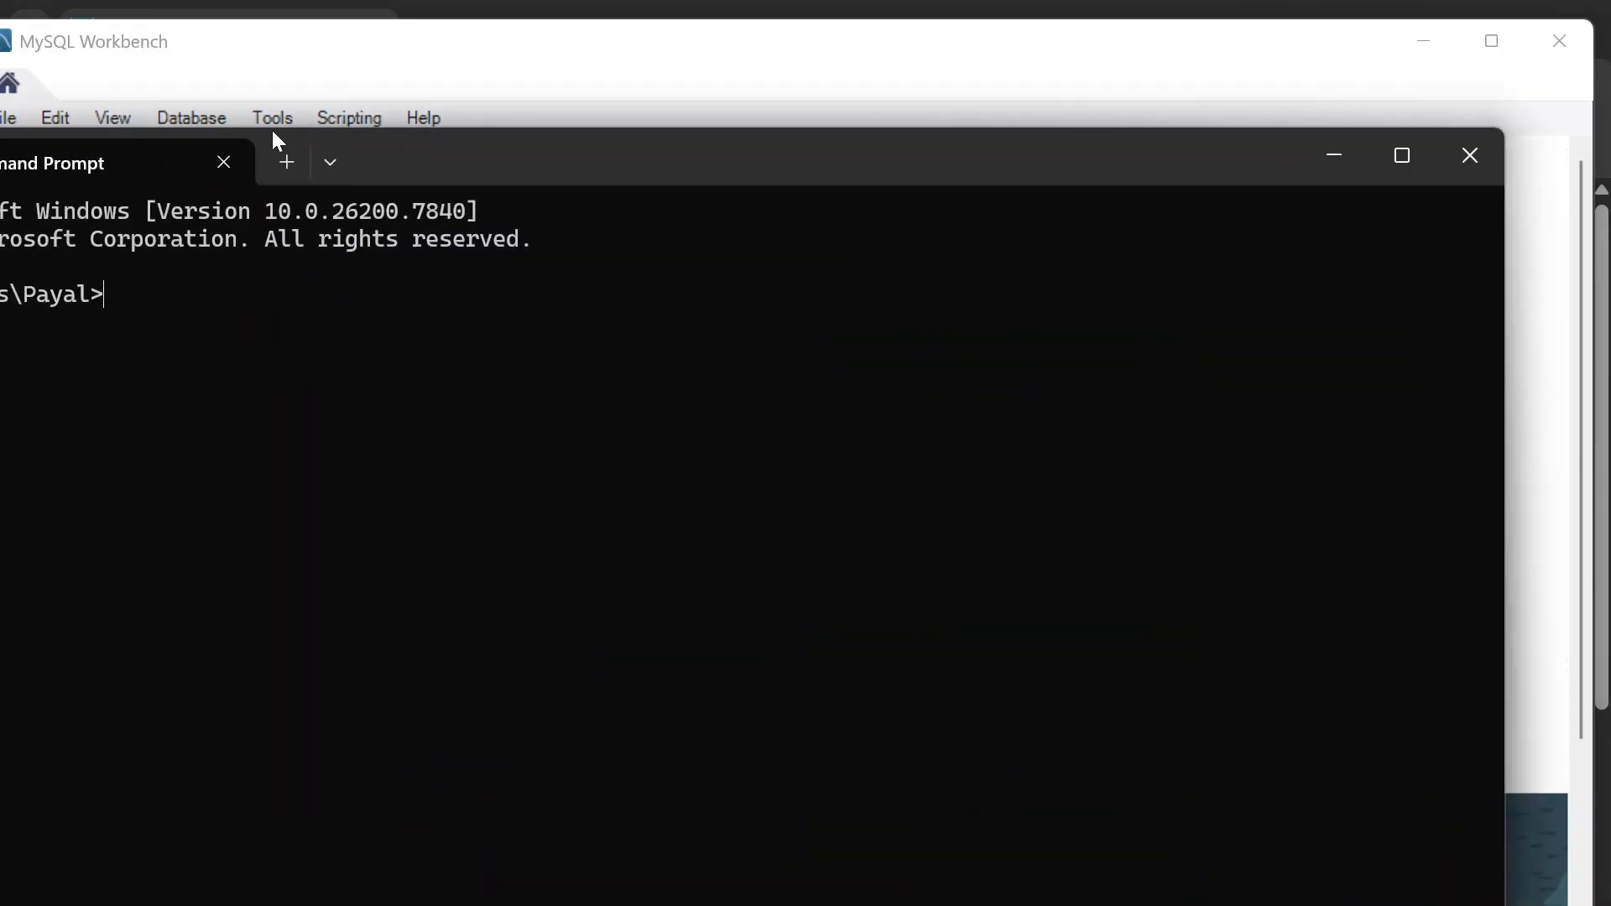
click(697, 103)
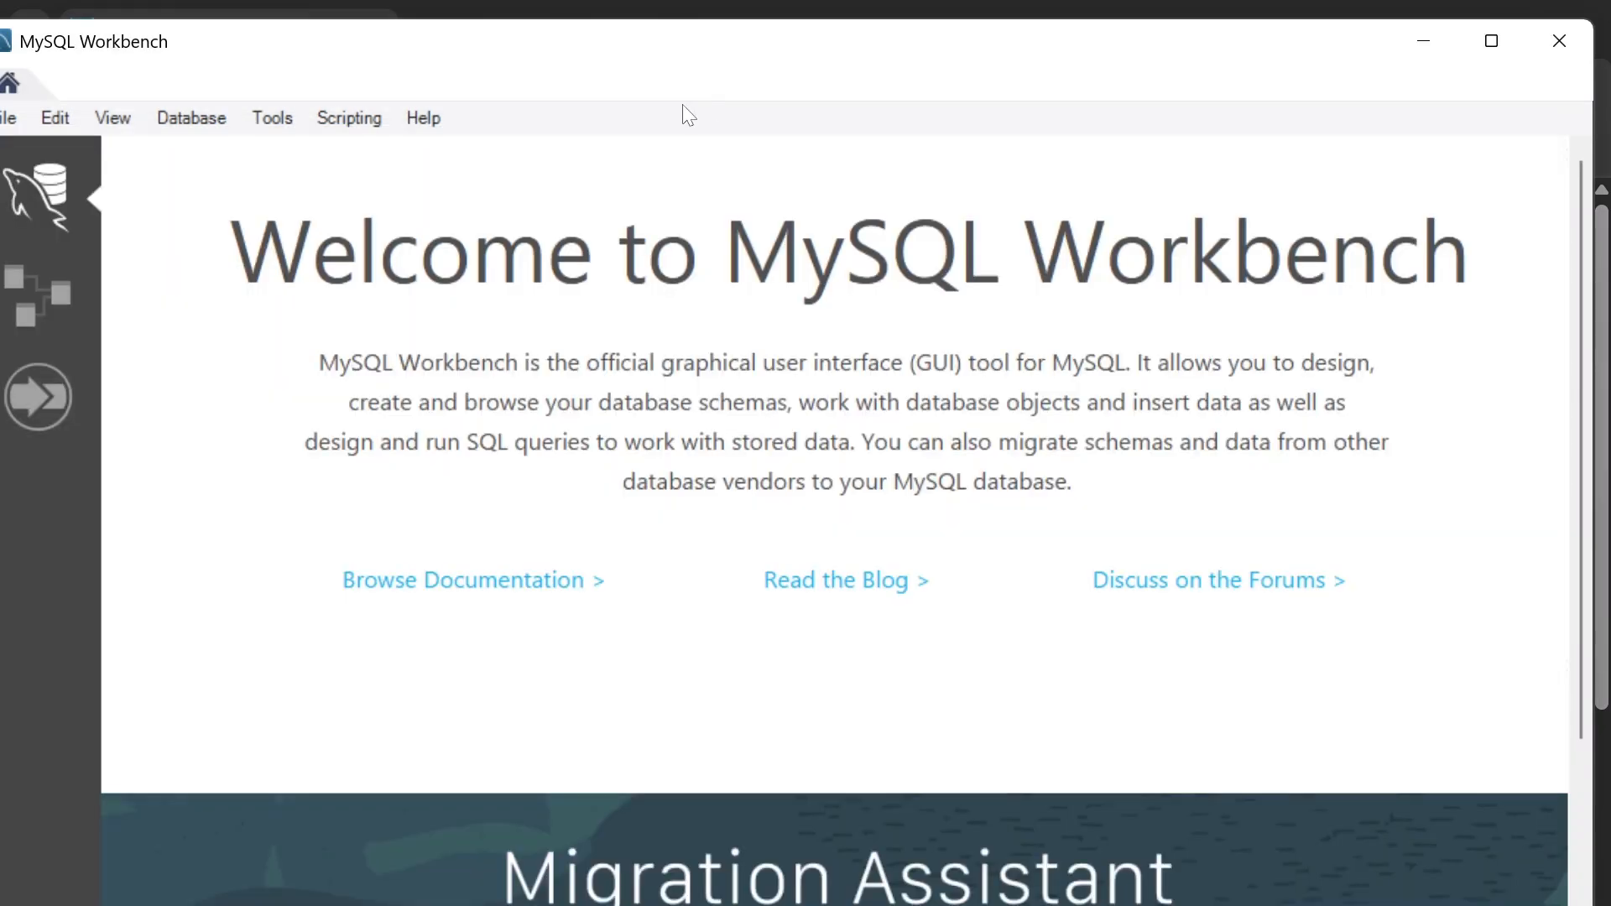
click(1033, 903)
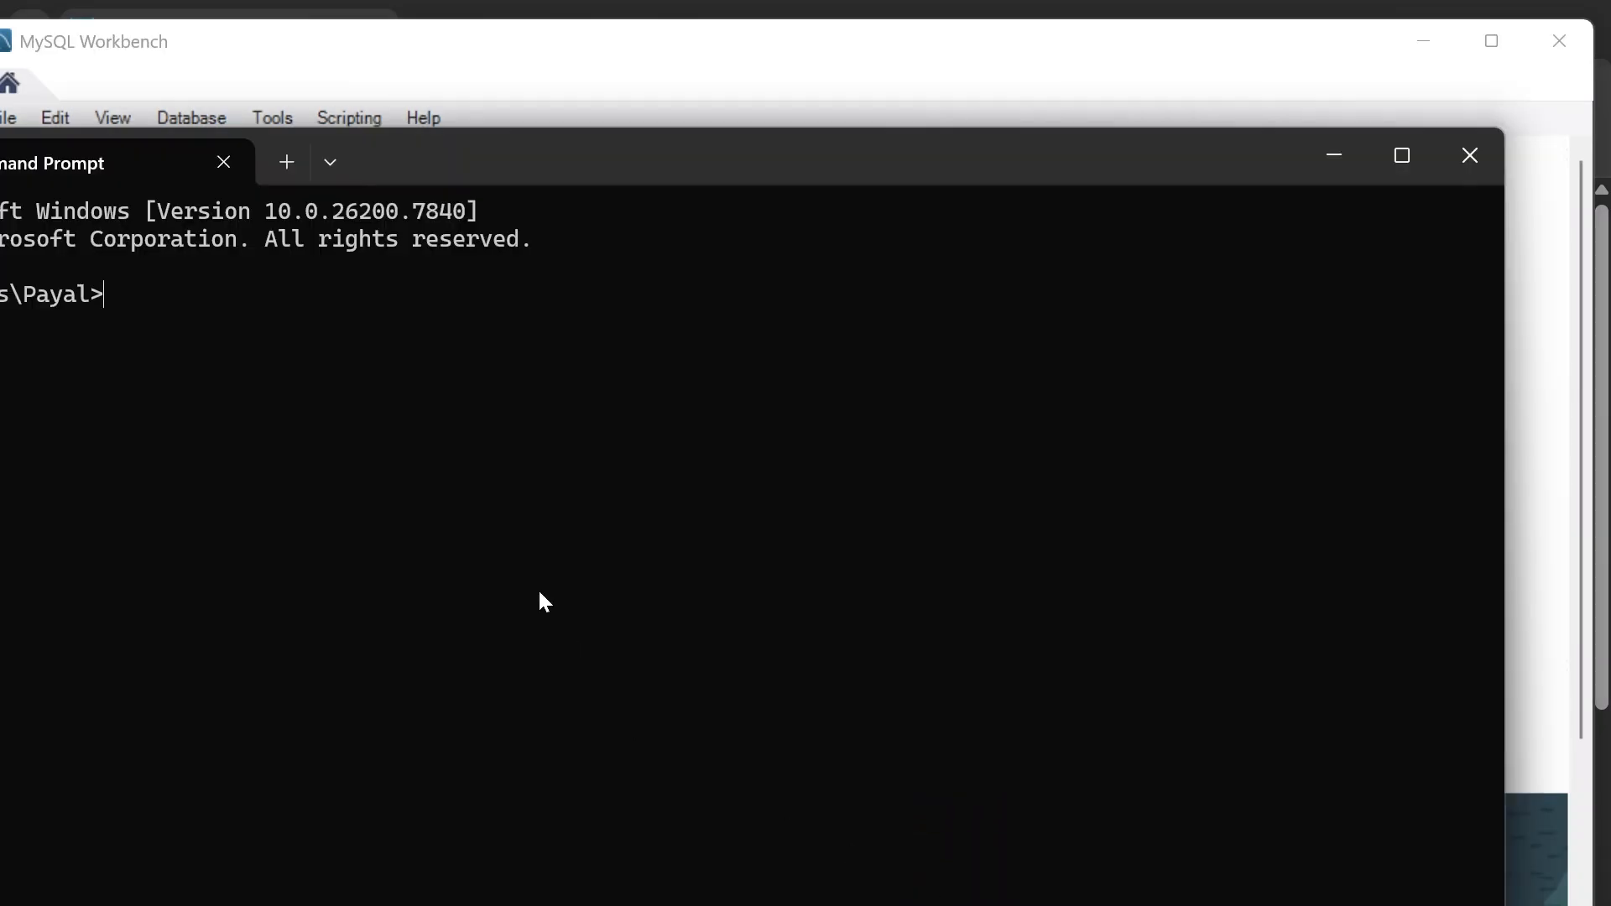
text(mysq)
text(l --vers)
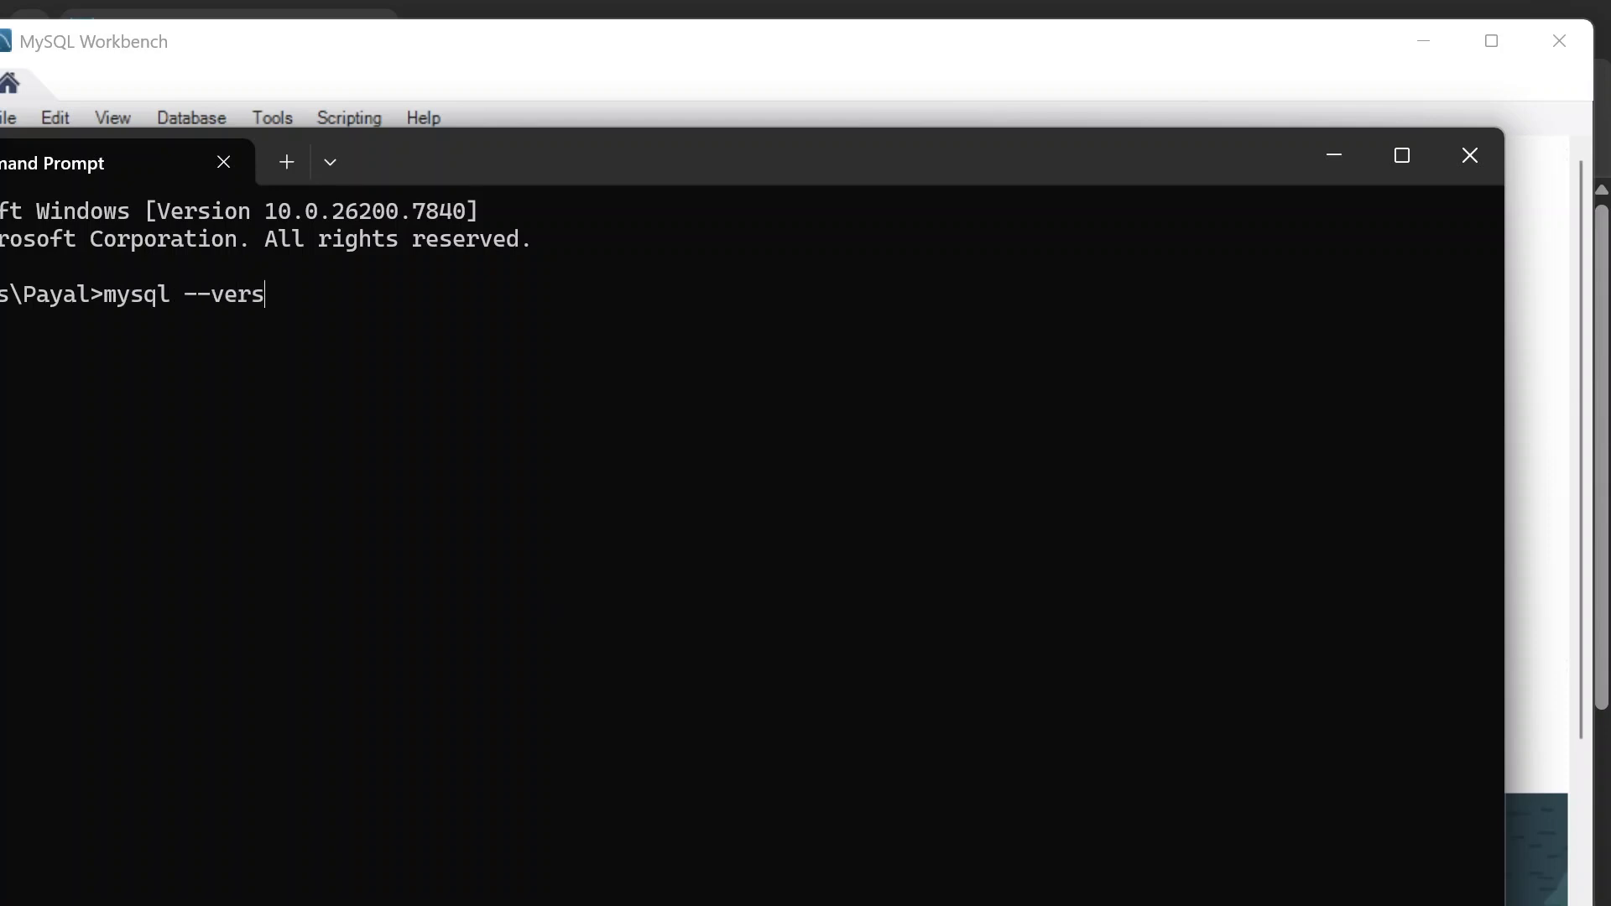
text(ion)
key(Return)
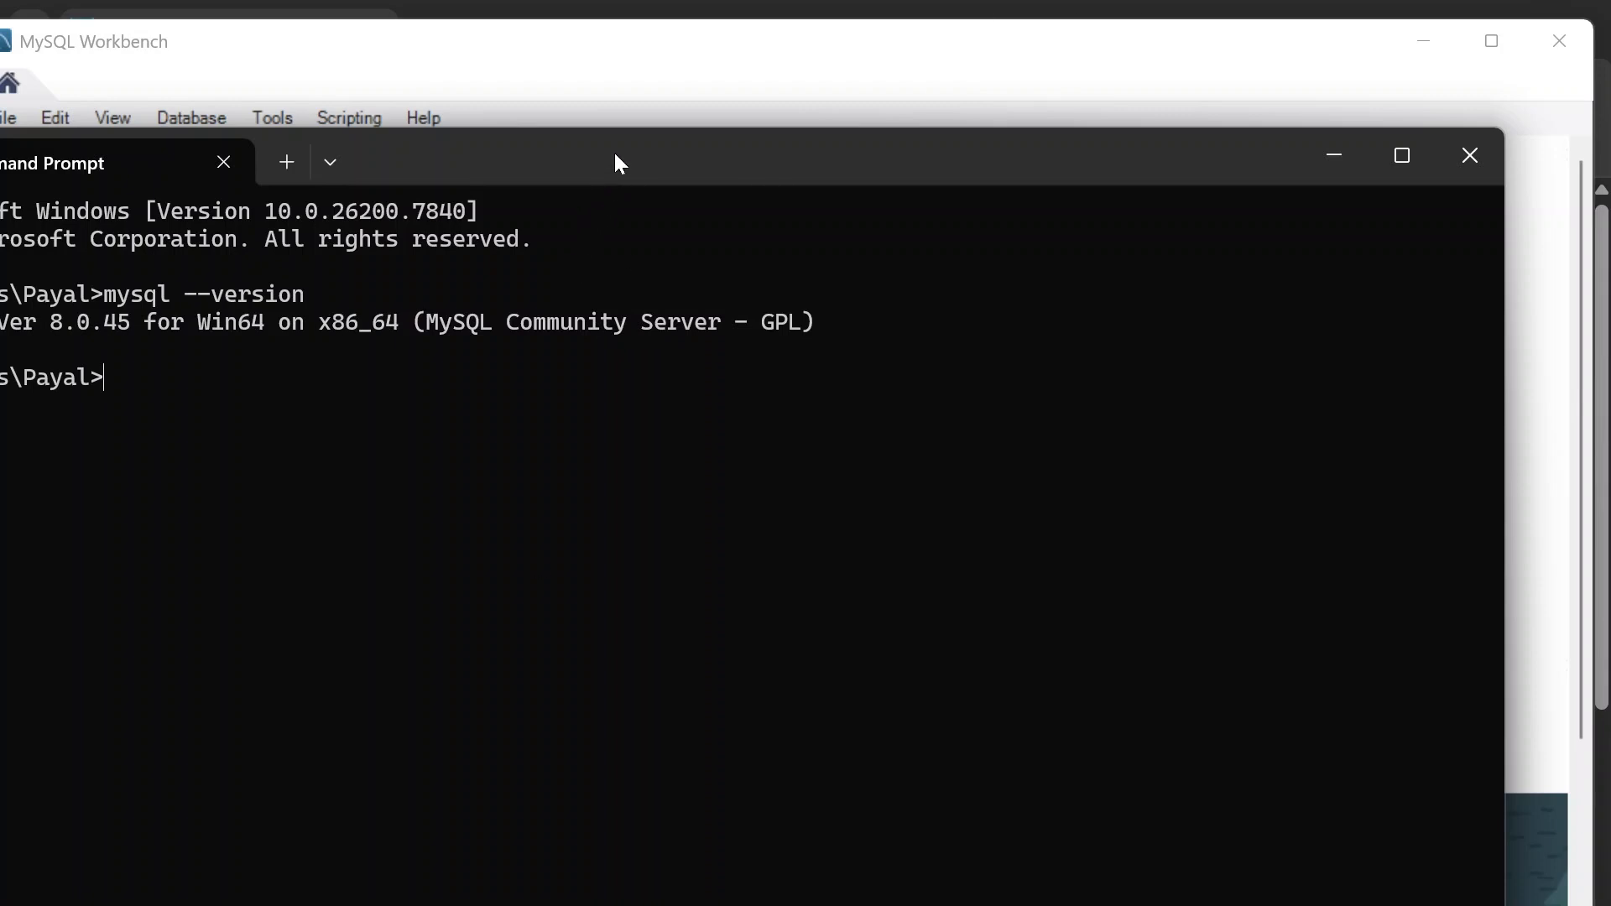
Enlarge the Command Prompt window and maximize it to fill the screen.
drag(658, 131, 877, 115)
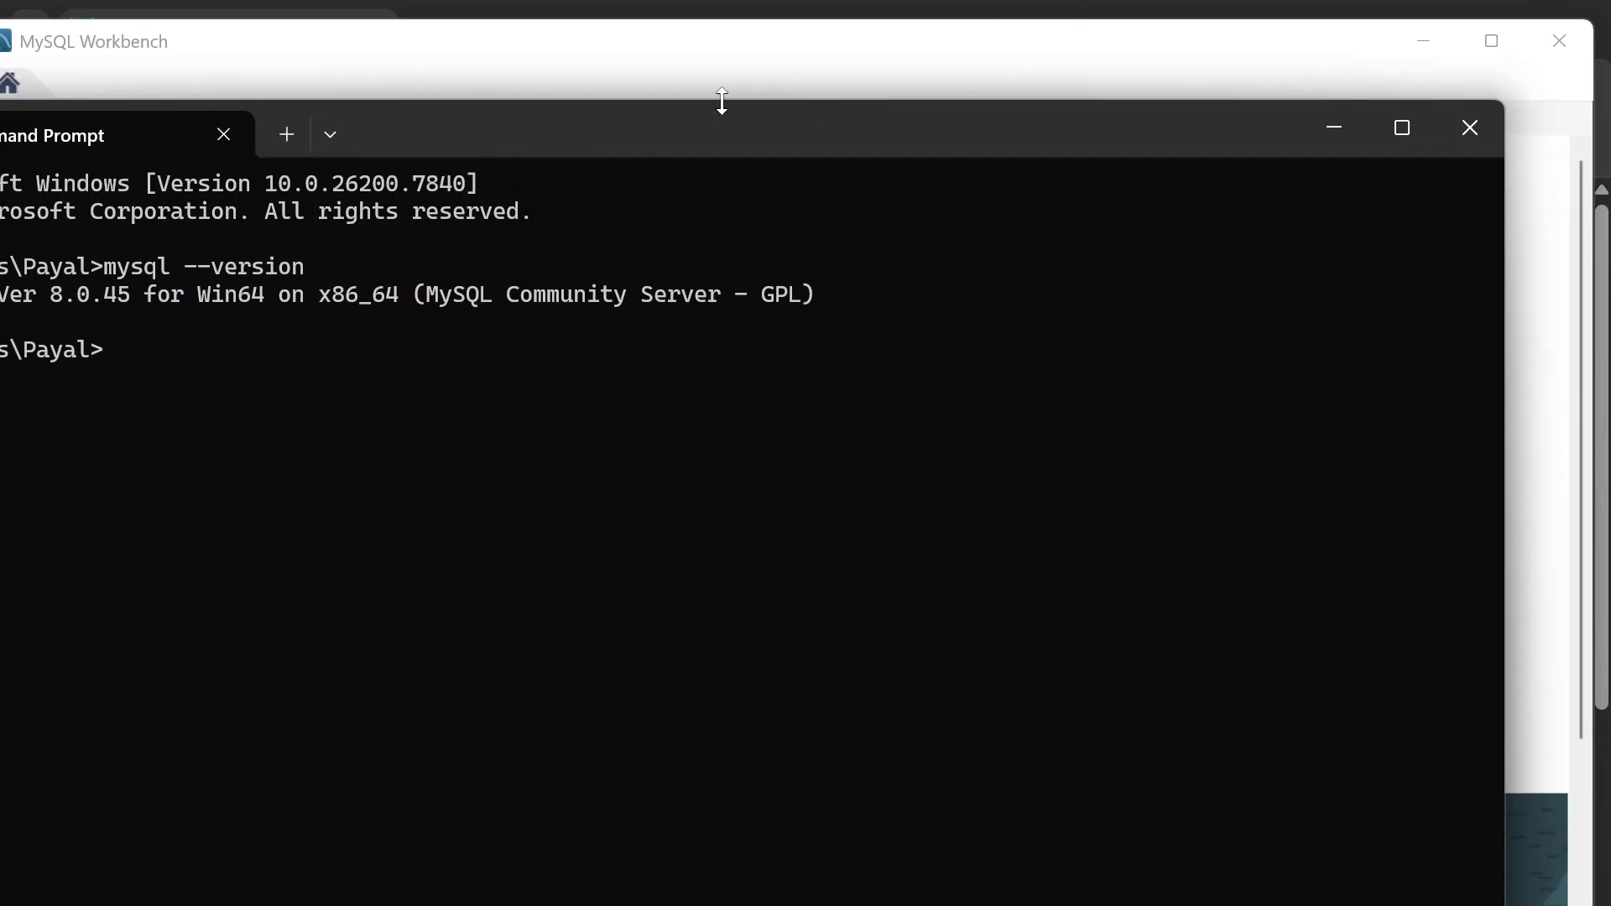
drag(719, 101, 1002, 74)
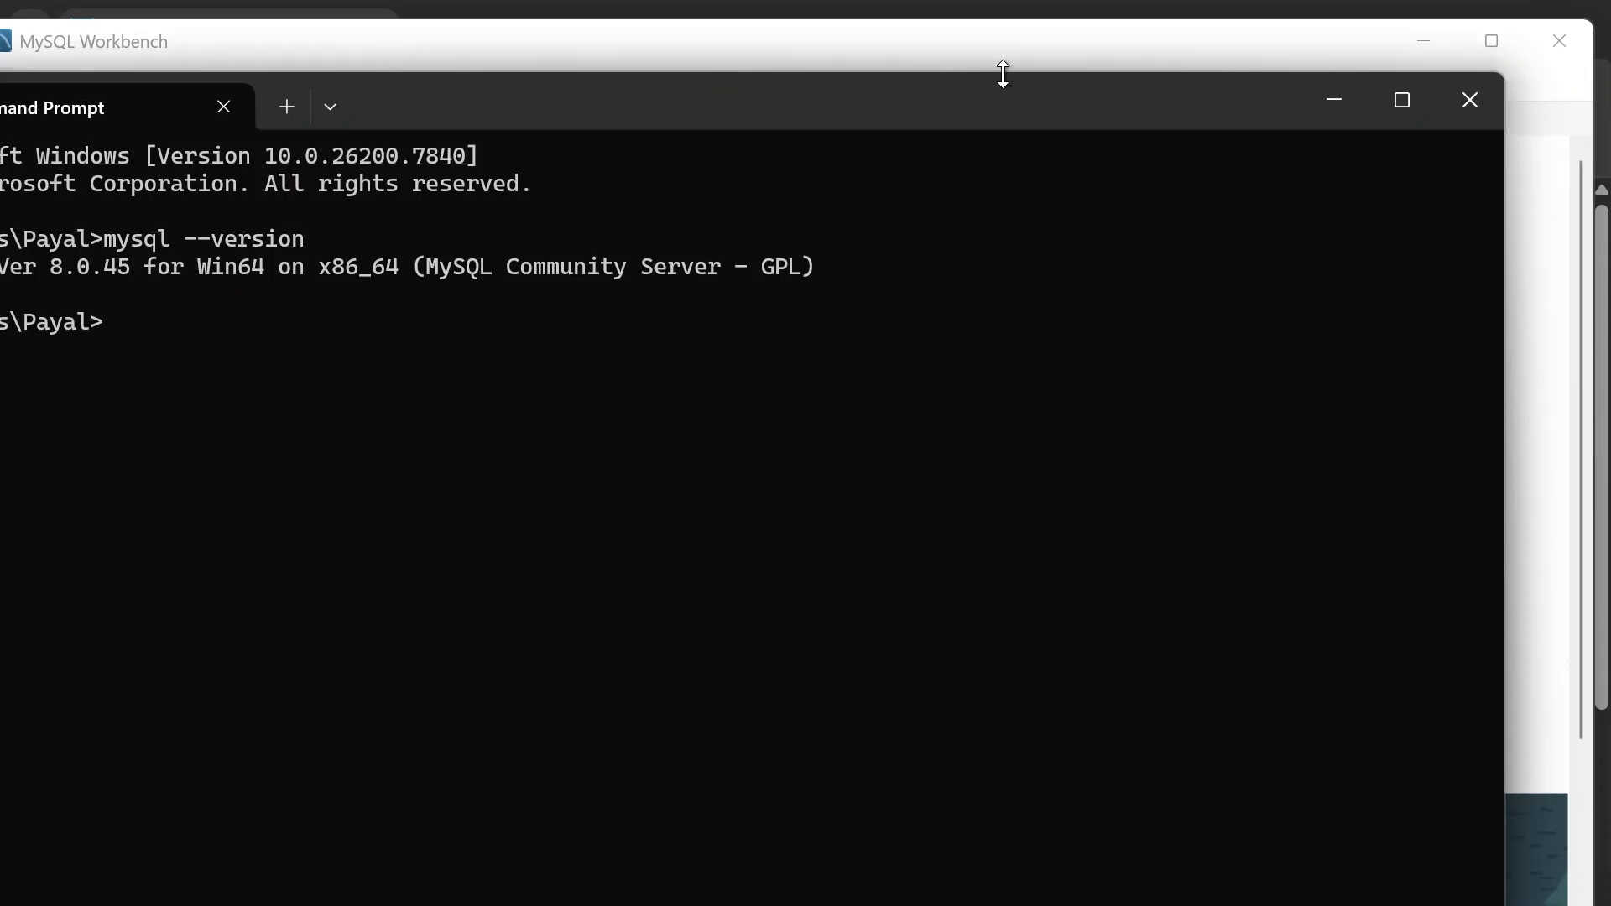
click(1400, 99)
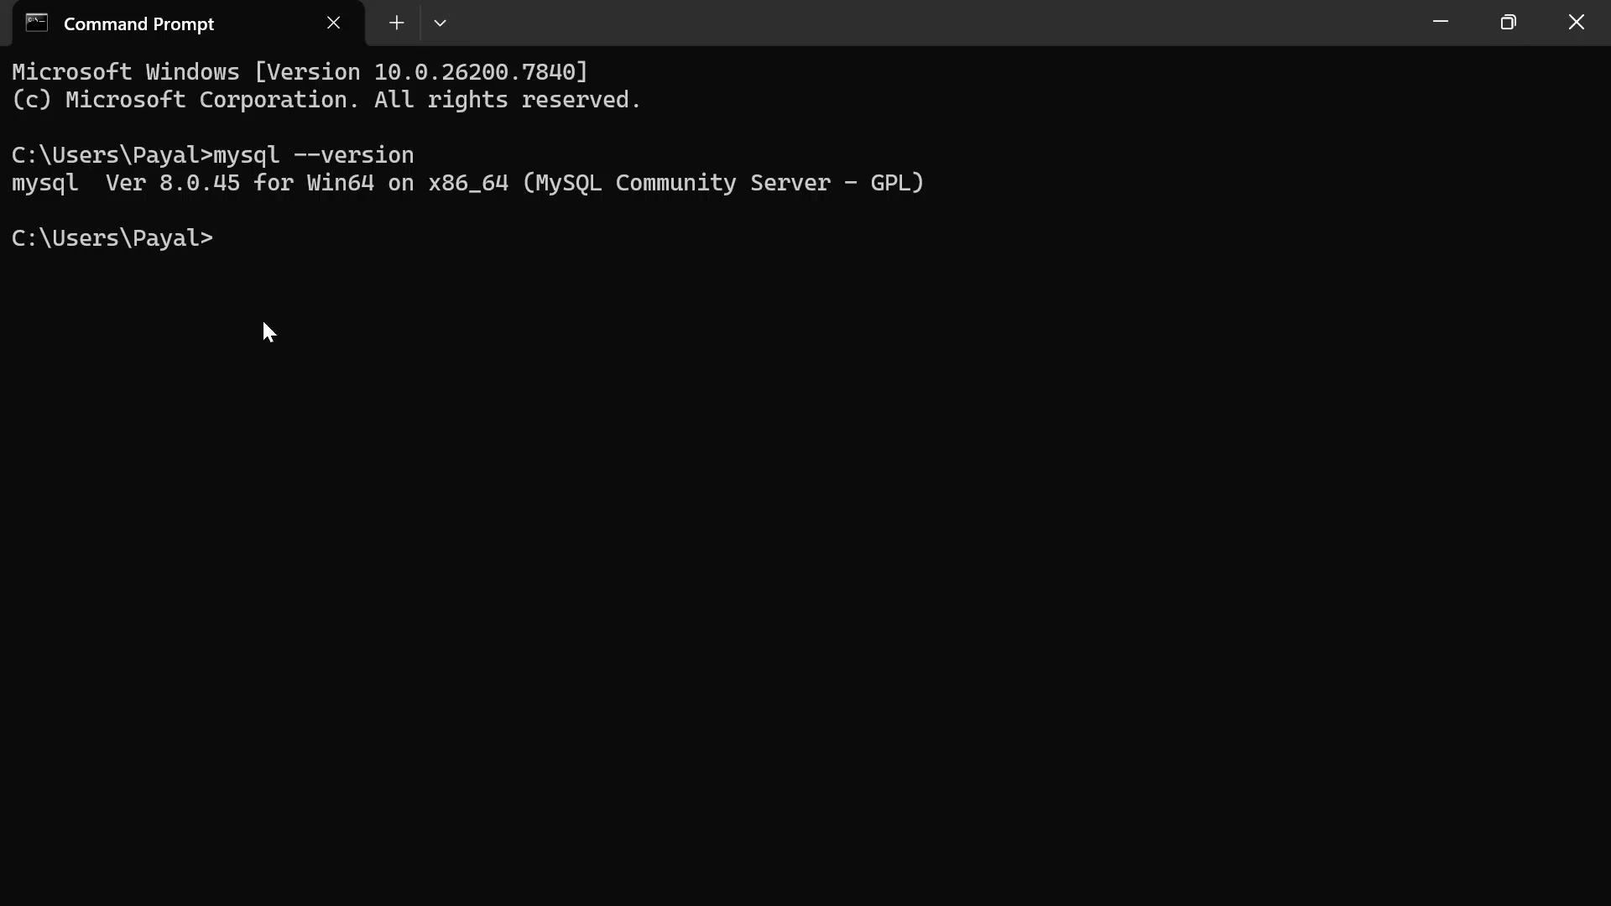
Log in to the MySQL server with mysql -u root -p and enter the root account password.
text(m)
text(ysel)
key(BackSpace)
key(BackSpace)
key(BackSpace)
text(ql -u root)
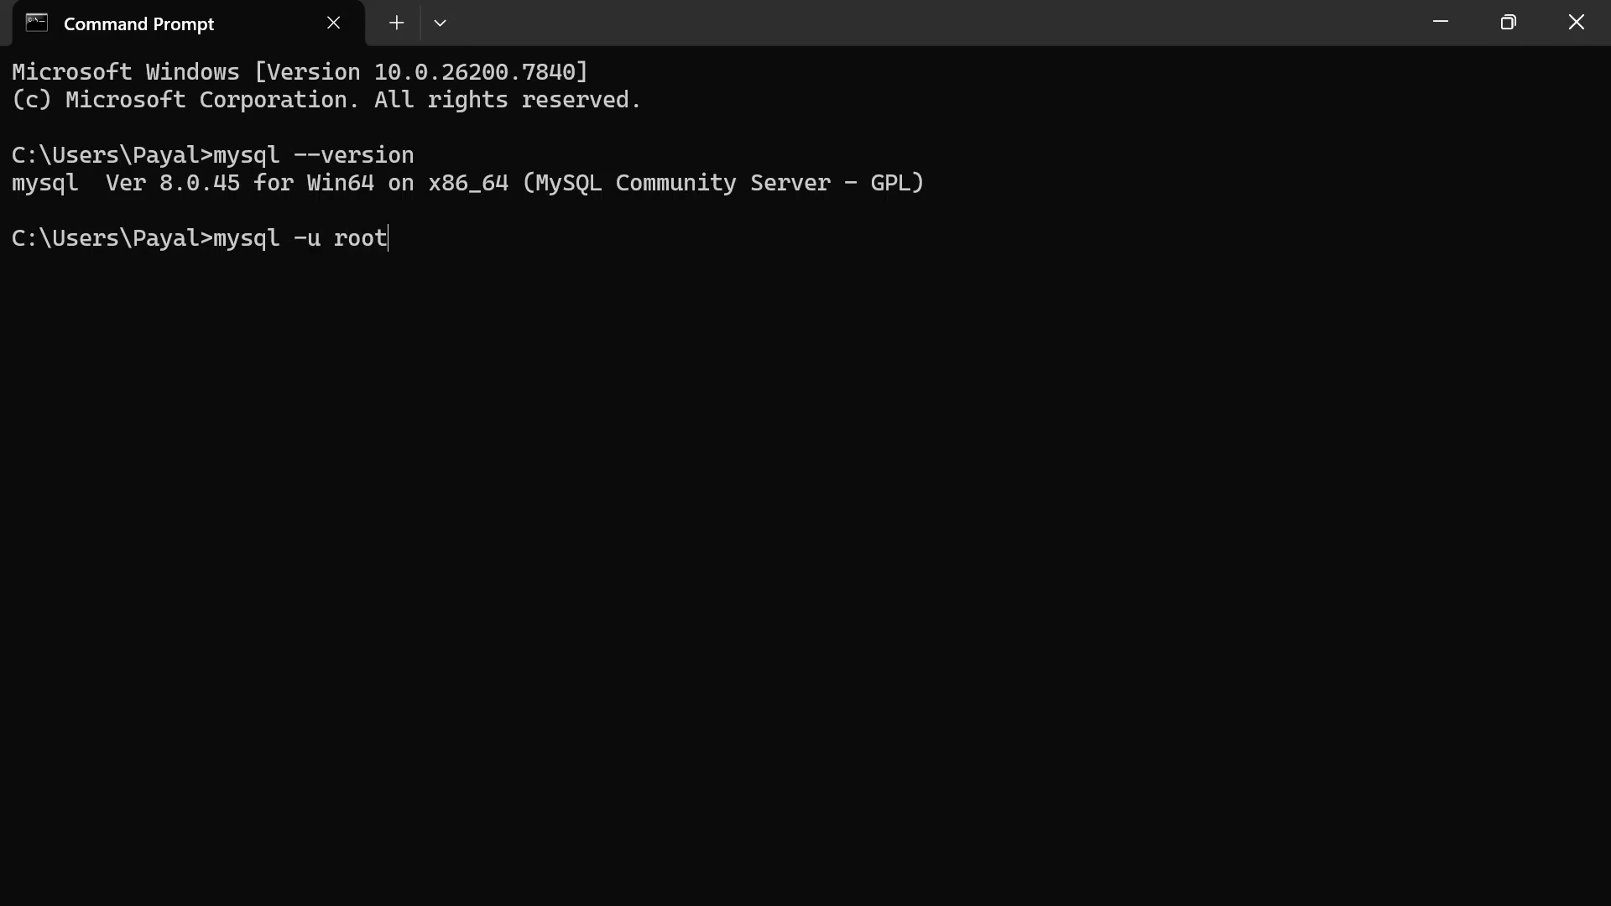
text( -p)
key(Return)
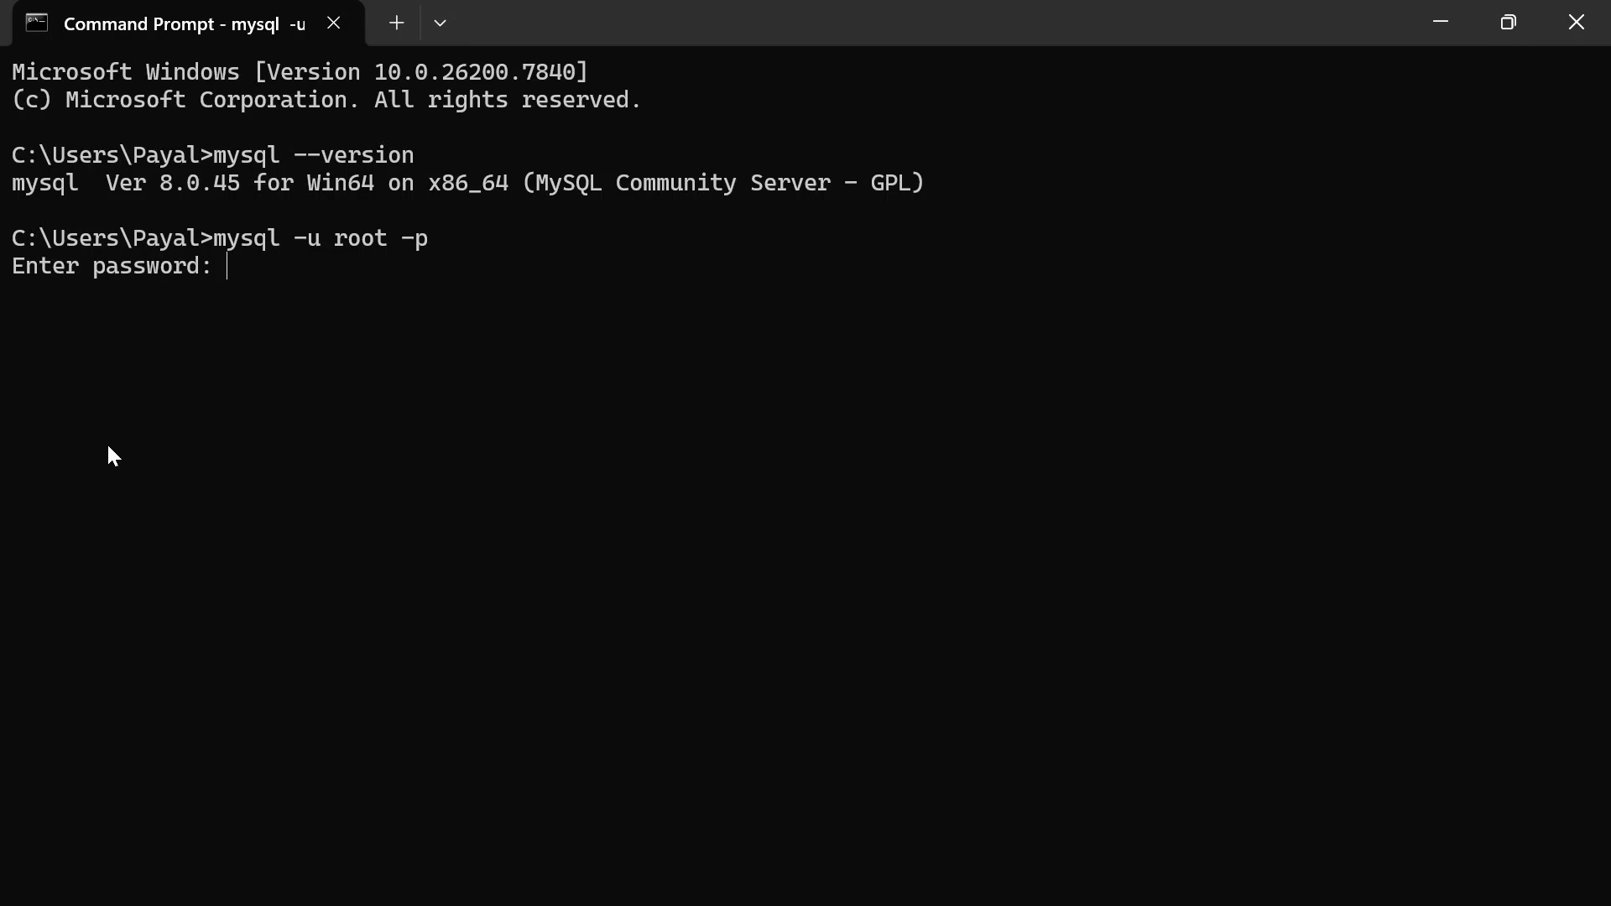
text(**************)
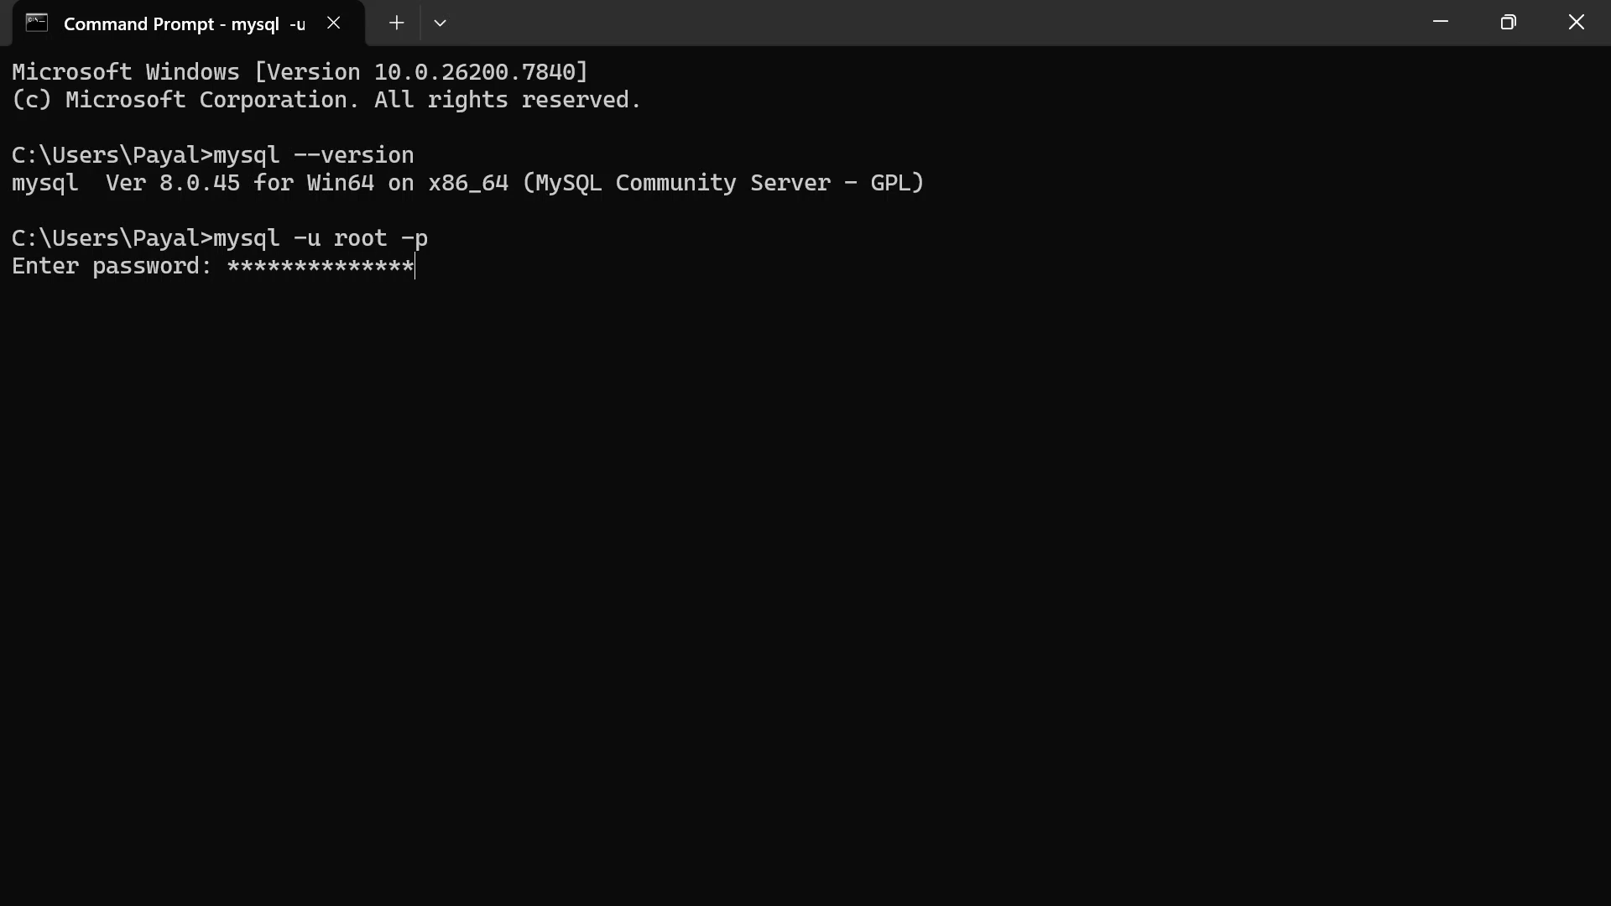
key(Return)
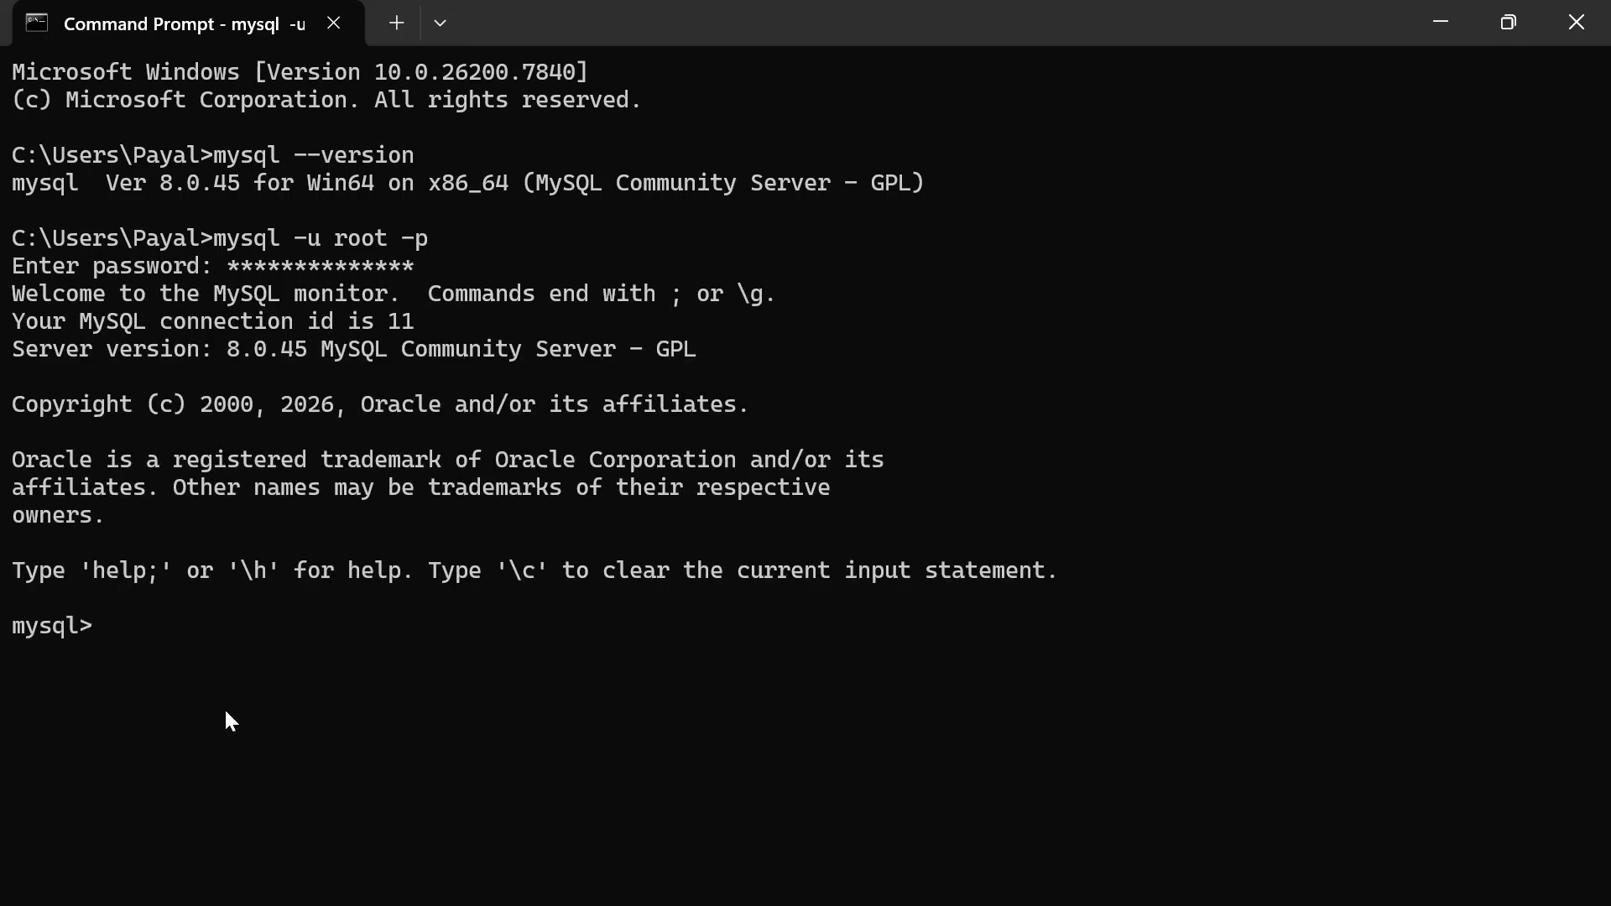